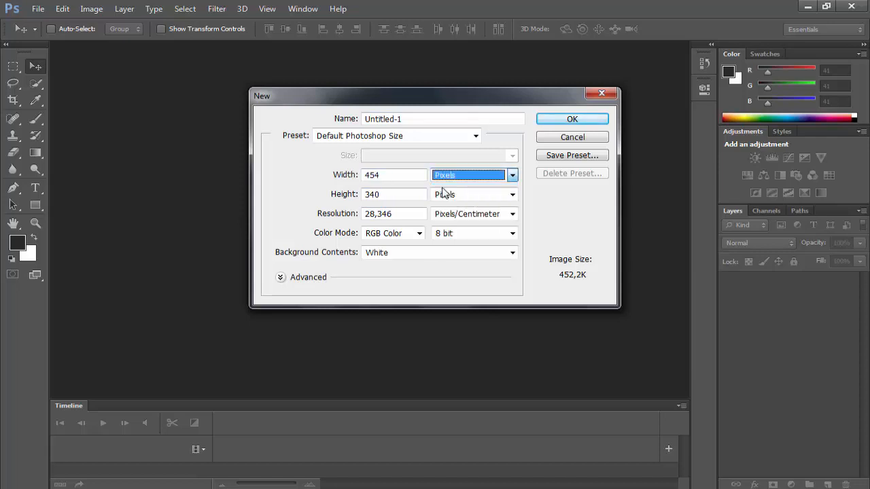
Set the new document's resolution unit to pixels/inch.
{"action": "left_click", "coordinate": [462, 214]}
{"action": "left_click", "coordinate": [462, 214]}
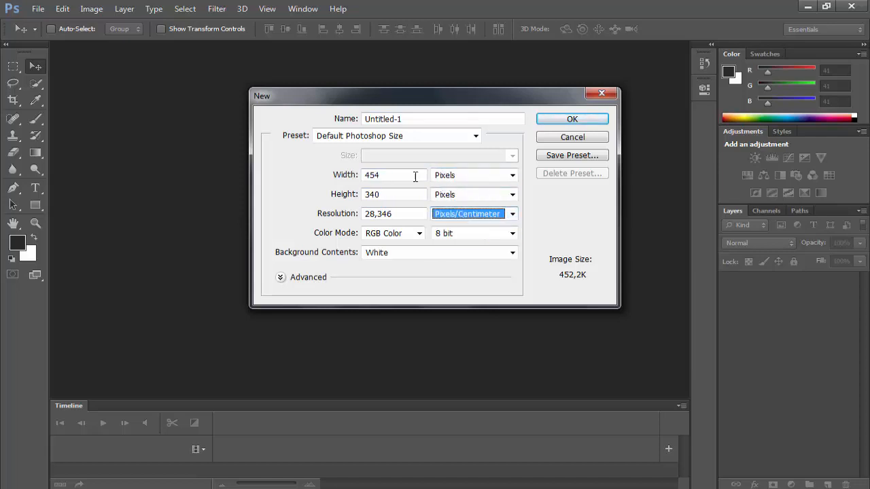
{"action": "double_click", "coordinate": [414, 175]}
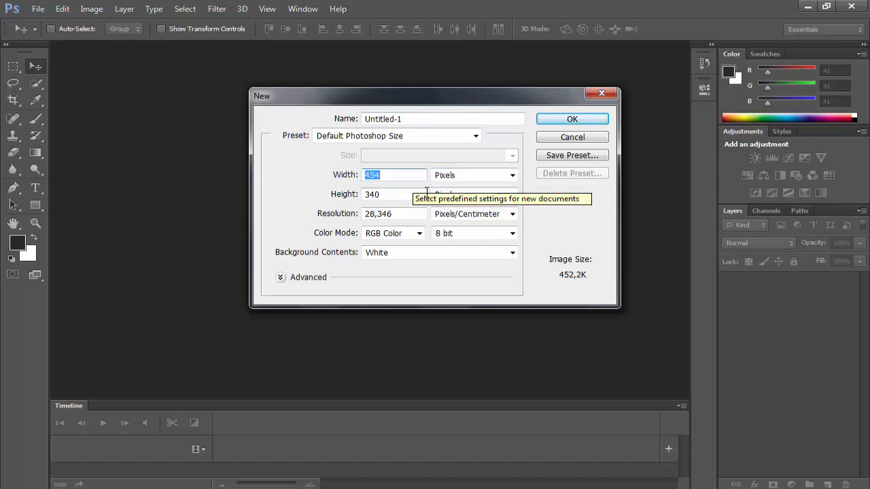
{"action": "left_click", "coordinate": [456, 195]}
{"action": "left_click", "coordinate": [476, 173]}
{"action": "left_click", "coordinate": [463, 216]}
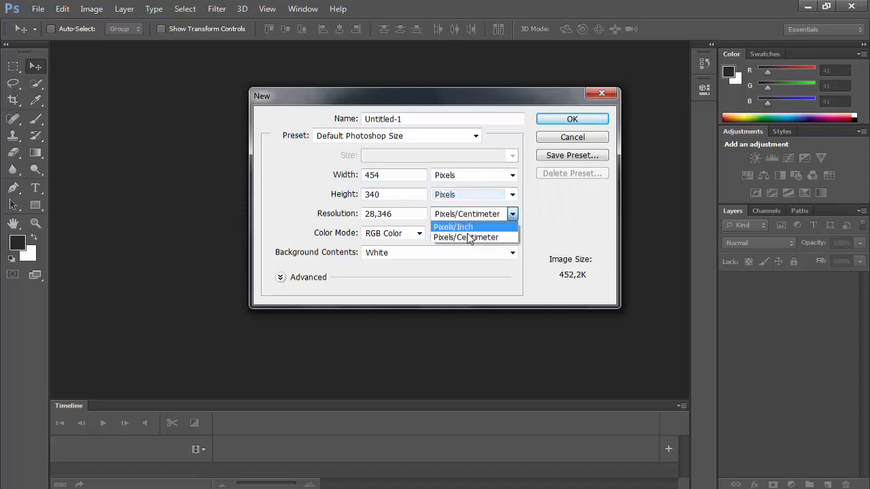
{"action": "left_click", "coordinate": [466, 225]}
Set the new document's width to 2205 pixels and height to 3092 pixels, and create it.
{"action": "double_click", "coordinate": [400, 176]}
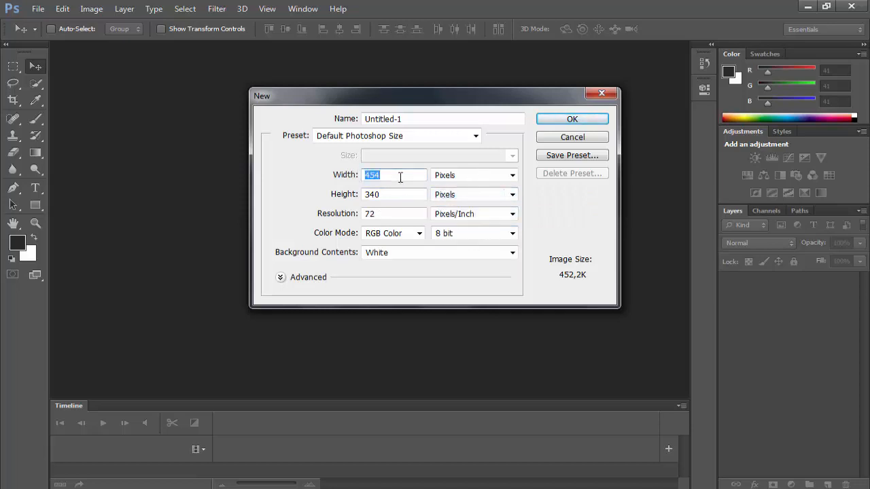
{"action": "key", "text": "Down"}
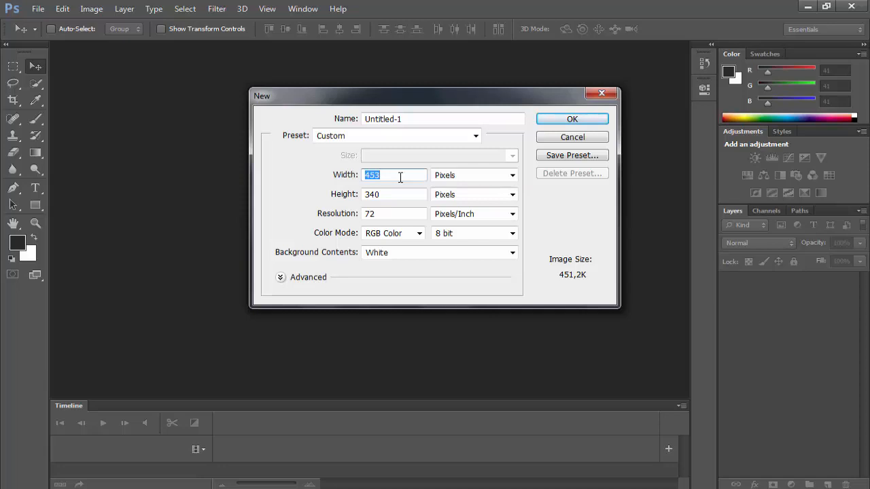
{"action": "type", "text": "2205"}
{"action": "left_click", "coordinate": [408, 196]}
{"action": "type", "text": "309"}
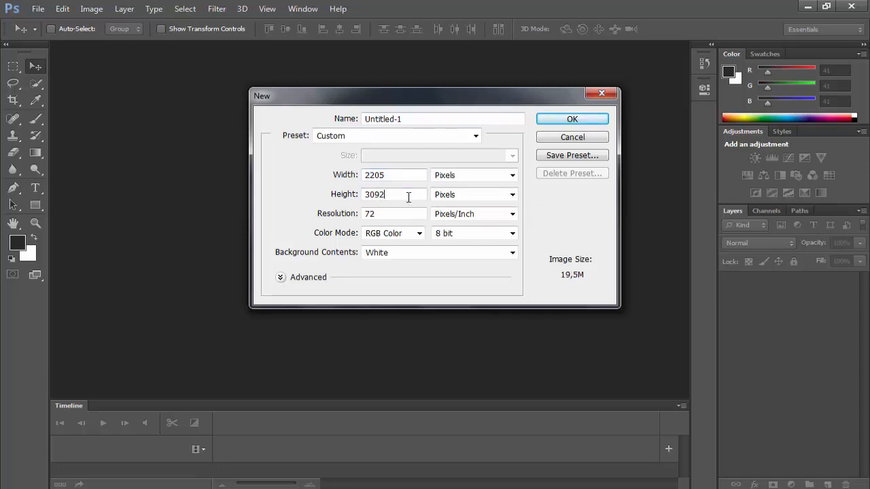
{"action": "left_click", "coordinate": [405, 215]}
{"action": "left_click", "coordinate": [572, 119]}
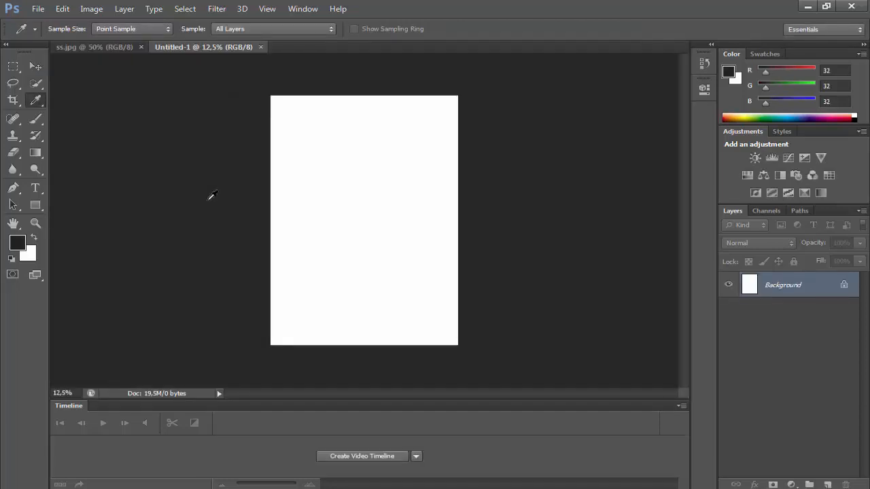
Convert the locked Background into a regular layer and dab a soft 339 px dark brush spot near the page's upper-left corner.
{"action": "double_click", "coordinate": [801, 288]}
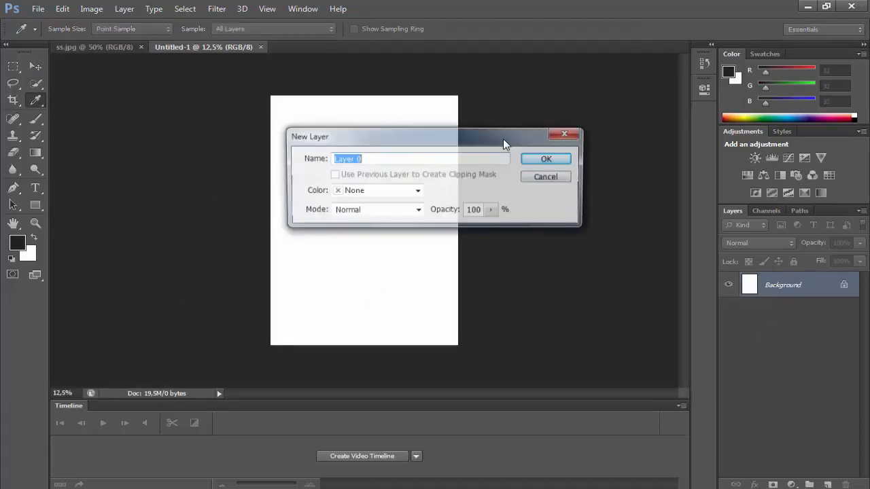
{"action": "left_click", "coordinate": [552, 160]}
{"action": "left_click", "coordinate": [36, 120]}
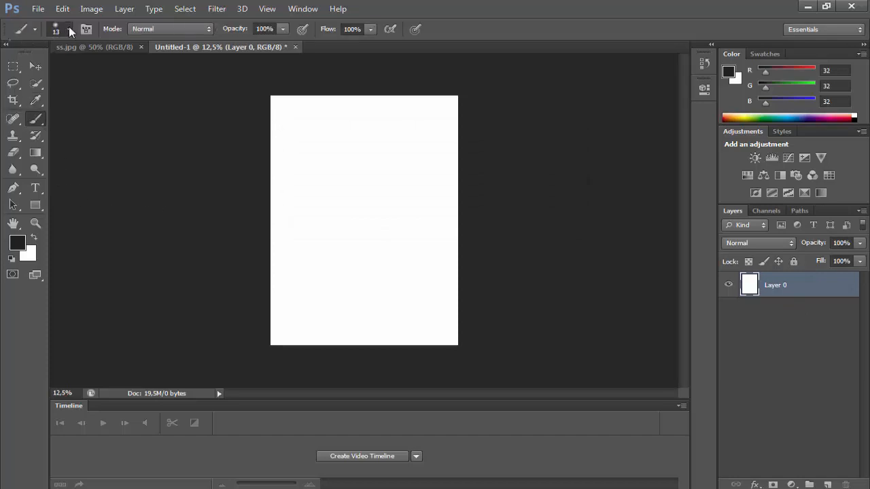
{"action": "left_click", "coordinate": [69, 29]}
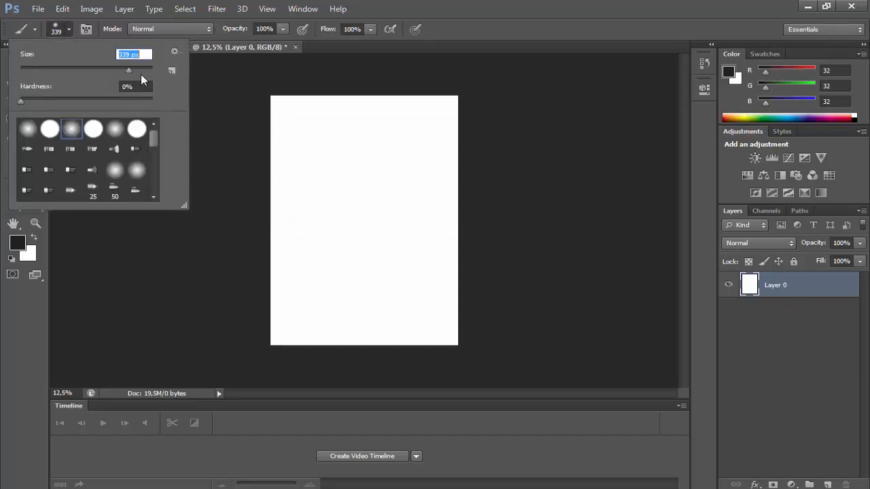
{"action": "left_click", "coordinate": [306, 125]}
Enlarge the soft brush to 2912 px and paint the upper part of the page dark gray.
{"action": "left_click", "coordinate": [68, 29]}
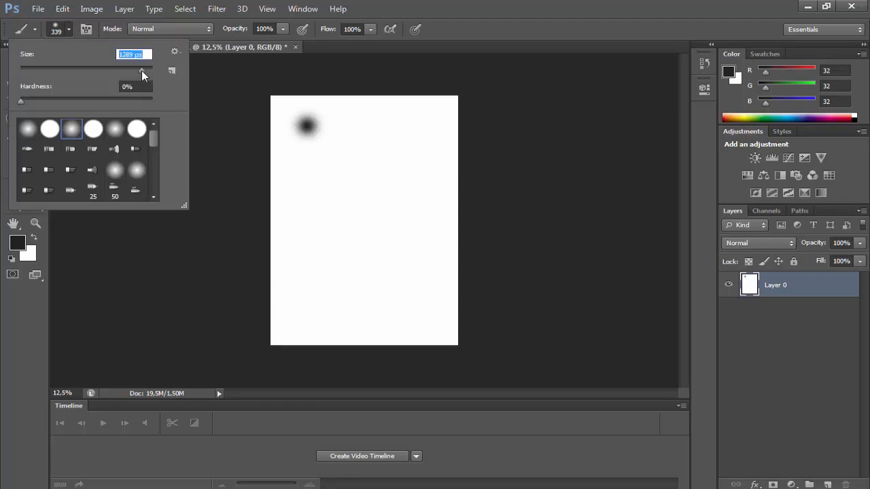
{"action": "left_click_drag", "start_coordinate": [149, 70], "coordinate": [146, 71]}
{"action": "left_click", "coordinate": [387, 173]}
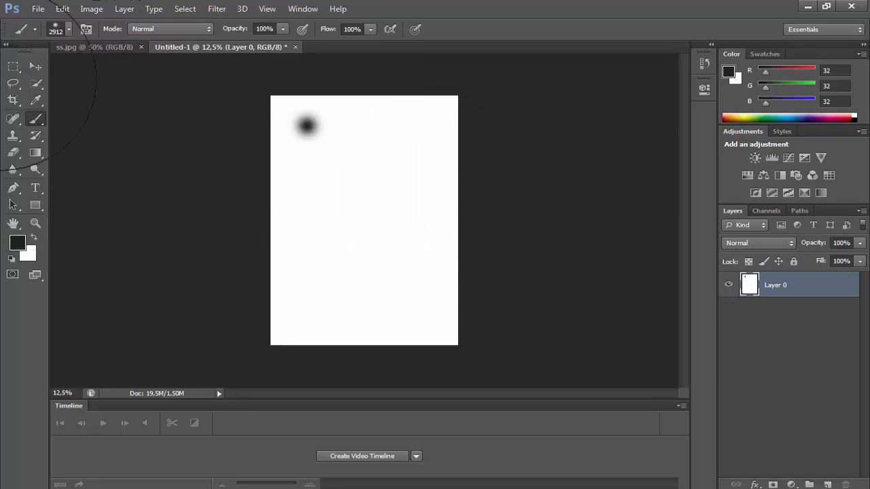
{"action": "left_click", "coordinate": [396, 178]}
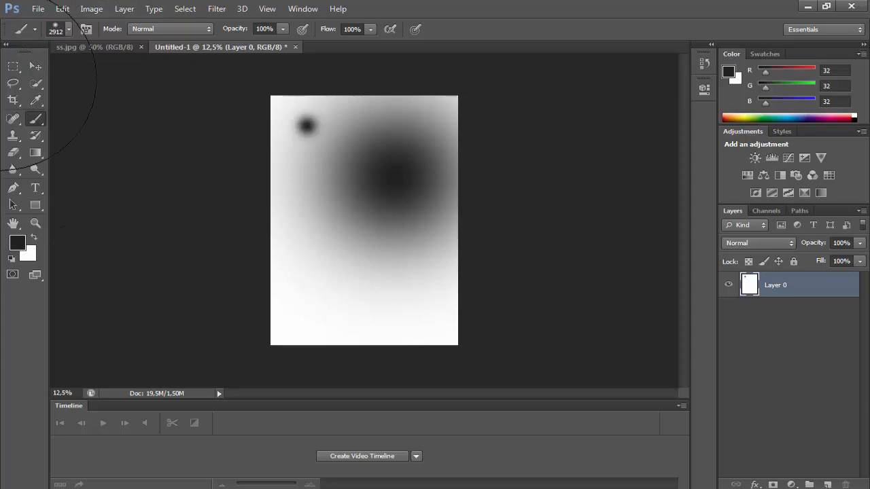
{"action": "mouse_move", "coordinate": [396, 178]}
{"action": "left_mouse_down"}
{"action": "mouse_move", "coordinate": [291, 178]}
{"action": "mouse_move", "coordinate": [456, 174]}
{"action": "mouse_move", "coordinate": [183, 178]}
{"action": "left_mouse_up"}
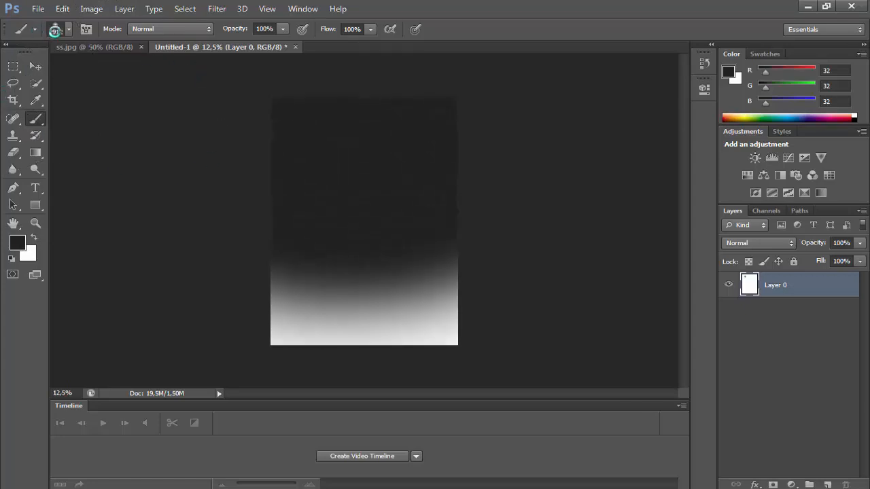
Reduce the brush to 401 px and paint over the remaining light area along the page's lower edge.
{"action": "left_click", "coordinate": [66, 29]}
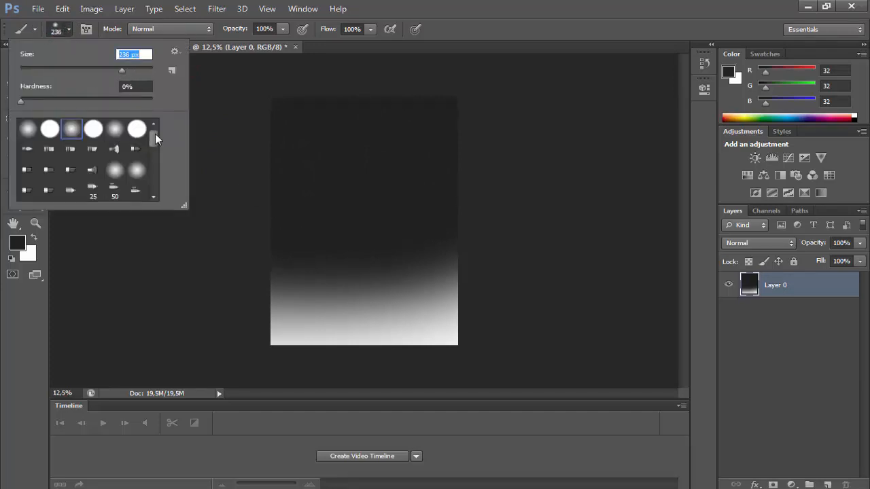
{"action": "left_click", "coordinate": [132, 69]}
{"action": "mouse_move", "coordinate": [443, 272]}
{"action": "left_mouse_down"}
{"action": "mouse_move", "coordinate": [169, 263]}
{"action": "mouse_move", "coordinate": [431, 284]}
{"action": "mouse_move", "coordinate": [466, 270]}
{"action": "mouse_move", "coordinate": [517, 297]}
{"action": "mouse_move", "coordinate": [110, 252]}
{"action": "mouse_move", "coordinate": [528, 340]}
{"action": "mouse_move", "coordinate": [292, 333]}
{"action": "left_mouse_up"}
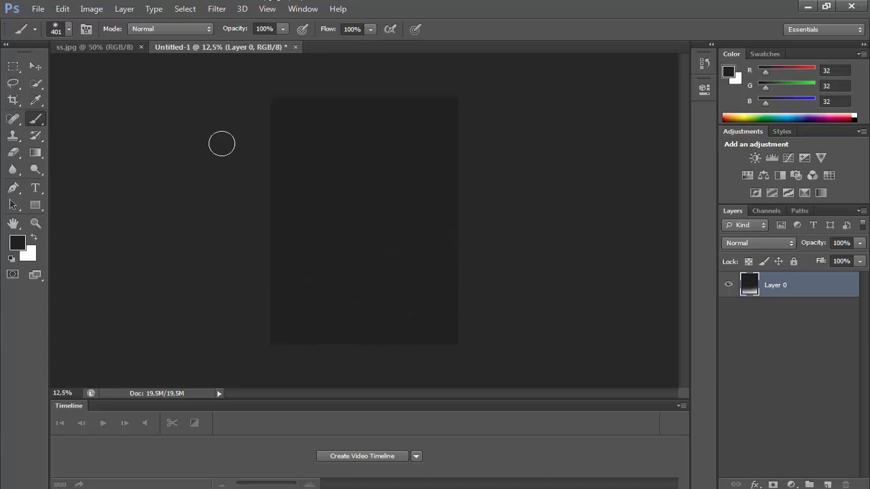
{"action": "left_click", "coordinate": [32, 69]}
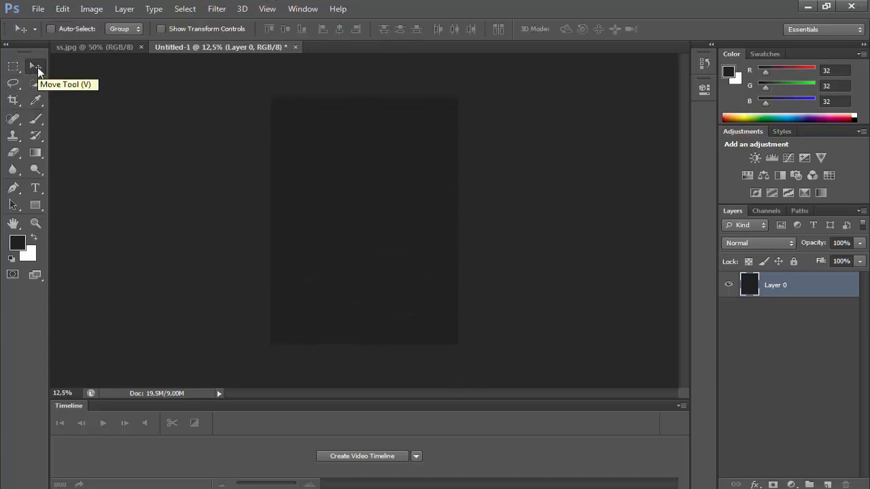
{"action": "left_click", "coordinate": [804, 488]}
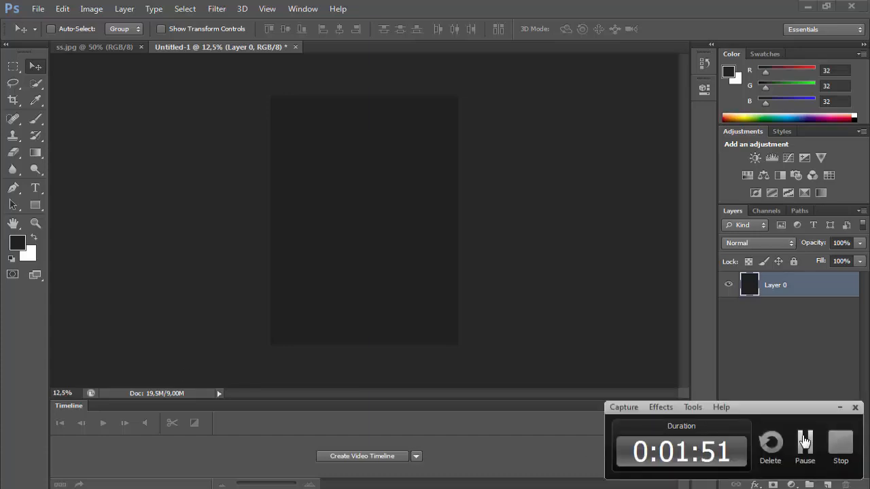
{"action": "left_click", "coordinate": [804, 442]}
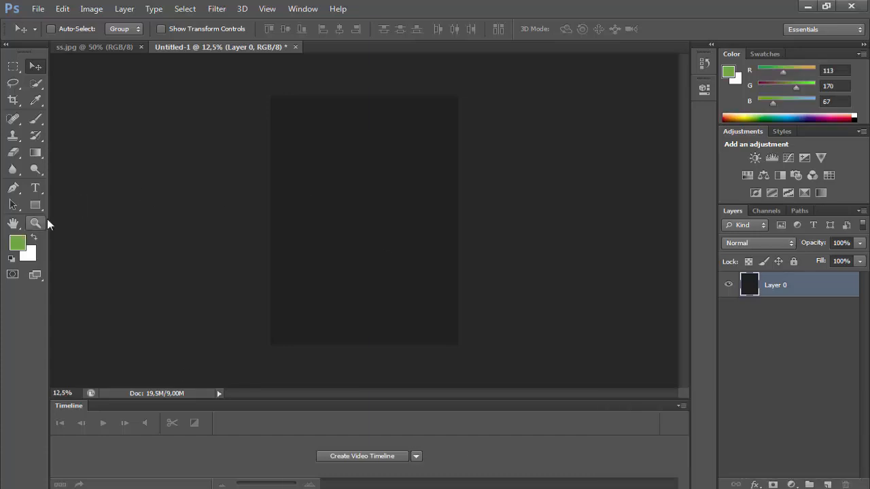
Draw a green filled rectangle shape about 1631 × 608 px without a stroke in the upper part of the page.
{"action": "left_click", "coordinate": [36, 223]}
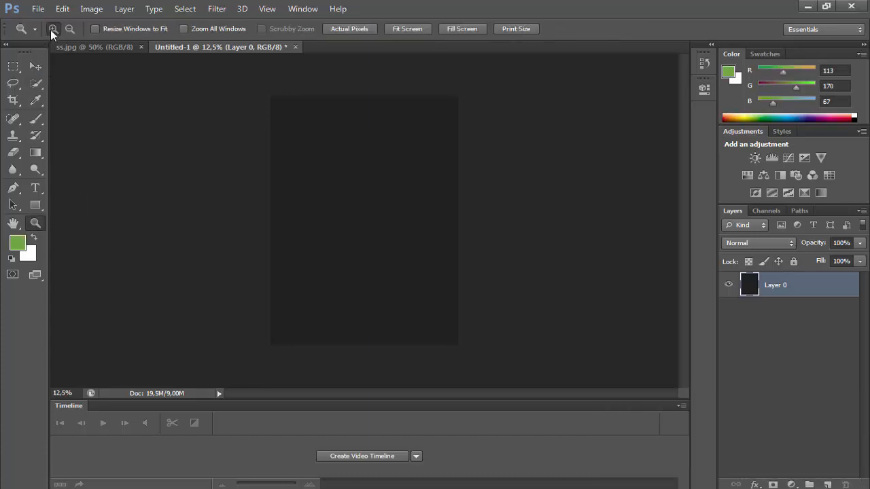
{"action": "left_click", "coordinate": [449, 174]}
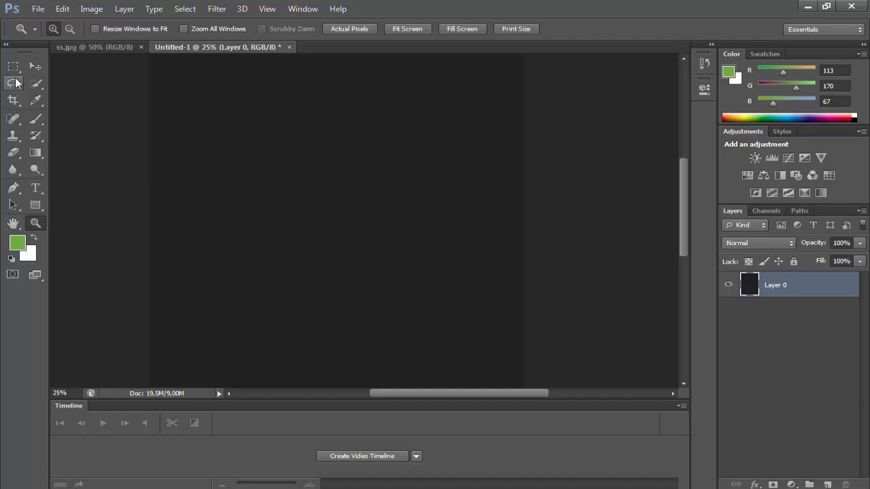
{"action": "left_click", "coordinate": [36, 205]}
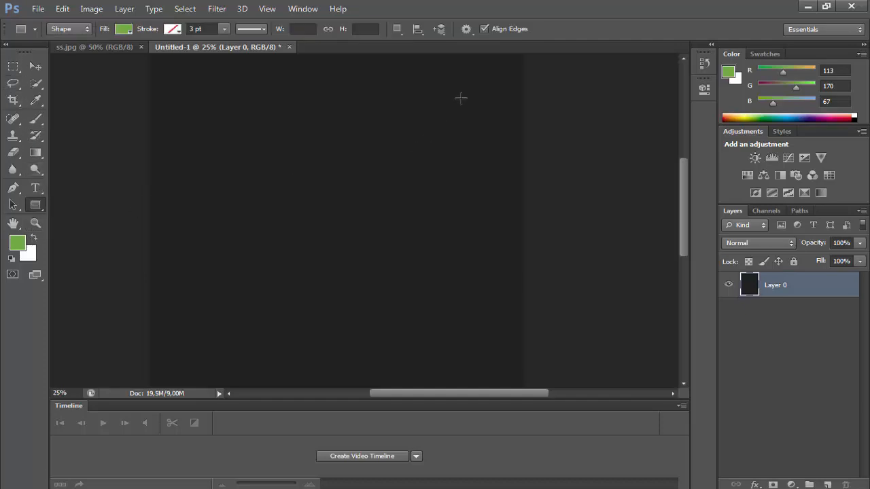
{"action": "left_click_drag", "start_coordinate": [460, 98], "coordinate": [184, 198]}
{"action": "scroll", "coordinate": [197, 197], "scroll_direction": "up", "scroll_amount": 2}
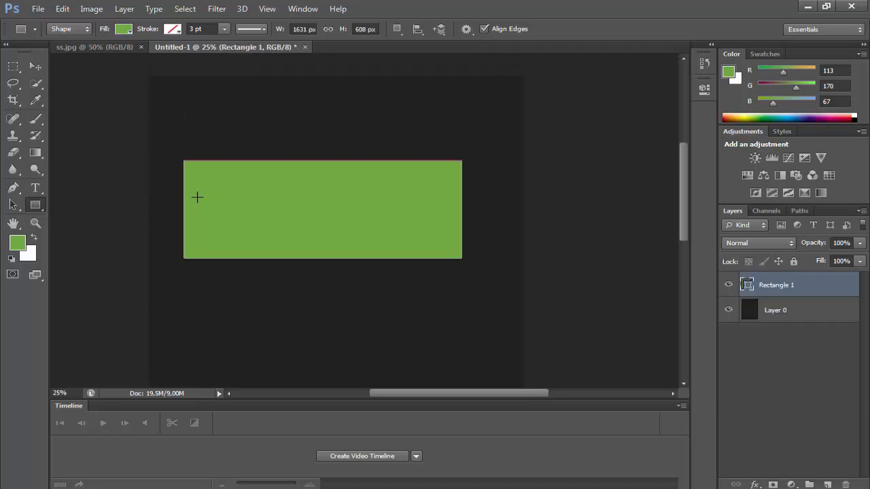
Move the green rectangle to be roughly centered horizontally near the top of the page.
{"action": "left_click", "coordinate": [36, 66]}
{"action": "scroll", "coordinate": [271, 144], "scroll_direction": "up", "scroll_amount": 3}
{"action": "left_click_drag", "start_coordinate": [291, 229], "coordinate": [298, 203]}
{"action": "left_click_drag", "start_coordinate": [418, 246], "coordinate": [425, 234]}
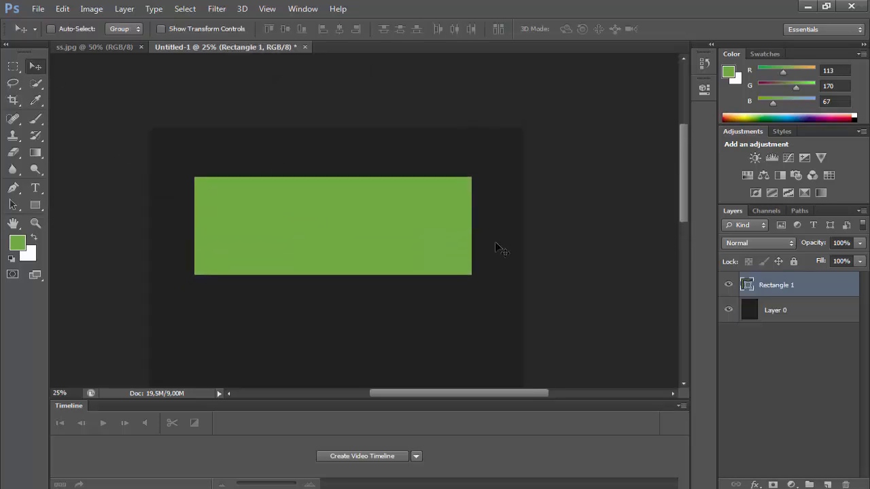
Change the rectangle's fill to the page's dark gray, 202020.
{"action": "double_click", "coordinate": [748, 285]}
{"action": "left_click", "coordinate": [435, 290]}
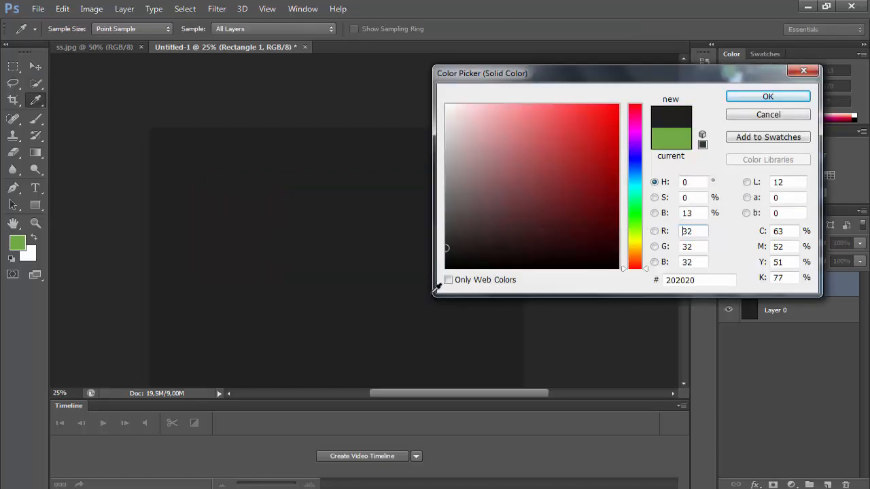
{"action": "left_click", "coordinate": [732, 98]}
Add a white 4 px Stroke layer style to the rectangle.
{"action": "left_click", "coordinate": [754, 484]}
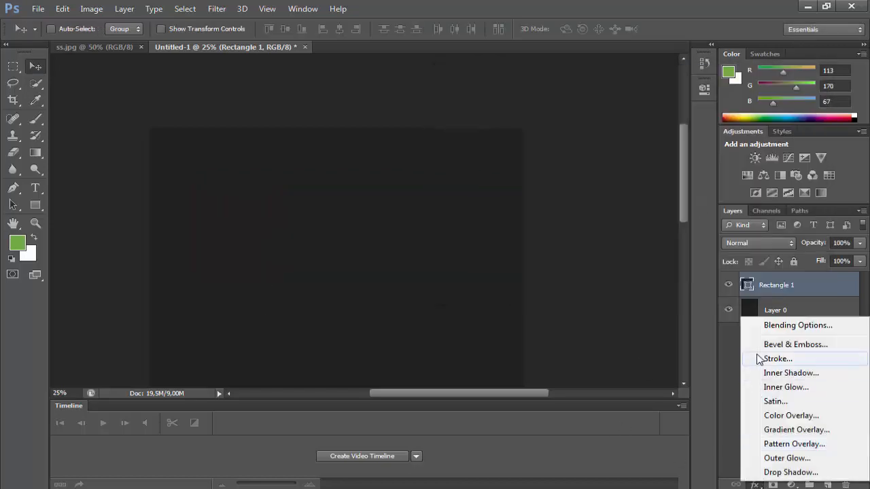
{"action": "left_click", "coordinate": [775, 359]}
{"action": "left_click", "coordinate": [389, 196]}
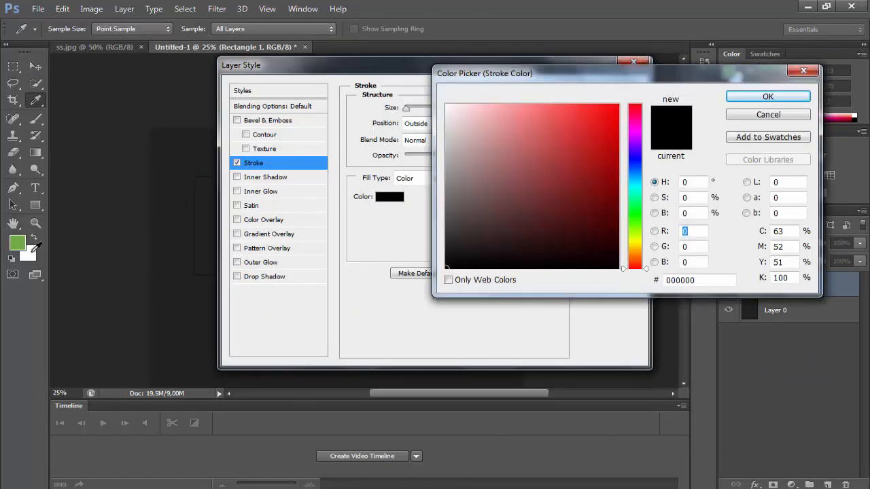
{"action": "left_click", "coordinate": [446, 105]}
{"action": "left_click", "coordinate": [766, 96]}
{"action": "mouse_move", "coordinate": [498, 70]}
{"action": "left_mouse_down"}
{"action": "mouse_move", "coordinate": [727, 87]}
{"action": "mouse_move", "coordinate": [768, 140]}
{"action": "mouse_move", "coordinate": [731, 141]}
{"action": "left_mouse_up"}
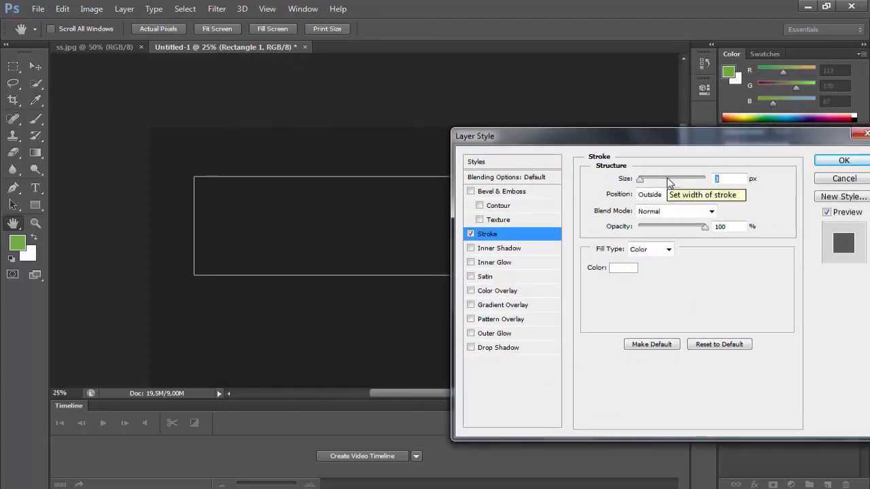
{"action": "type", "text": "4"}
{"action": "left_click", "coordinate": [843, 162]}
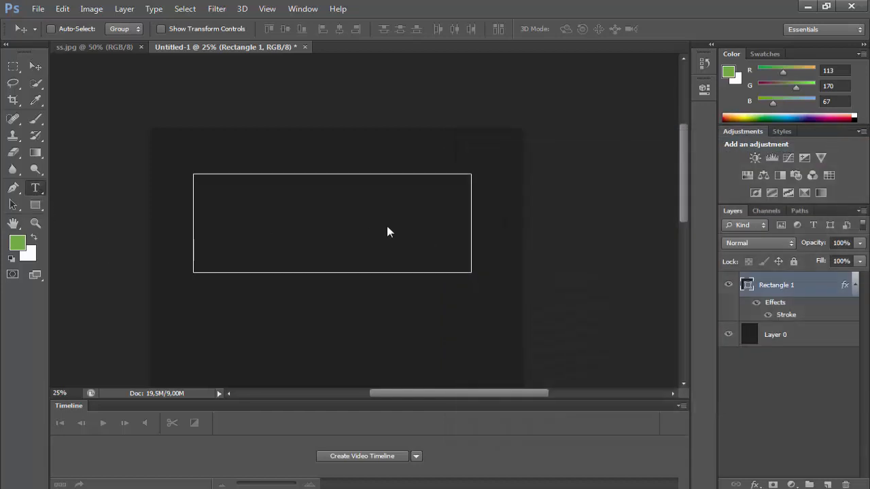
{"action": "left_click", "coordinate": [245, 226]}
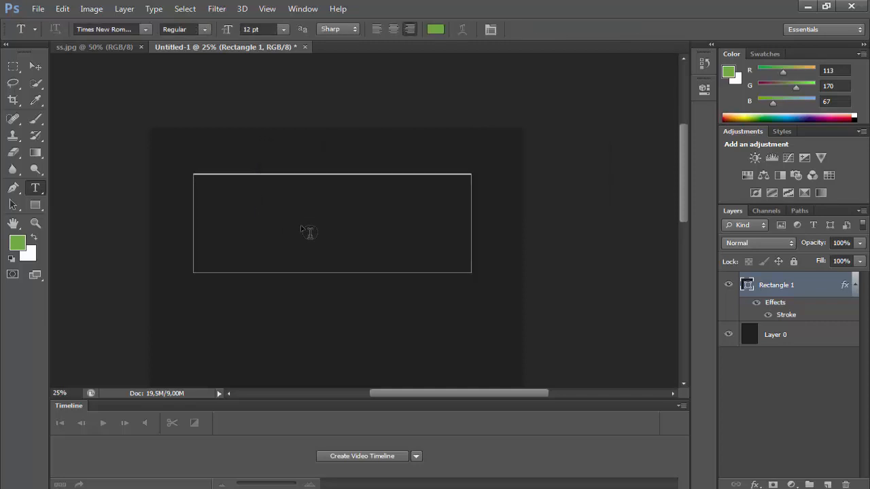
{"action": "left_click", "coordinate": [308, 232]}
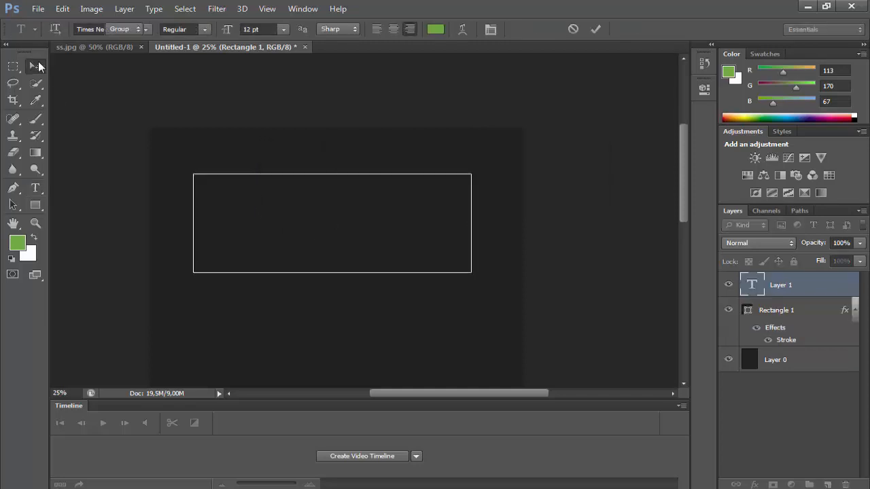
{"action": "left_click", "coordinate": [37, 65]}
Add a new layer and enter the green text "SHampo" at 72 pt in Times New Roman over the outlined rectangle.
{"action": "left_click", "coordinate": [827, 483]}
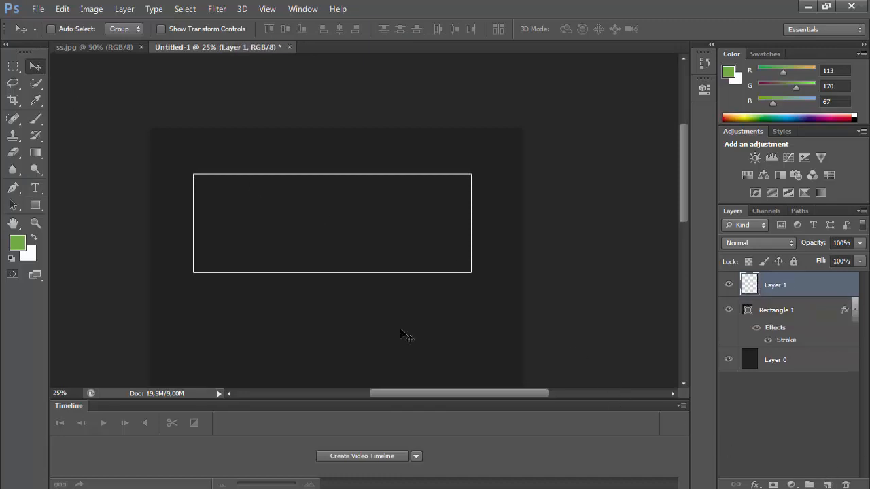
{"action": "left_click", "coordinate": [35, 188]}
{"action": "left_click", "coordinate": [310, 232]}
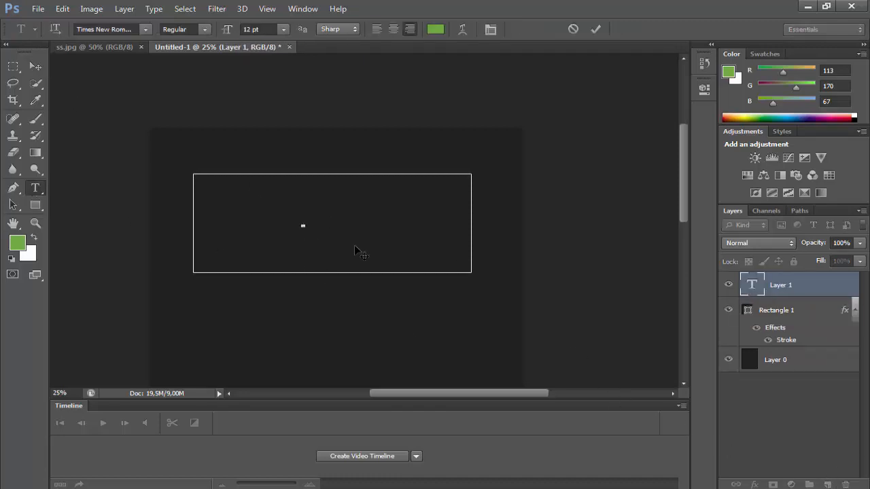
{"action": "left_click", "coordinate": [284, 29]}
{"action": "left_click", "coordinate": [290, 249]}
{"action": "type", "text": "sh"}
{"action": "key", "text": "BackSpace"}
{"action": "key", "text": "BackSpace"}
{"action": "type", "text": "SHampo"}
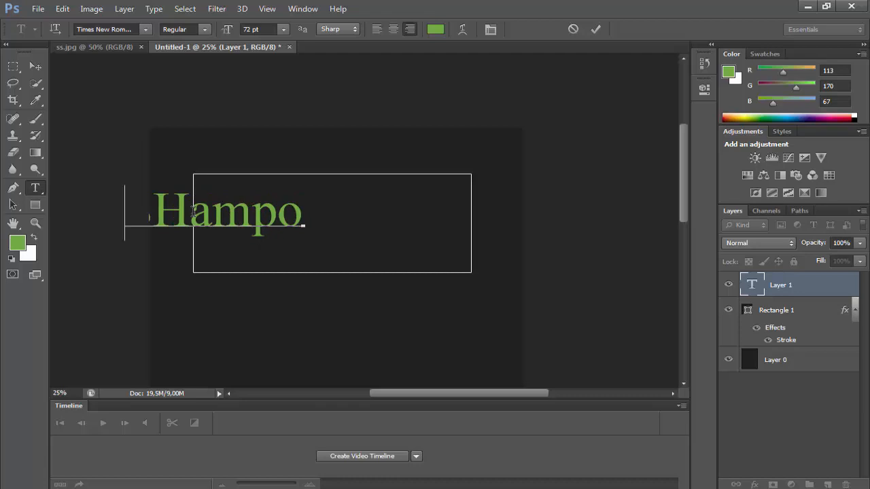
Correct the heading text to "Shampo" and change its color to white.
{"action": "left_click_drag", "start_coordinate": [193, 213], "coordinate": [162, 212]}
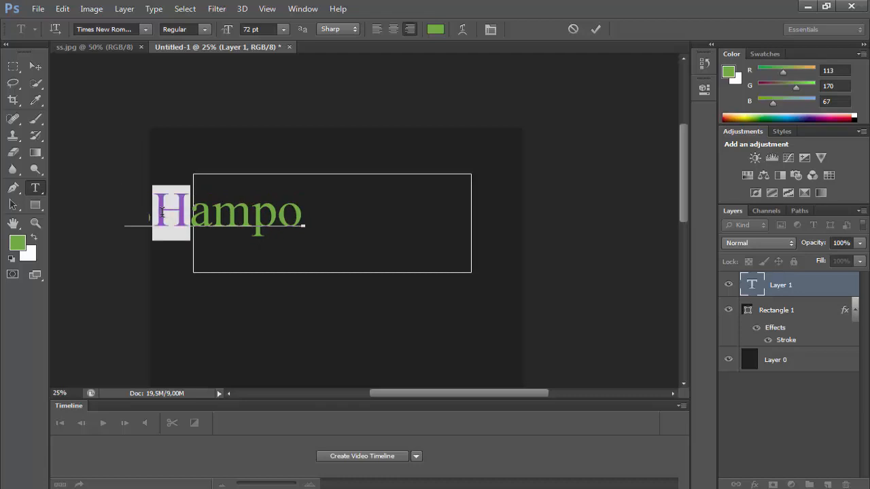
{"action": "type", "text": "h"}
{"action": "double_click", "coordinate": [204, 215]}
{"action": "left_click", "coordinate": [33, 237]}
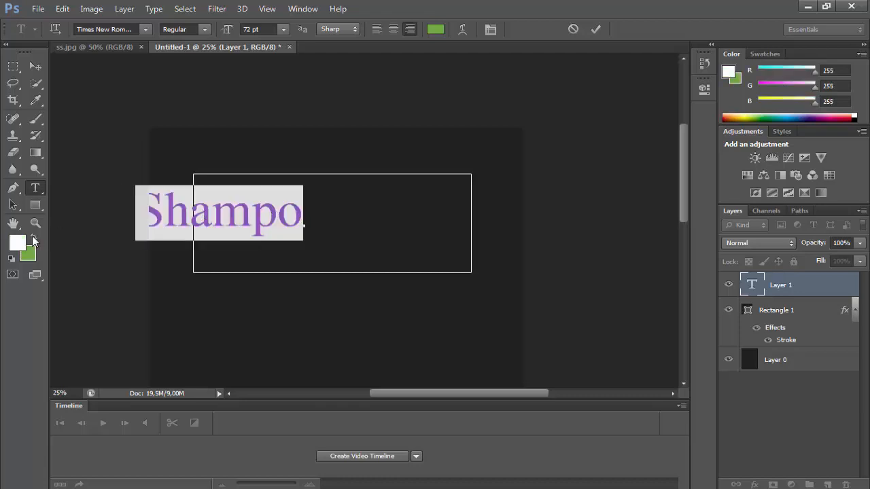
Move the "Shampo" heading inside the upper part of the outlined rectangle, slightly left of center.
{"action": "left_click", "coordinate": [35, 66]}
{"action": "left_click_drag", "start_coordinate": [253, 182], "coordinate": [352, 177]}
{"action": "key", "text": "shift+Down"}
{"action": "key", "text": "shift+Down"}
{"action": "key", "text": "shift+Down"}
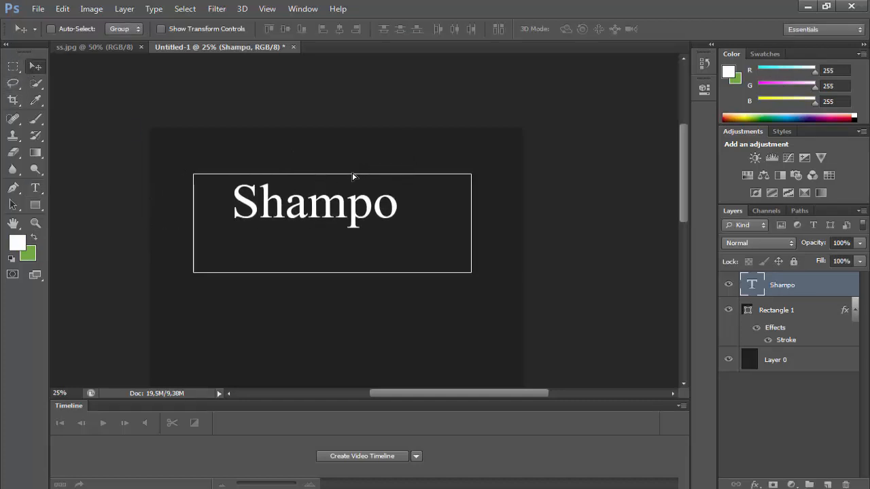
{"action": "key", "text": "shift+Left"}
{"action": "key", "text": "shift+Left"}
{"action": "key", "text": "shift+Left"}
{"action": "key", "text": "shift+Left"}
{"action": "key", "text": "shift+Left"}
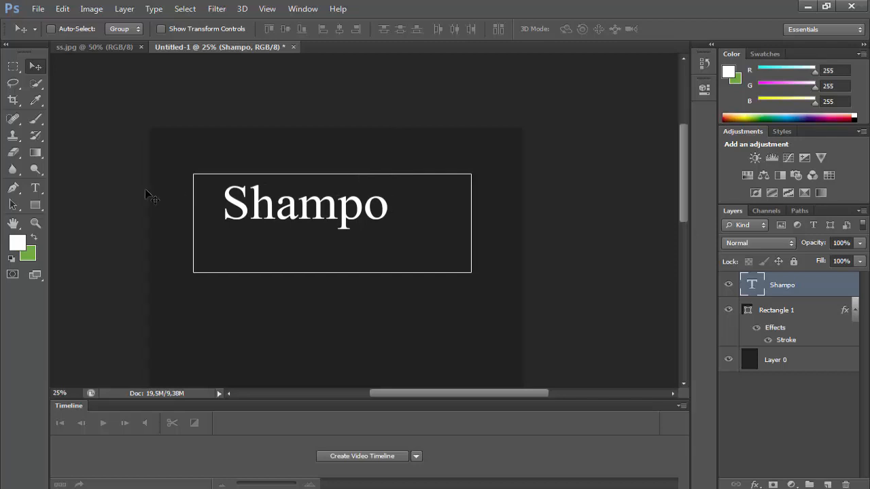
{"action": "left_click", "coordinate": [35, 188]}
{"action": "double_click", "coordinate": [277, 204]}
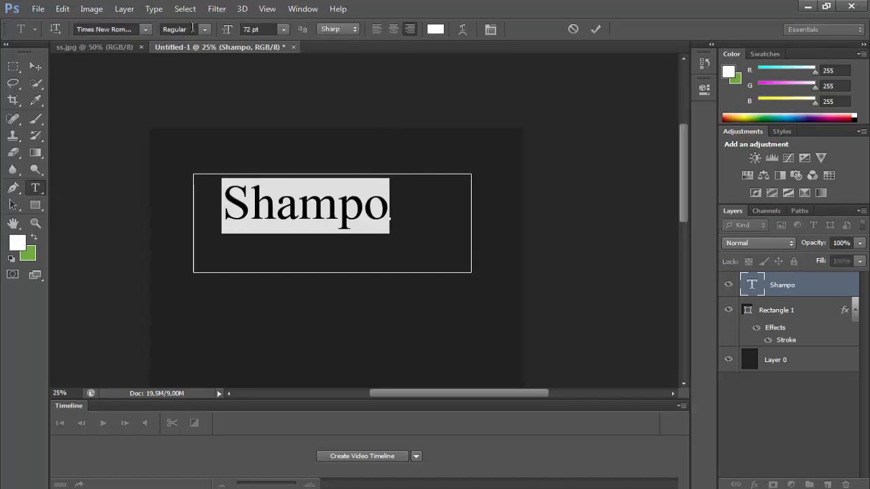
{"action": "left_click", "coordinate": [204, 29]}
{"action": "left_click", "coordinate": [358, 230]}
{"action": "left_click", "coordinate": [358, 231]}
{"action": "left_click", "coordinate": [35, 66]}
Add a white text layer reading "wed" below the heading inside the rectangle and set its size to 30 pt.
{"action": "left_click", "coordinate": [35, 187]}
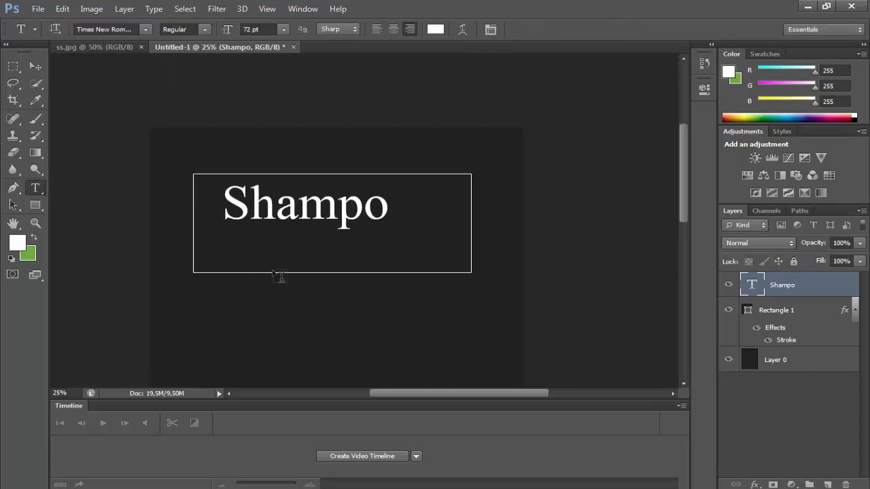
{"action": "left_click", "coordinate": [270, 249]}
{"action": "left_click", "coordinate": [284, 29]}
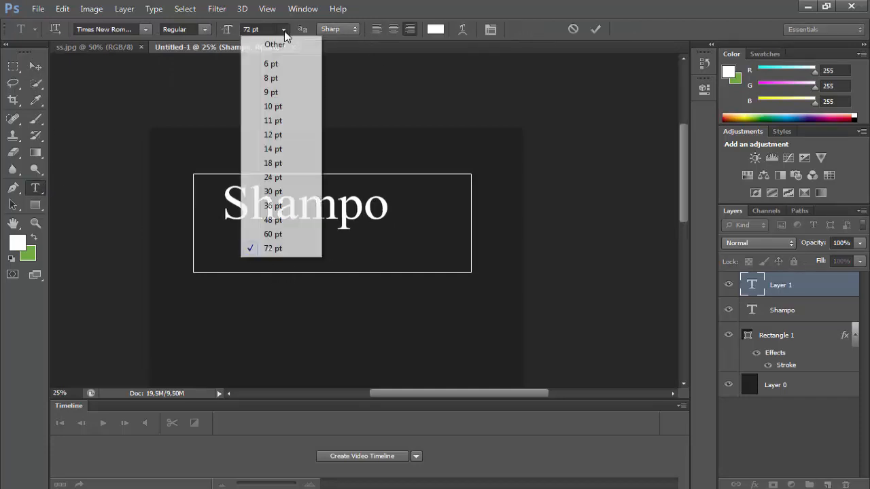
{"action": "left_click", "coordinate": [291, 63]}
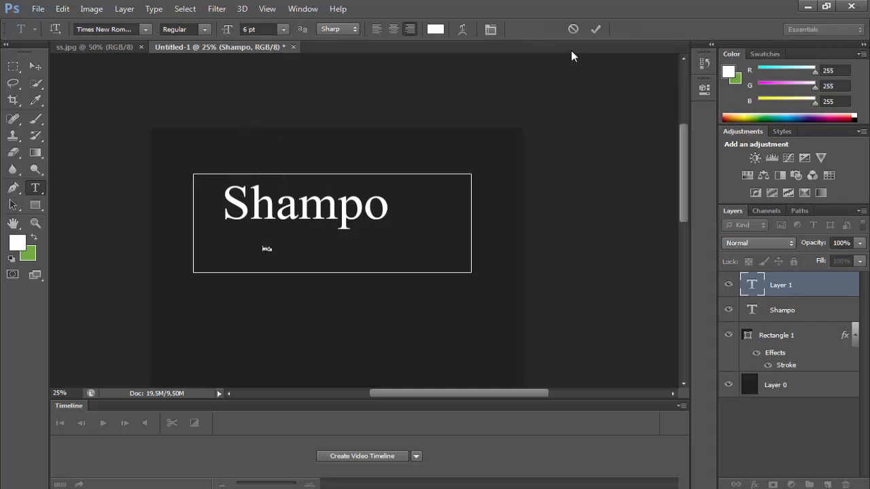
{"action": "double_click", "coordinate": [267, 248]}
{"action": "left_click", "coordinate": [283, 29]}
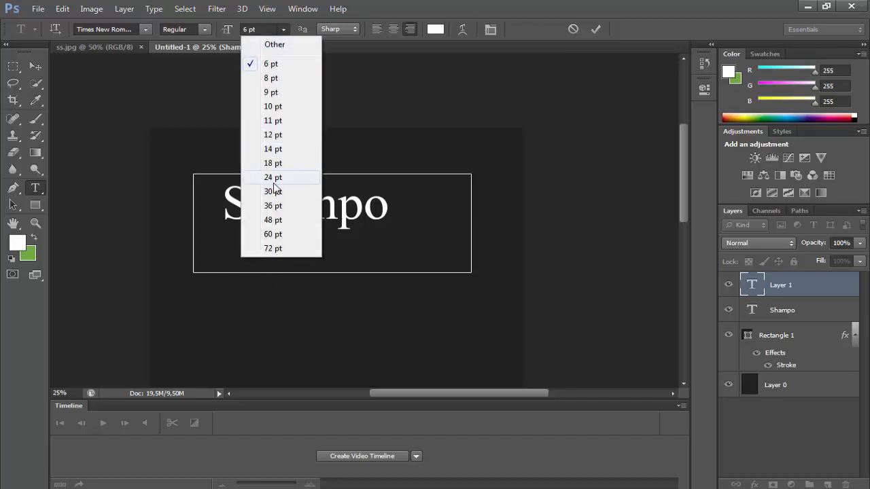
{"action": "left_click", "coordinate": [289, 180]}
{"action": "left_click", "coordinate": [271, 243]}
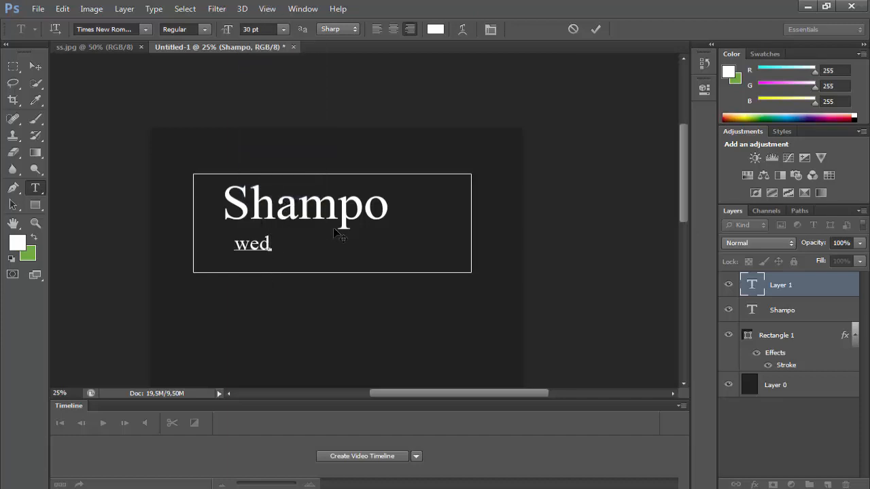
Extend the small text under the heading to read "wed by profesionals".
{"action": "type", "text": "by."}
{"action": "key", "text": "Home"}
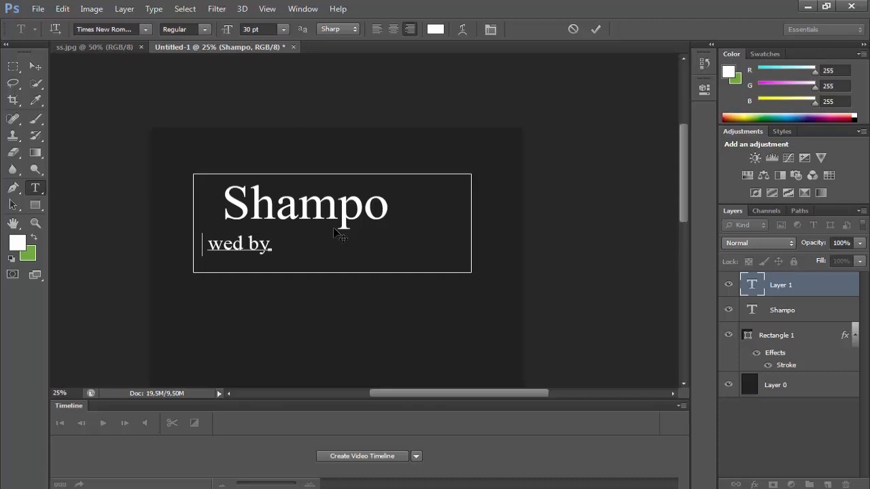
{"action": "key", "text": "End"}
{"action": "key", "text": "BackSpace"}
{"action": "type", "text": "pro"}
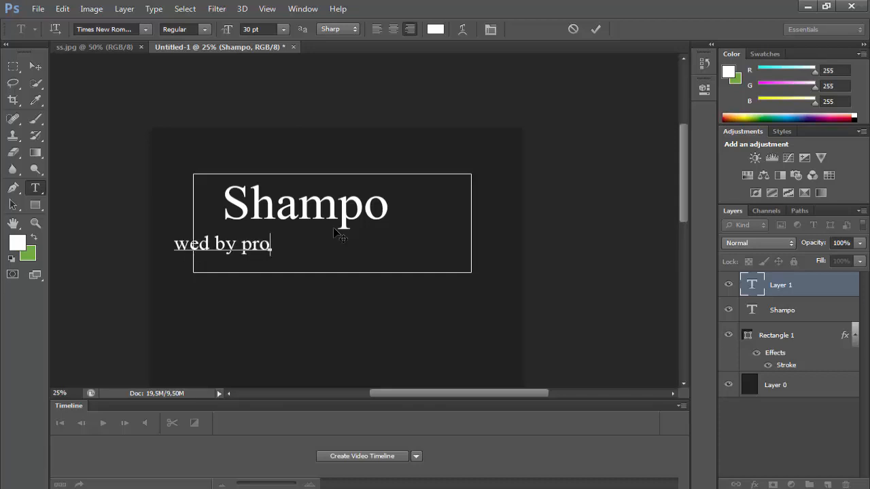
{"action": "type", "text": "fesio"}
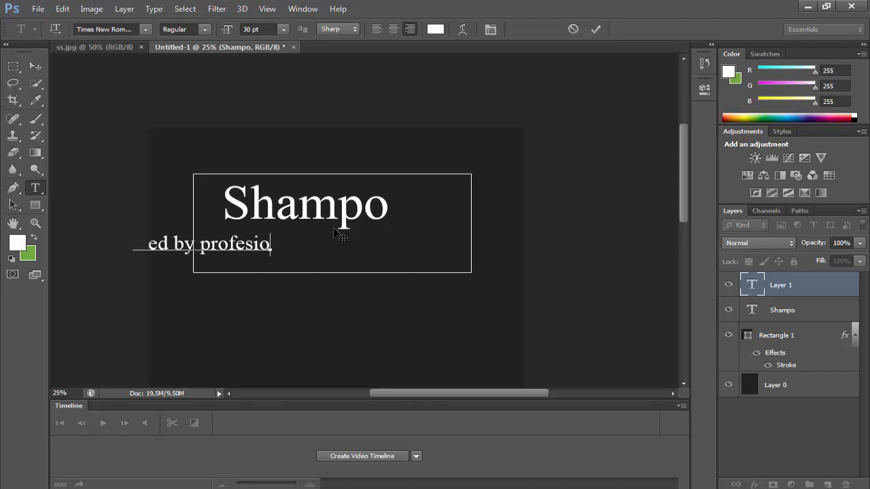
{"action": "type", "text": "nal"}
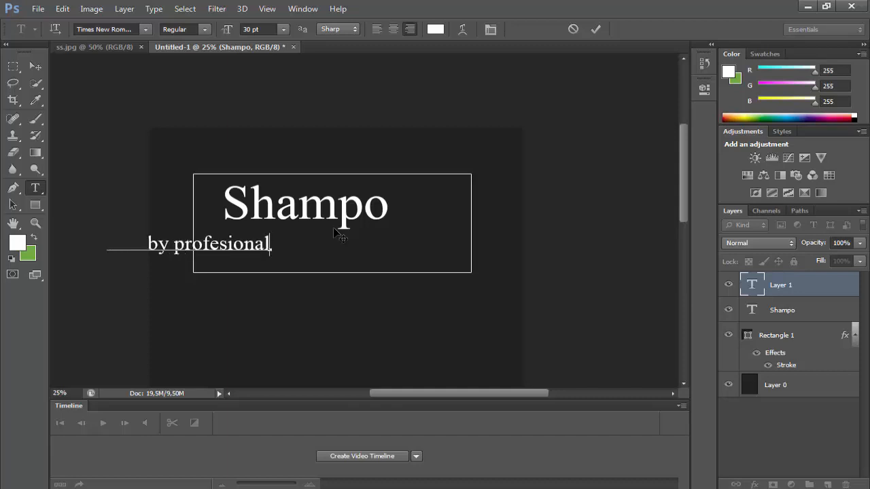
{"action": "type", "text": "s"}
Free-transform the "wed by profesionals" tagline to about 117% width and 105% height, placing it directly under the heading and aligned with its left edge.
{"action": "left_click", "coordinate": [62, 9]}
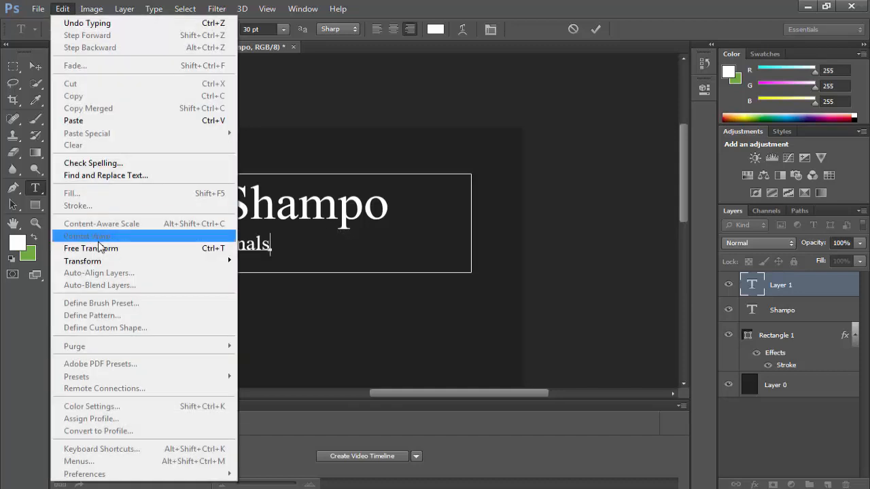
{"action": "left_click", "coordinate": [99, 248]}
{"action": "left_click_drag", "start_coordinate": [279, 246], "coordinate": [386, 248]}
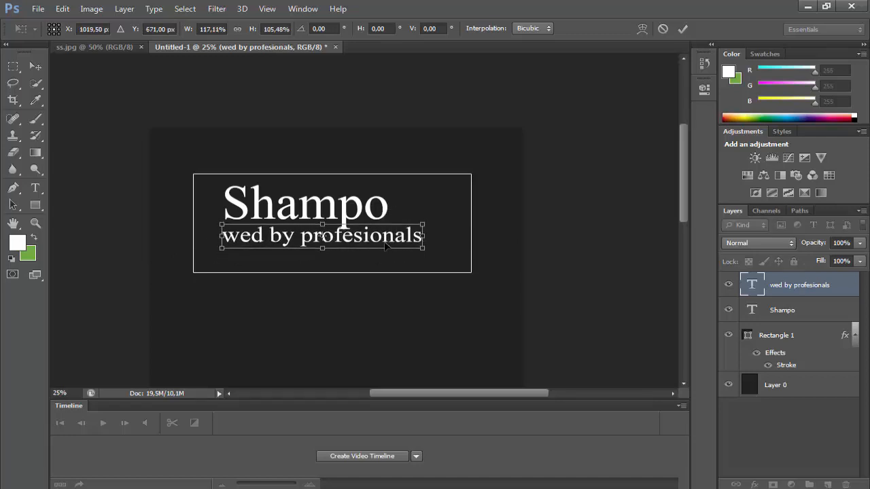
{"action": "key", "text": "Return"}
Add the 30 pt white text "Dep Cleansig for" below the rectangle and move it about 3.48 cm to the right.
{"action": "scroll", "coordinate": [385, 243], "scroll_direction": "down", "scroll_amount": 2}
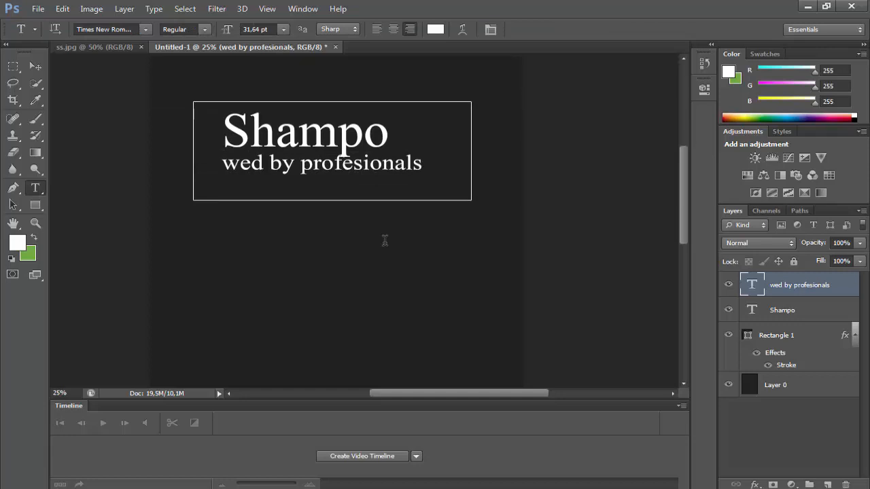
{"action": "scroll", "coordinate": [384, 240], "scroll_direction": "down", "scroll_amount": 1}
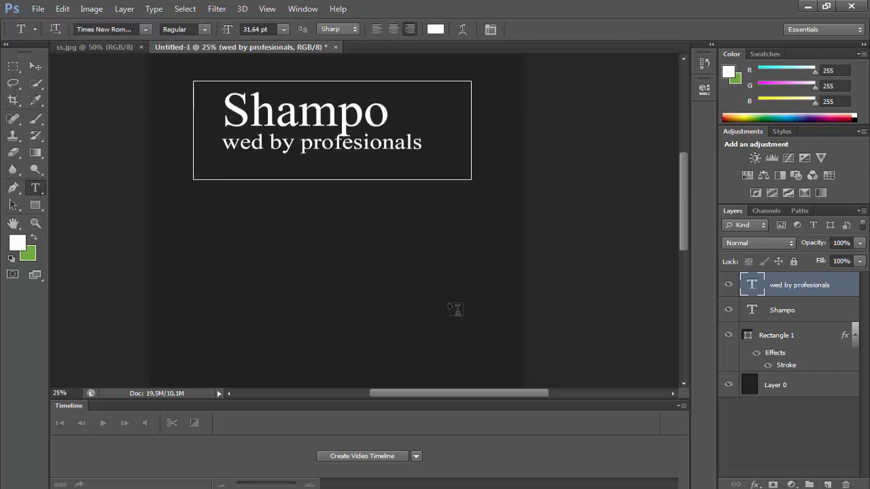
{"action": "left_click", "coordinate": [417, 280]}
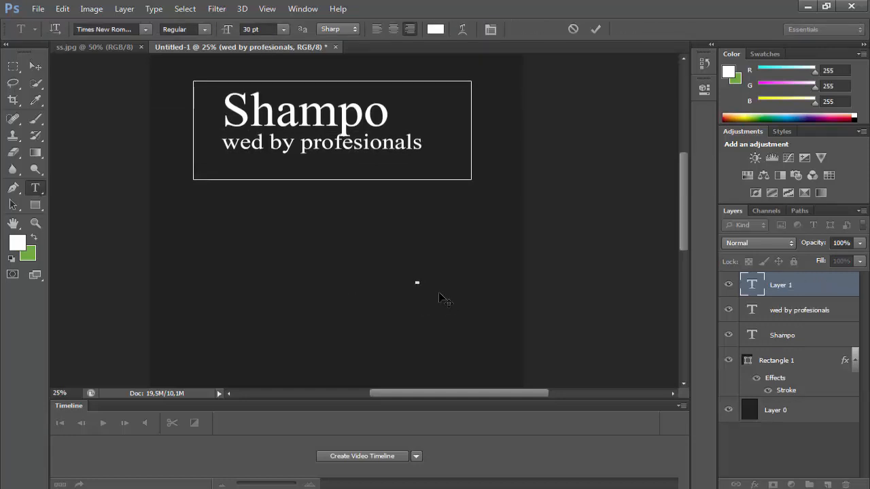
{"action": "type", "text": "Dep Cleani"}
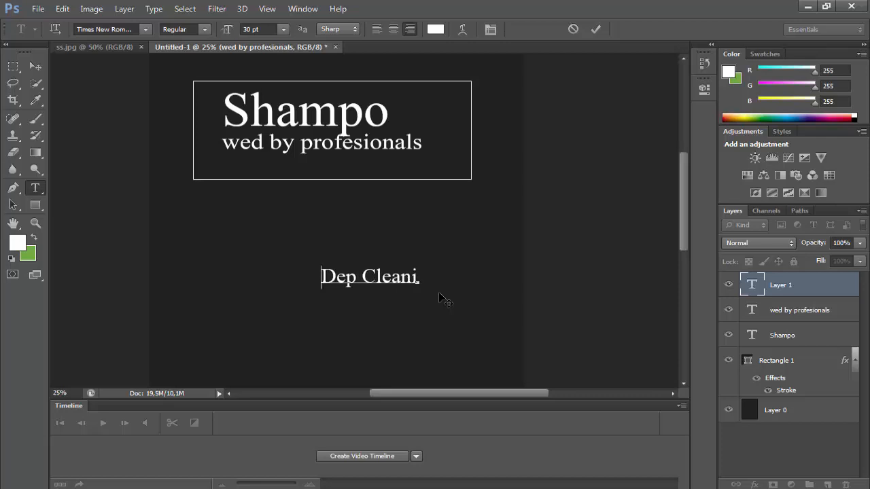
{"action": "key", "text": "BackSpace"}
{"action": "type", "text": "si"}
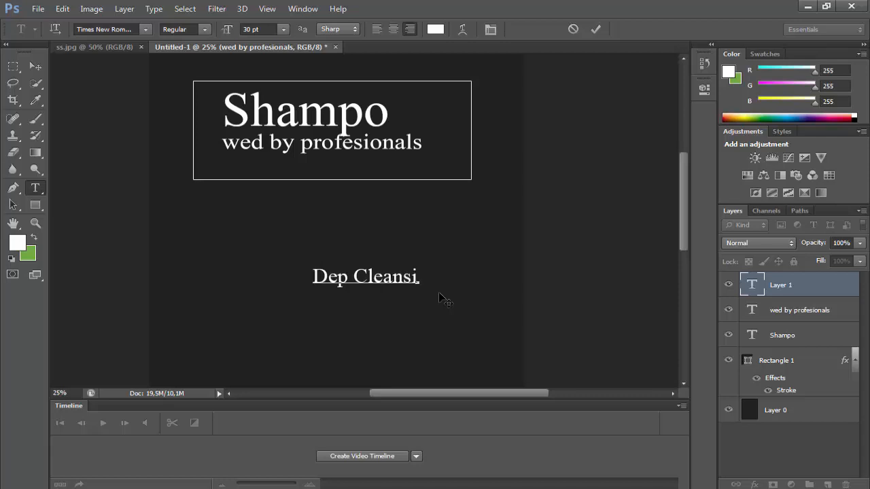
{"action": "type", "text": "g for"}
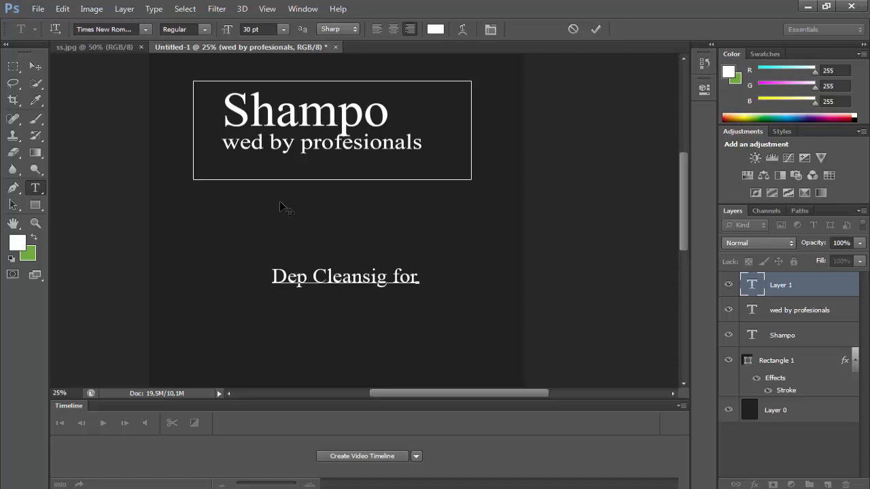
{"action": "left_click", "coordinate": [36, 65]}
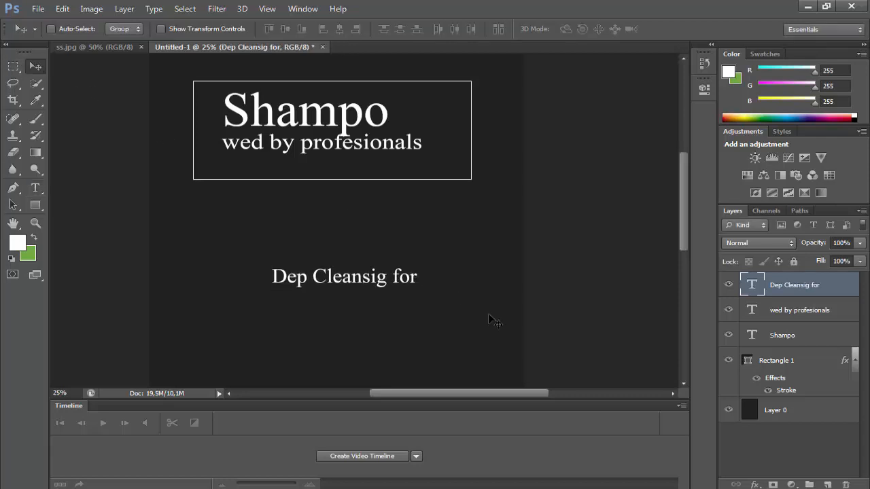
{"action": "left_click_drag", "start_coordinate": [450, 291], "coordinate": [519, 286]}
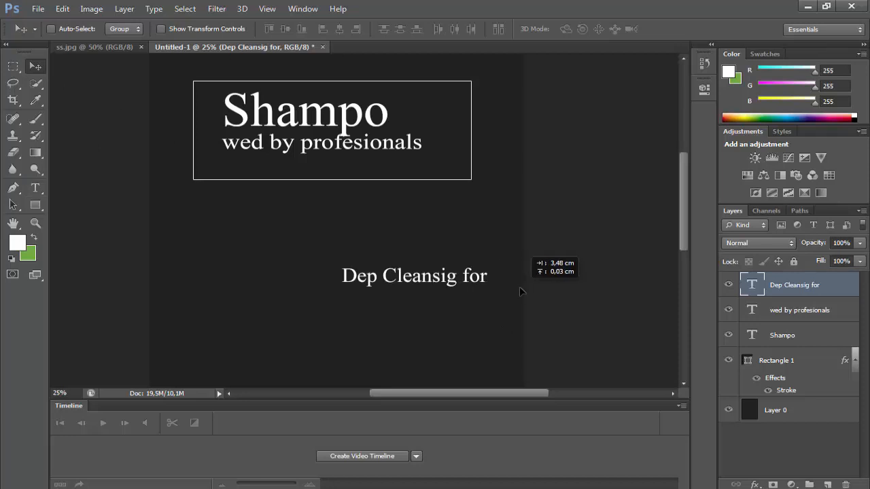
Duplicate the "Dep Cleansig for" layer and move the copy straight down to form a second line.
{"action": "right_click", "coordinate": [816, 285]}
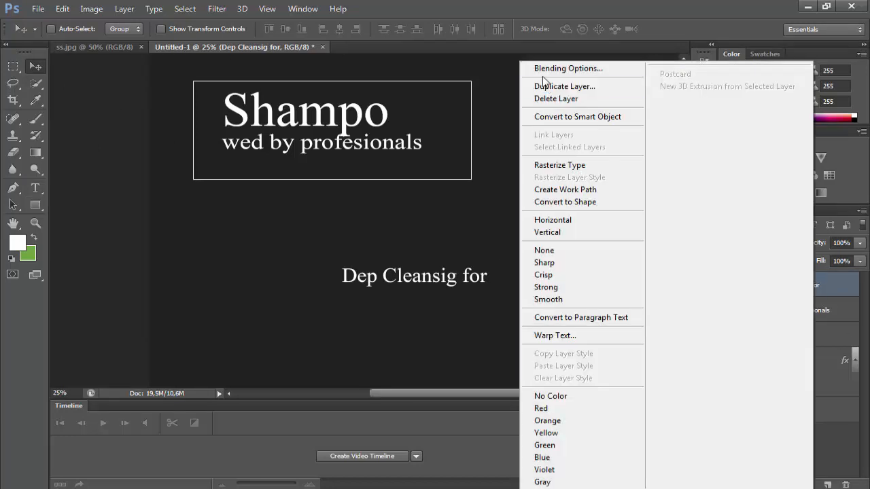
{"action": "left_click", "coordinate": [557, 86]}
{"action": "left_click", "coordinate": [553, 151]}
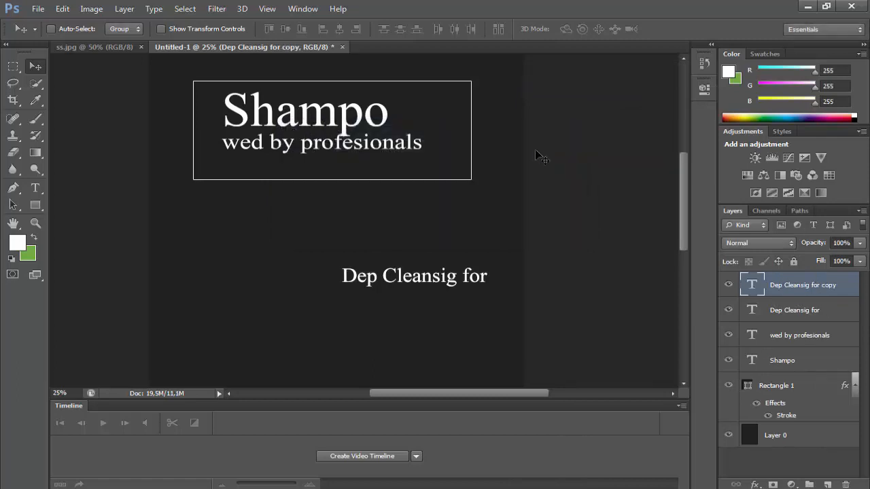
{"action": "key", "text": "shift+Down"}
{"action": "key", "text": "shift+Down"}
{"action": "key", "text": "shift+Down"}
{"action": "key", "text": "shift+Down"}
{"action": "key", "text": "shift+Down"}
{"action": "key", "text": "shift+Down"}
{"action": "key", "text": "shift+Down"}
{"action": "key", "text": "shift+Down"}
{"action": "key", "text": "shift+Down"}
{"action": "key", "text": "shift+Down"}
{"action": "key", "text": "shift+Down"}
{"action": "key", "text": "shift+Down"}
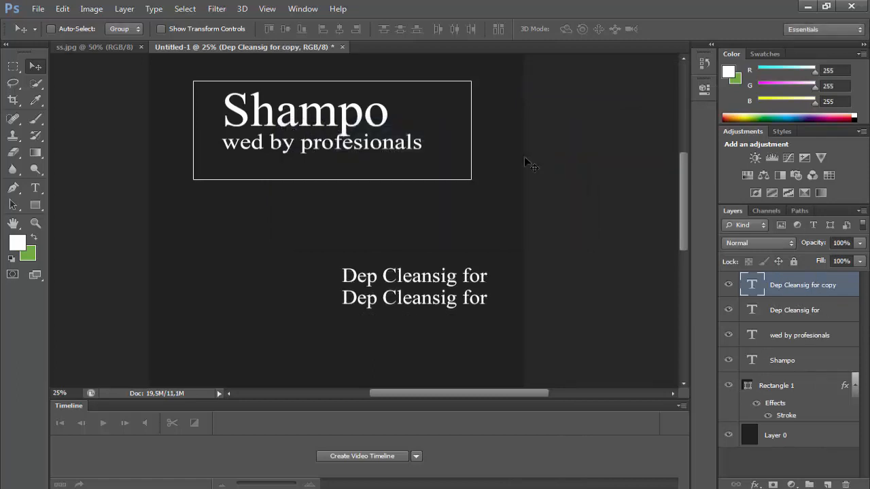
Replace the duplicated line's text with "Radiant shine".
{"action": "left_click", "coordinate": [36, 188]}
{"action": "double_click", "coordinate": [400, 304]}
{"action": "left_click", "coordinate": [400, 303]}
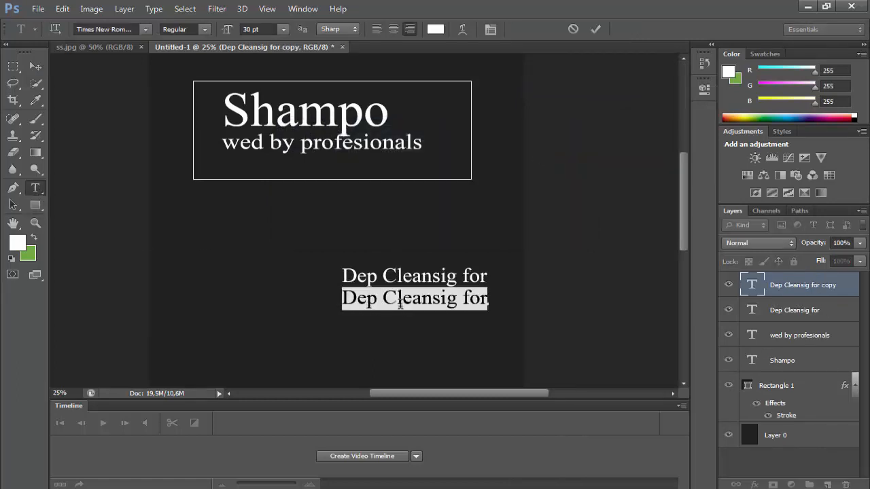
{"action": "type", "text": "R"}
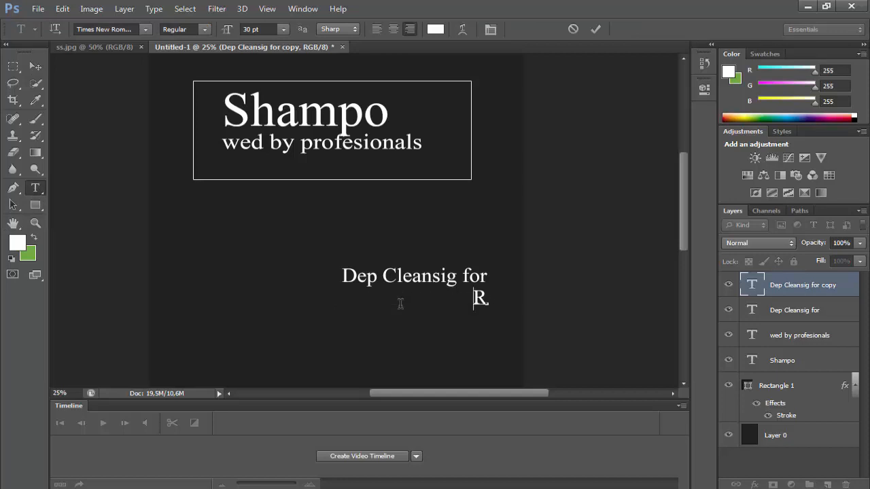
{"action": "type", "text": "ad"}
{"action": "type", "text": "iah"}
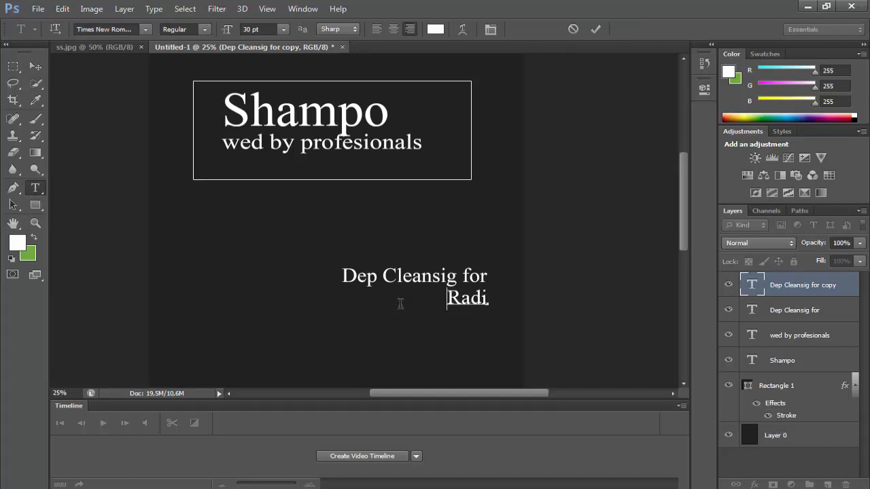
{"action": "key", "text": "BackSpace"}
{"action": "type", "text": "nt"}
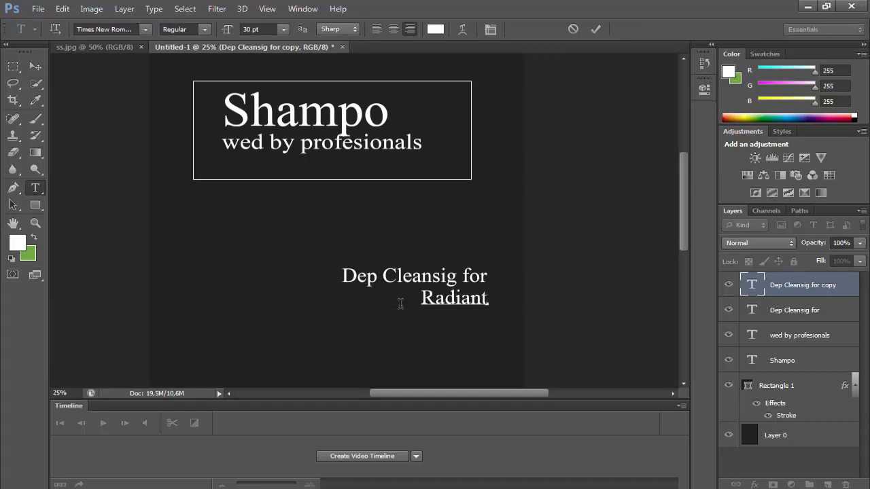
{"action": "type", "text": " shine"}
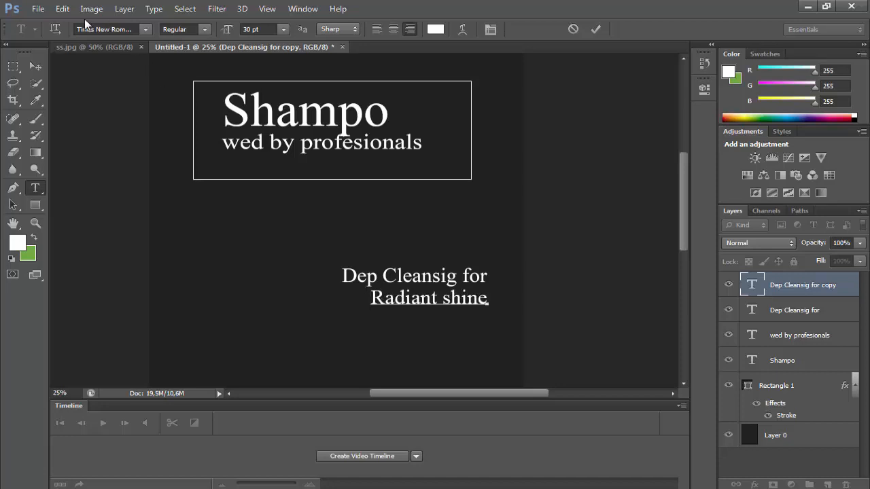
Scale the "Radiant shine" line down to about 89%, keeping its right edge aligned with the line above.
{"action": "left_click", "coordinate": [62, 8]}
{"action": "left_click", "coordinate": [74, 247]}
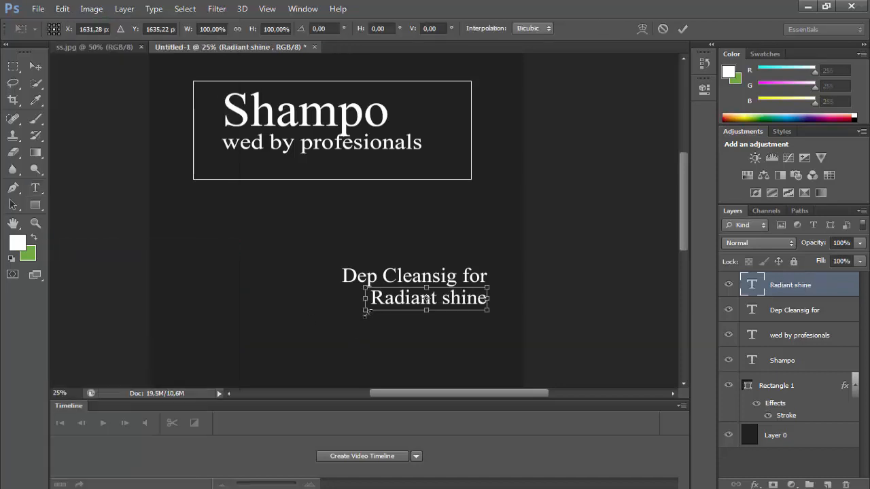
{"action": "left_click_drag", "start_coordinate": [366, 313], "coordinate": [381, 309]}
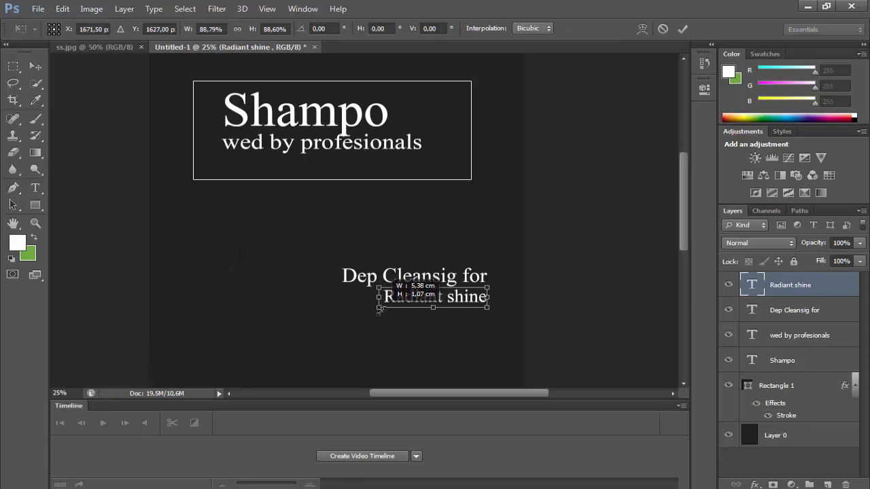
{"action": "key", "text": "Return"}
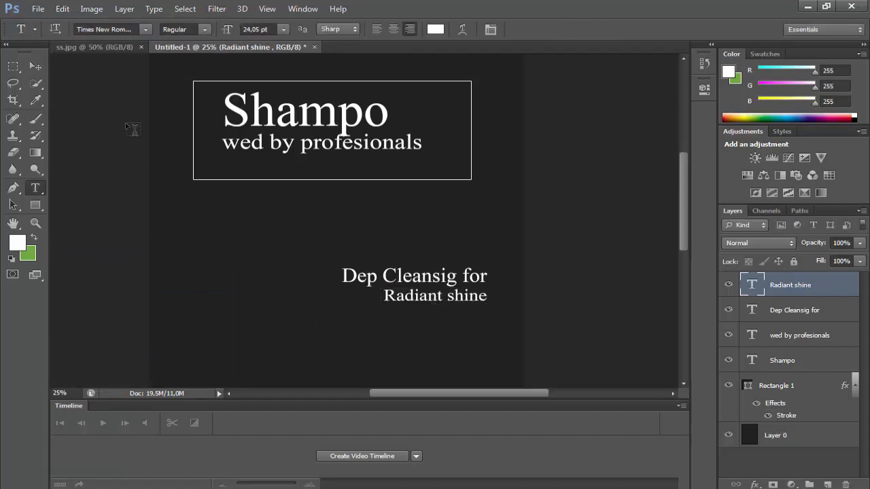
Draw a thin white horizontal rectangle as a line just above "Dep Cleansig for" and nudge it slightly to the right.
{"action": "left_click", "coordinate": [37, 66]}
{"action": "left_click", "coordinate": [36, 204]}
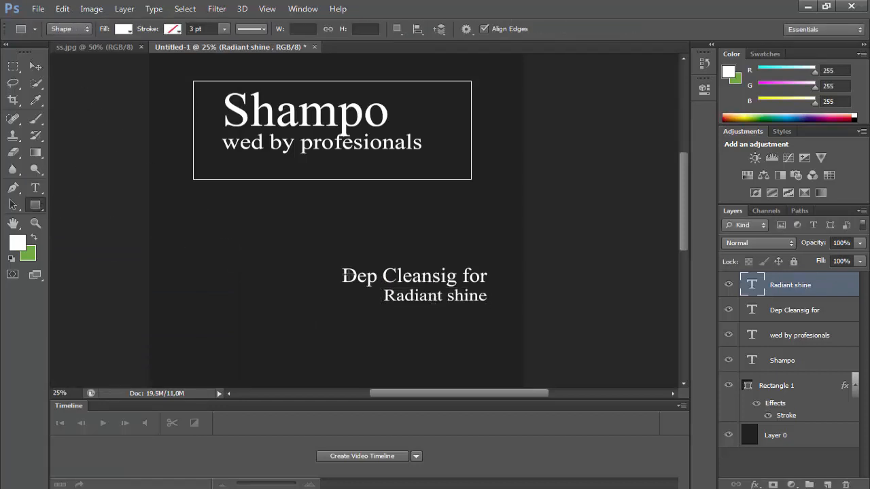
{"action": "left_click_drag", "start_coordinate": [492, 256], "coordinate": [339, 255]}
{"action": "left_click", "coordinate": [32, 59]}
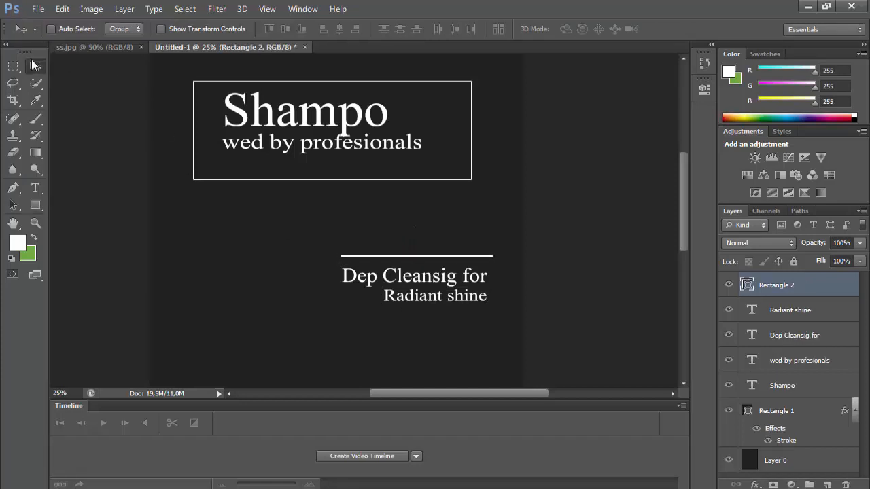
Warp the line above "Dep Cleansig for" so that both of its ends taper to thin points.
{"action": "left_click", "coordinate": [40, 225]}
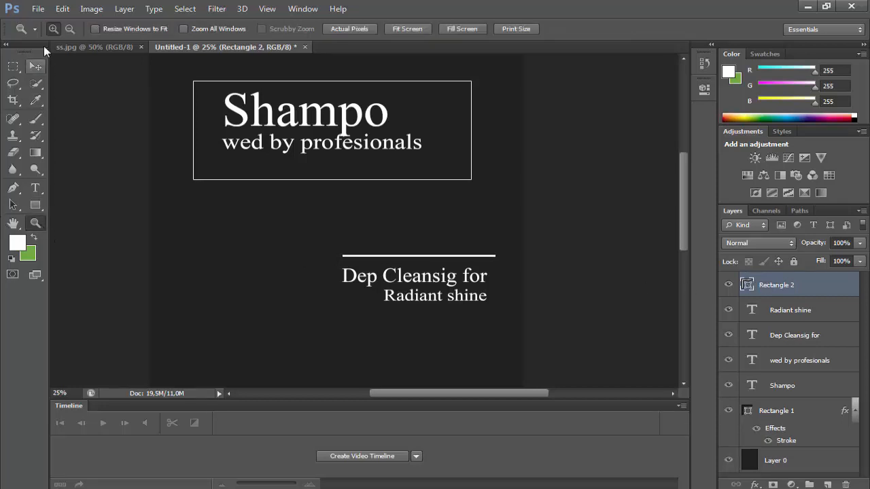
{"action": "left_click", "coordinate": [467, 229]}
{"action": "left_click", "coordinate": [480, 227]}
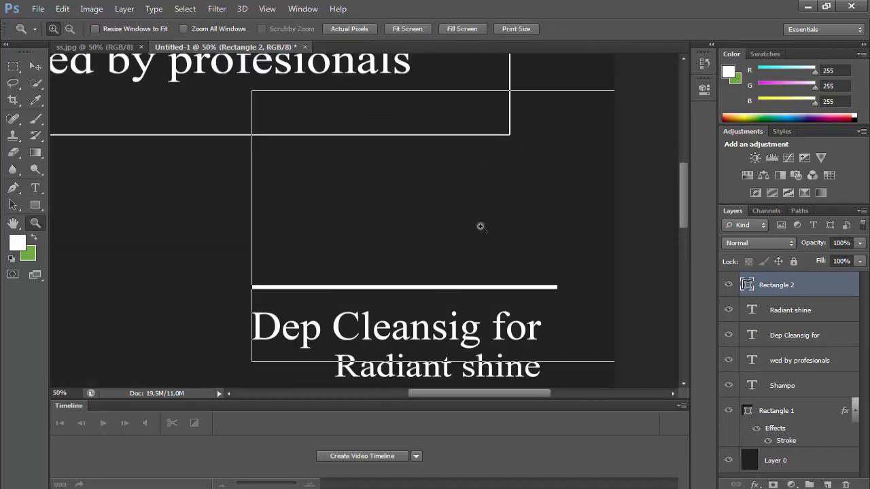
{"action": "left_click", "coordinate": [480, 227]}
{"action": "left_click", "coordinate": [61, 9]}
{"action": "mouse_move", "coordinate": [112, 262]}
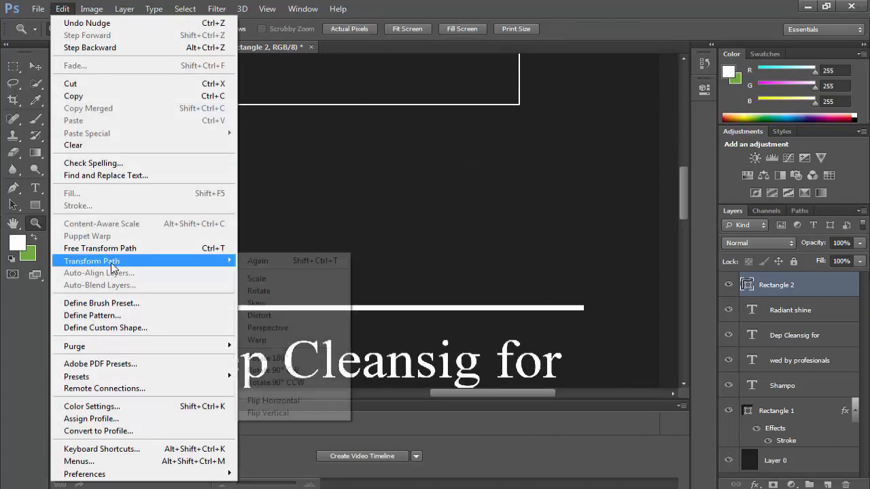
{"action": "left_click", "coordinate": [318, 339]}
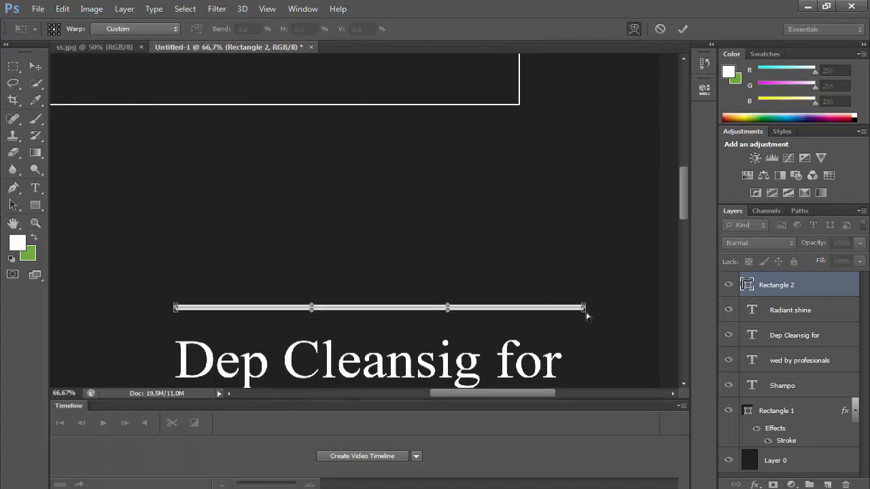
{"action": "left_click_drag", "start_coordinate": [586, 312], "coordinate": [584, 308]}
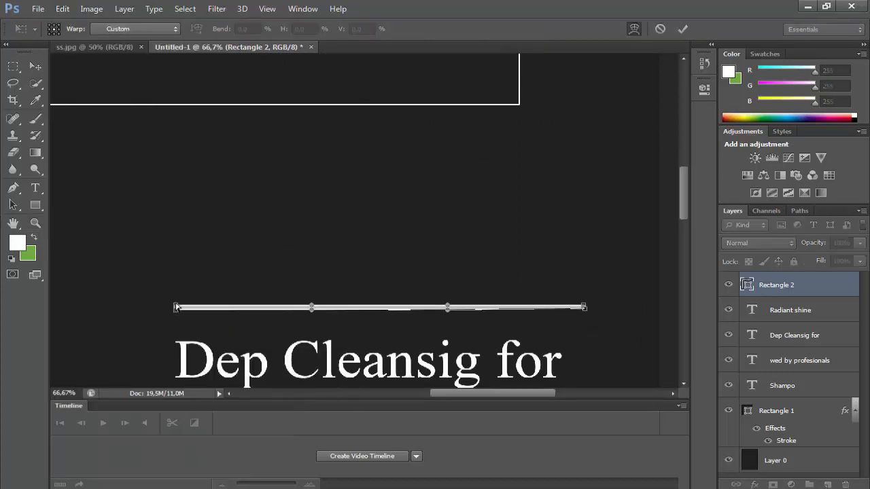
{"action": "left_click_drag", "start_coordinate": [175, 307], "coordinate": [175, 311]}
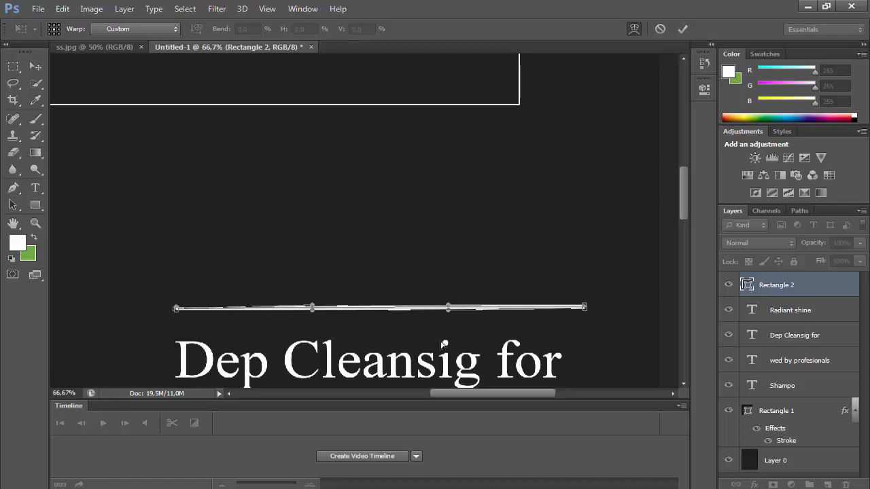
{"action": "left_click_drag", "start_coordinate": [584, 308], "coordinate": [592, 311]}
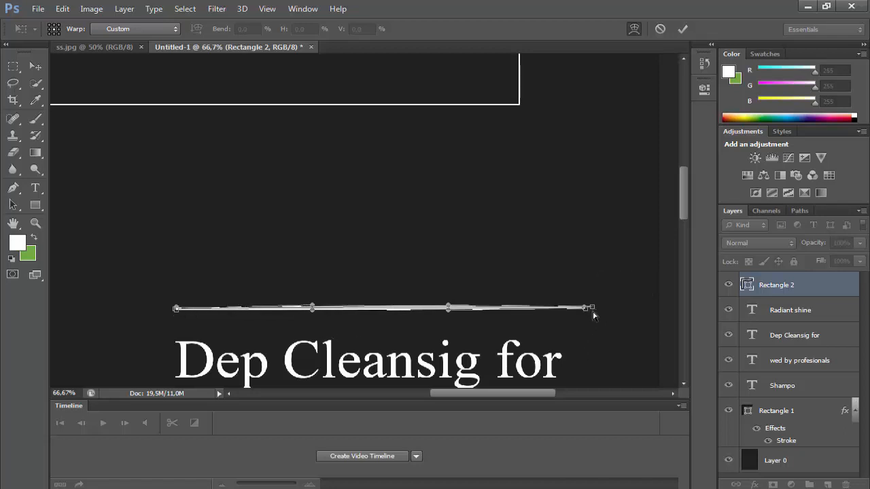
{"action": "key", "text": "Return"}
Warp the white line again, pulling its end corners farther outward to lengthen the tapered tips.
{"action": "key", "text": "z"}
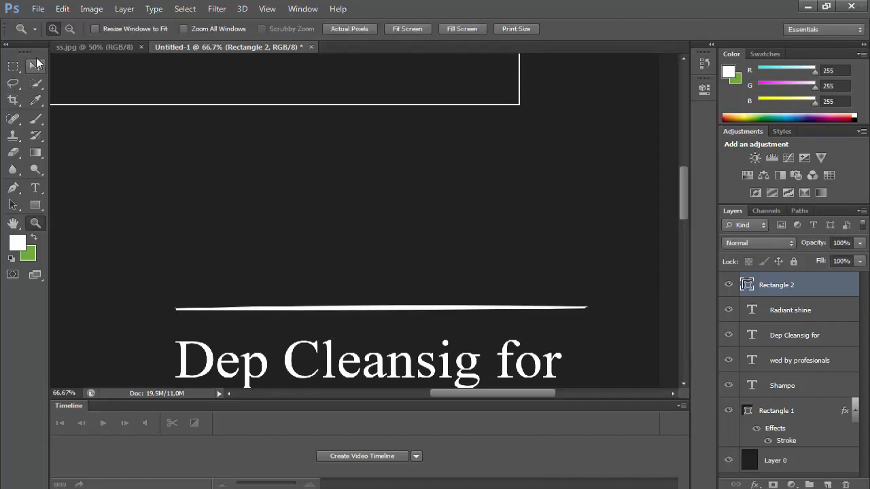
{"action": "left_click", "coordinate": [62, 8]}
{"action": "mouse_move", "coordinate": [92, 261]}
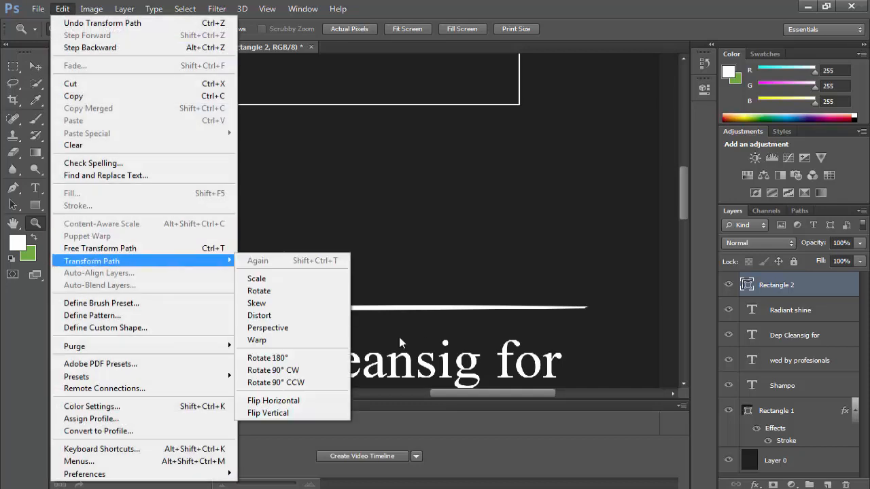
{"action": "left_click", "coordinate": [280, 340]}
{"action": "left_click_drag", "start_coordinate": [175, 307], "coordinate": [164, 310]}
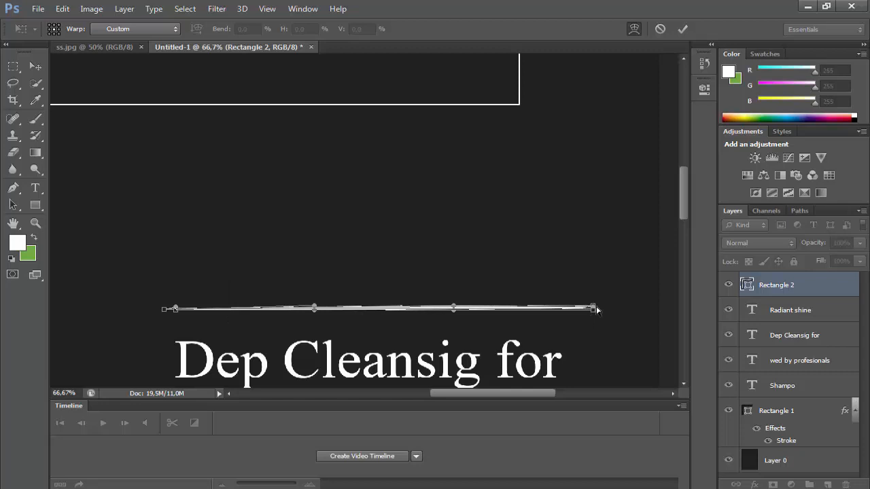
{"action": "left_click_drag", "start_coordinate": [596, 309], "coordinate": [610, 310]}
{"action": "key", "text": "Return"}
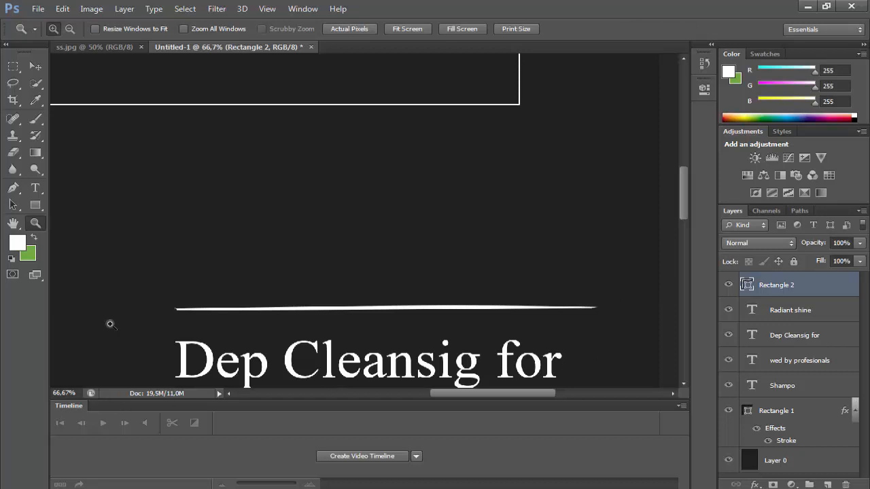
Rotate the tapered line about 1.23° clockwise with Free Transform.
{"action": "left_click", "coordinate": [70, 28]}
{"action": "left_click", "coordinate": [400, 177]}
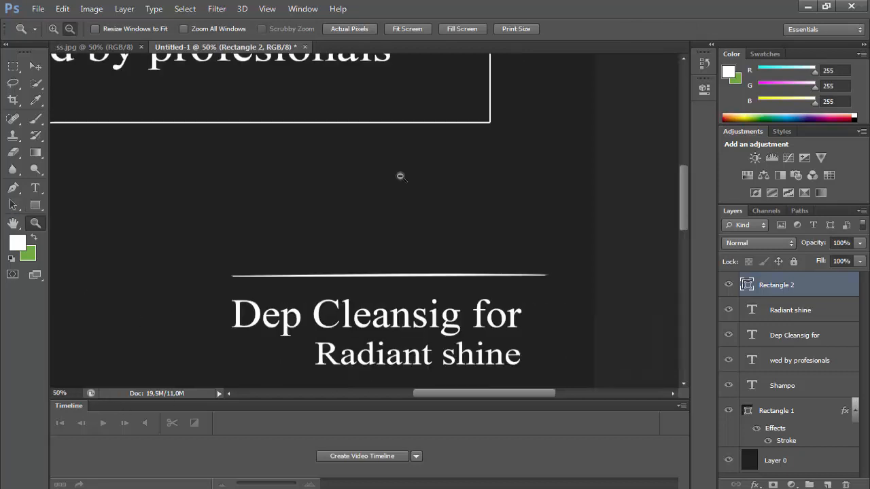
{"action": "left_click", "coordinate": [400, 175]}
{"action": "left_click", "coordinate": [399, 175]}
{"action": "left_click", "coordinate": [363, 176]}
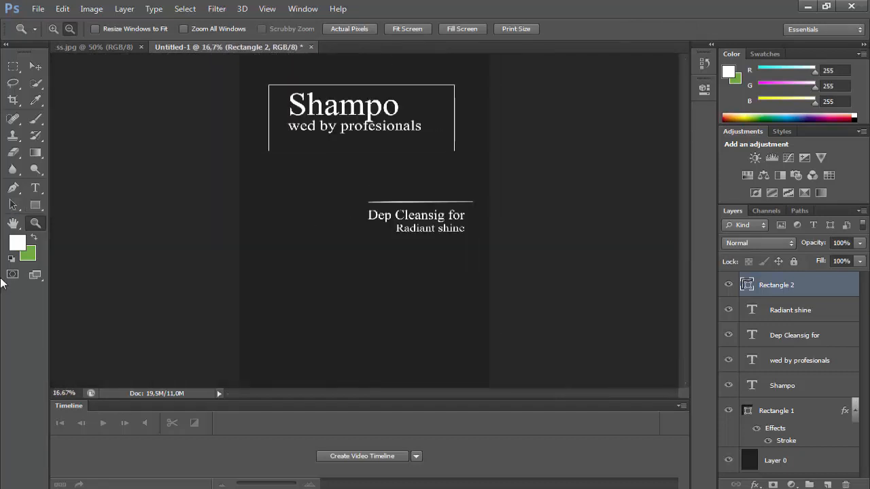
{"action": "left_click", "coordinate": [53, 28]}
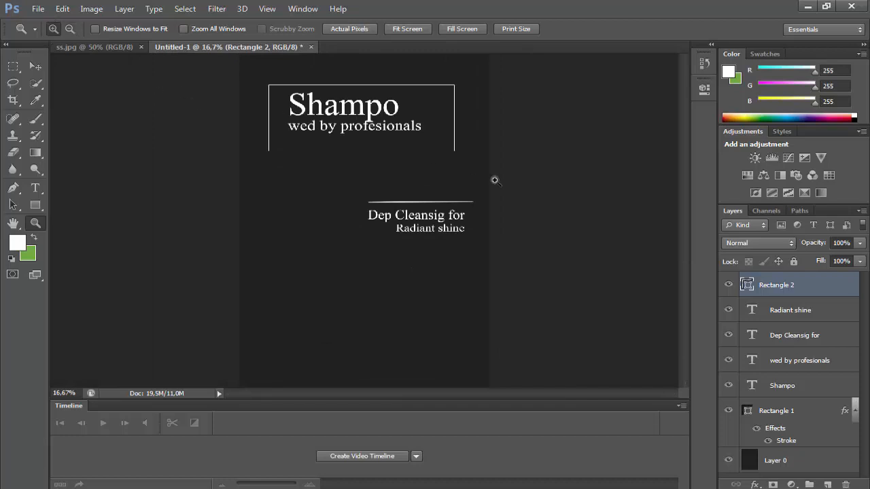
{"action": "left_click", "coordinate": [493, 179]}
{"action": "left_click", "coordinate": [493, 179]}
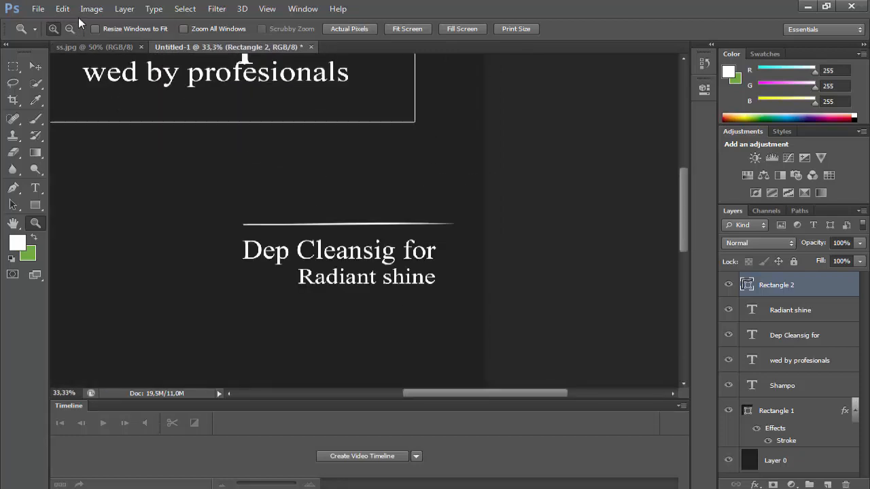
{"action": "left_click", "coordinate": [62, 8]}
{"action": "left_click", "coordinate": [109, 194]}
{"action": "left_click_drag", "start_coordinate": [483, 308], "coordinate": [478, 305]}
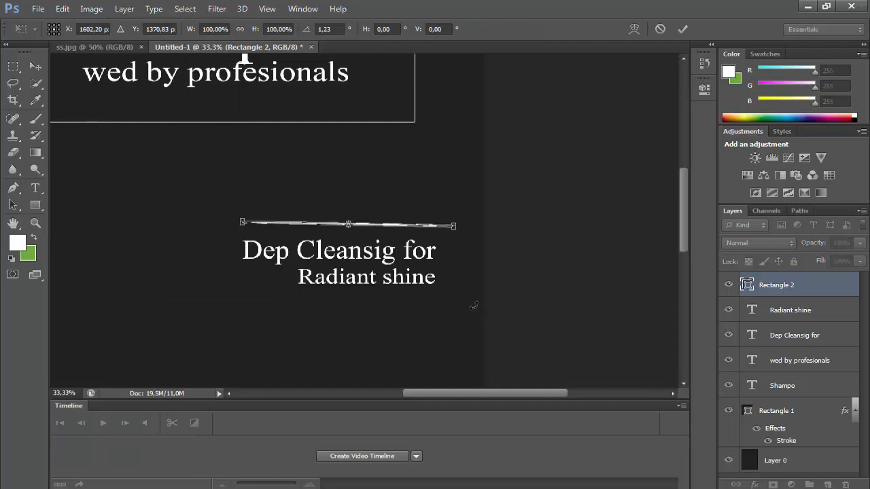
{"action": "key", "text": "Return"}
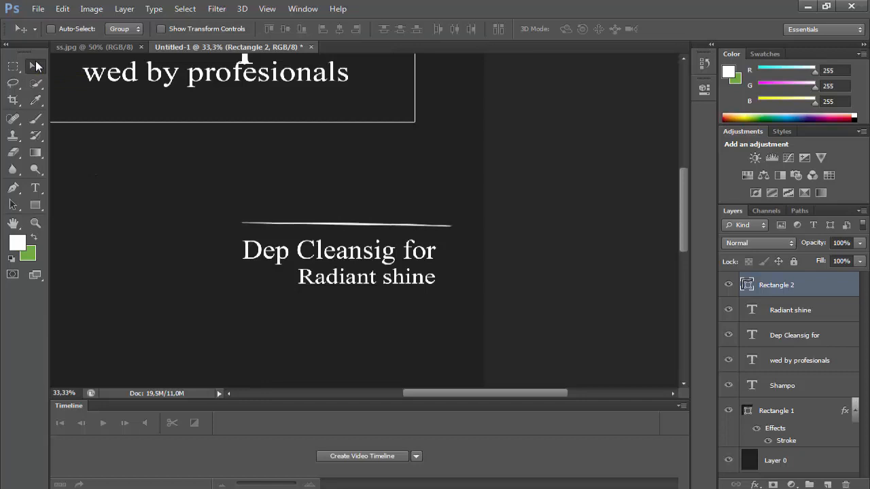
Rotate the tapered line about another 0.44° clockwise.
{"action": "left_click", "coordinate": [36, 222]}
{"action": "left_click", "coordinate": [357, 139]}
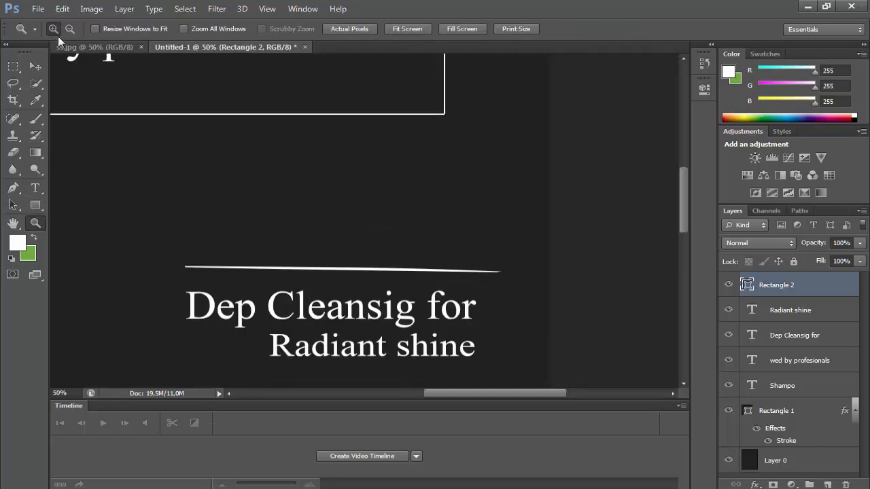
{"action": "left_click", "coordinate": [62, 8]}
{"action": "left_click", "coordinate": [109, 246]}
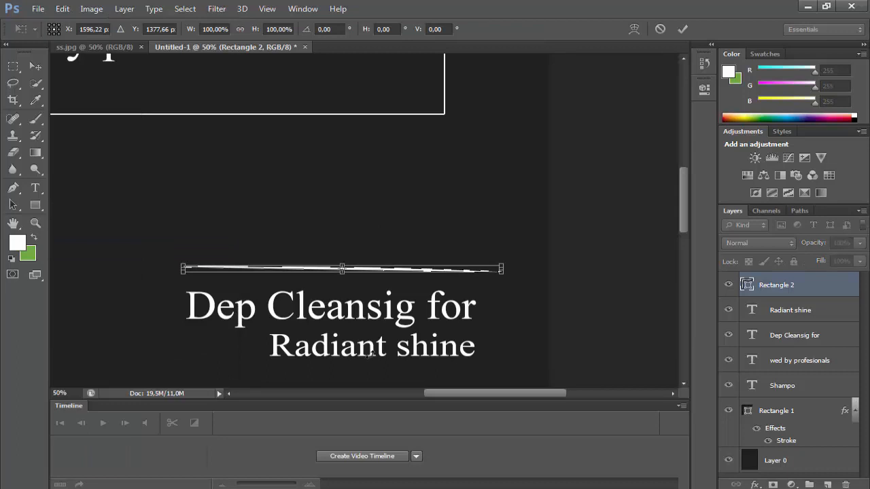
{"action": "left_click_drag", "start_coordinate": [370, 353], "coordinate": [367, 358]}
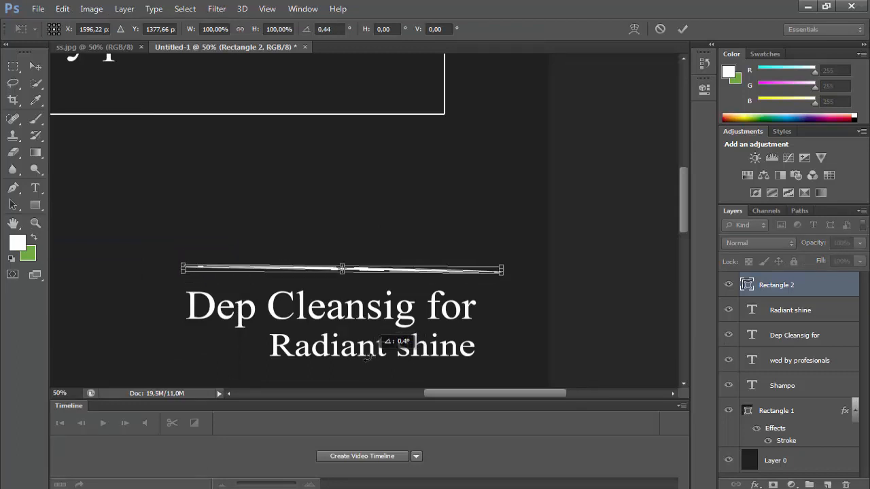
{"action": "key", "text": "Return"}
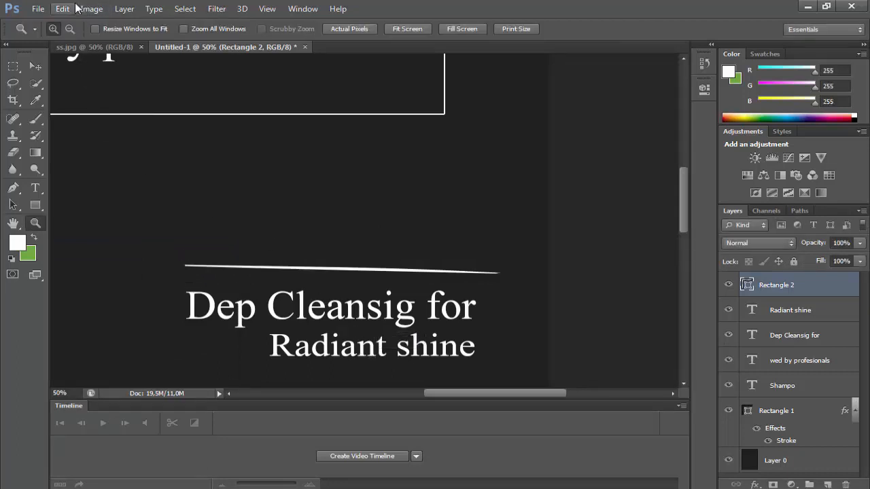
Rasterize the line, erase its right half inside a rectangular selection with a soft 88 px eraser, and deselect.
{"action": "left_click", "coordinate": [13, 66]}
{"action": "mouse_move", "coordinate": [517, 241]}
{"action": "left_mouse_down"}
{"action": "mouse_move", "coordinate": [402, 305]}
{"action": "mouse_move", "coordinate": [318, 317]}
{"action": "mouse_move", "coordinate": [334, 324]}
{"action": "left_mouse_up"}
{"action": "key", "text": "e"}
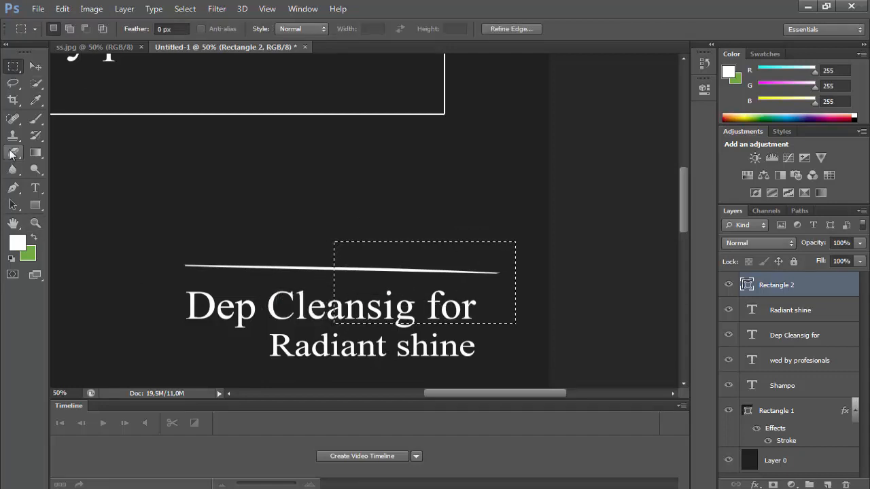
{"action": "left_click", "coordinate": [500, 281]}
{"action": "left_click", "coordinate": [411, 196]}
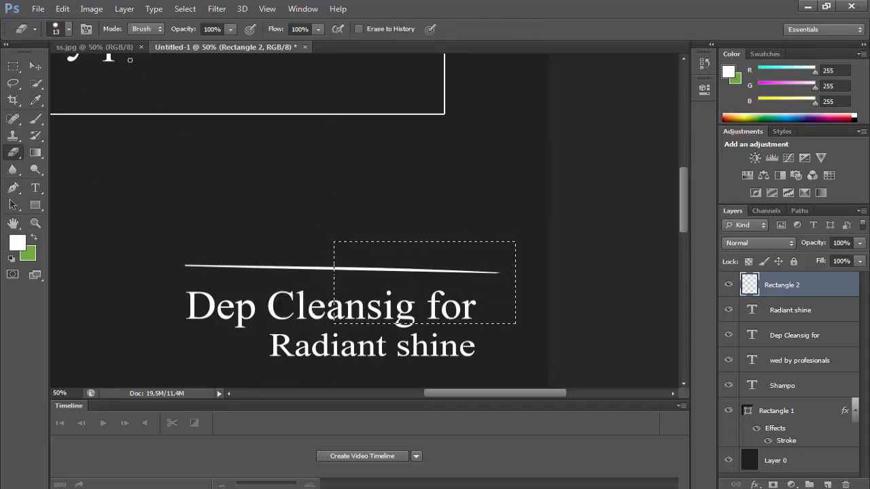
{"action": "left_click", "coordinate": [68, 29]}
{"action": "left_click", "coordinate": [77, 69]}
{"action": "left_click", "coordinate": [72, 134]}
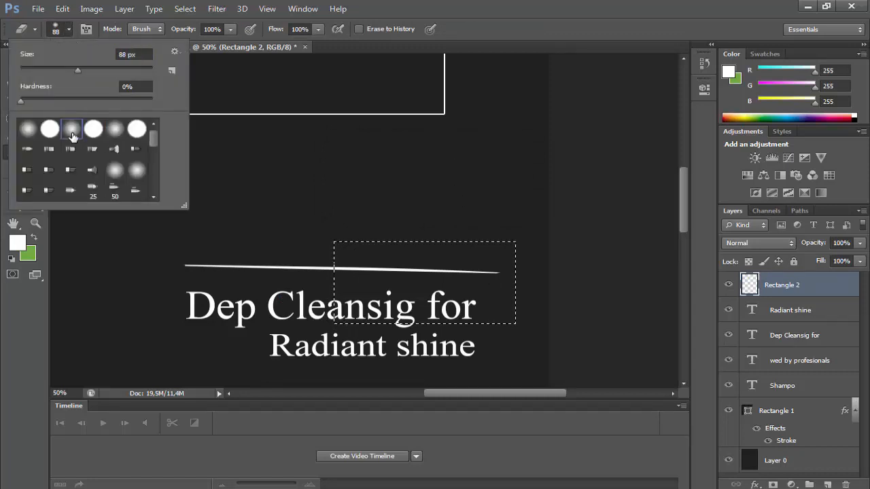
{"action": "left_click_drag", "start_coordinate": [485, 265], "coordinate": [339, 270]}
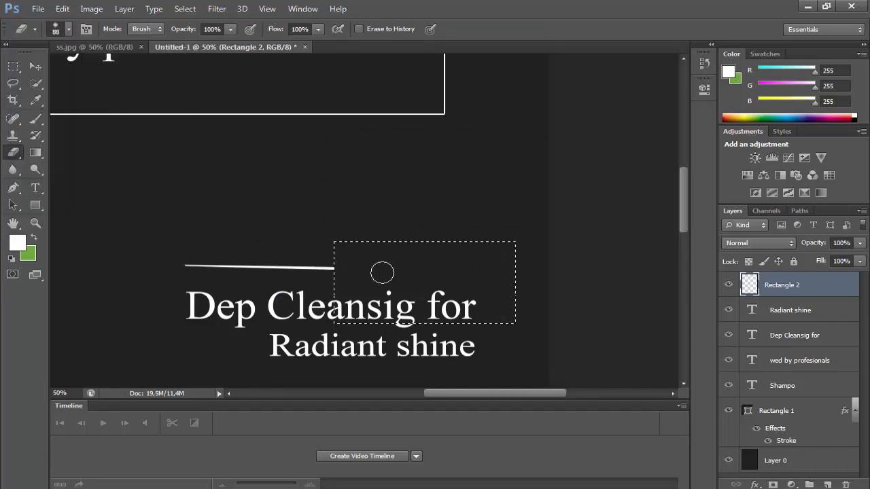
{"action": "left_click", "coordinate": [185, 8]}
{"action": "left_click", "coordinate": [194, 34]}
Duplicate the remaining half-line's layer, Rectangle 2, keeping the default copy name.
{"action": "left_click", "coordinate": [35, 66]}
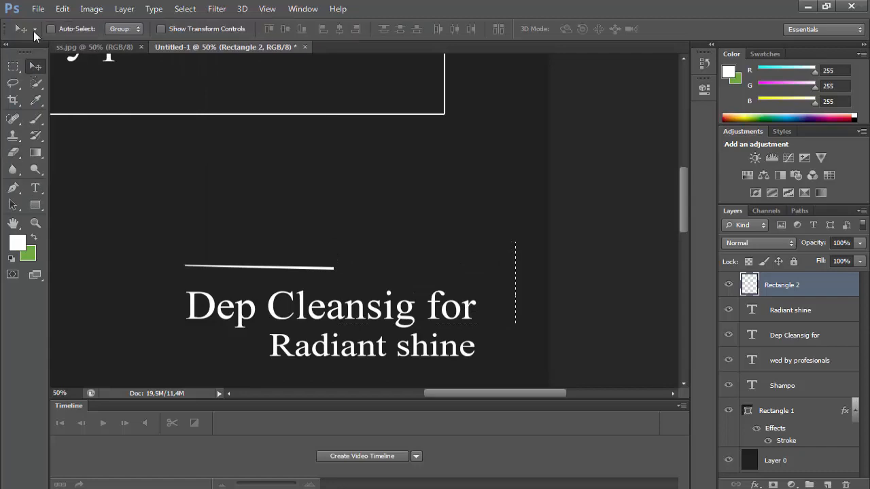
{"action": "left_click", "coordinate": [38, 8]}
{"action": "right_click", "coordinate": [808, 288]}
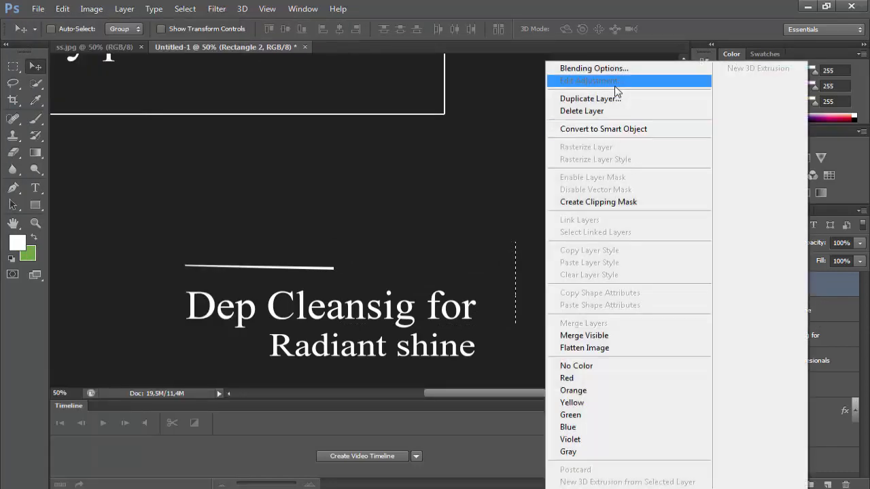
{"action": "left_click", "coordinate": [598, 99]}
{"action": "left_click", "coordinate": [553, 152]}
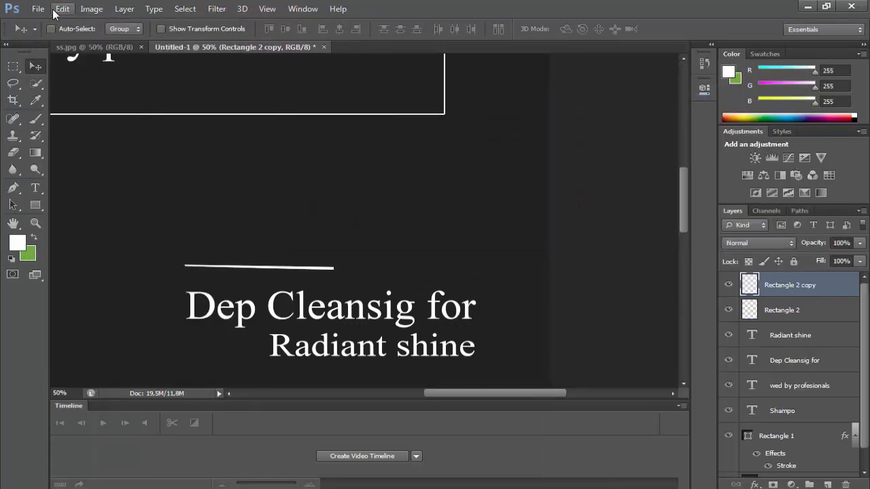
Reverse the copied half-line to form the missing right half, tilting it about 0.92° to meet the left half.
{"action": "left_click", "coordinate": [62, 8]}
{"action": "left_click", "coordinate": [170, 247]}
{"action": "left_click_drag", "start_coordinate": [375, 236], "coordinate": [358, 343]}
{"action": "key", "text": "Return"}
{"action": "left_click", "coordinate": [62, 8]}
{"action": "left_click", "coordinate": [102, 246]}
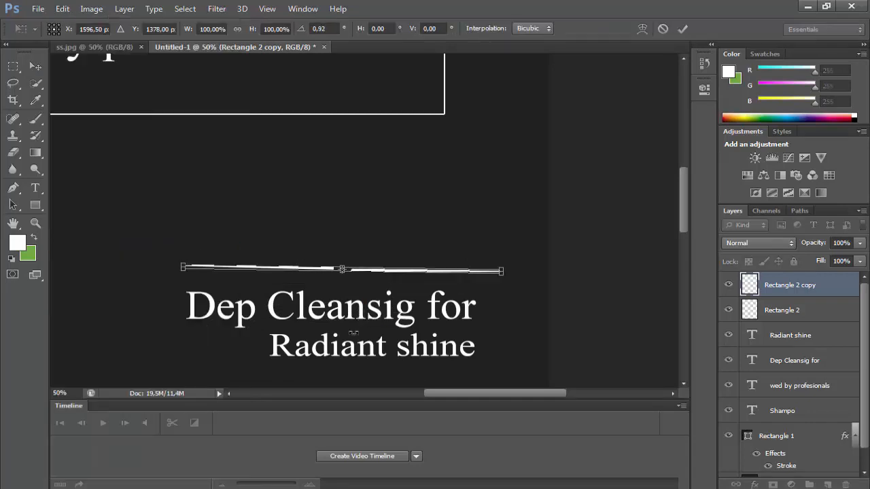
{"action": "key", "text": "Return"}
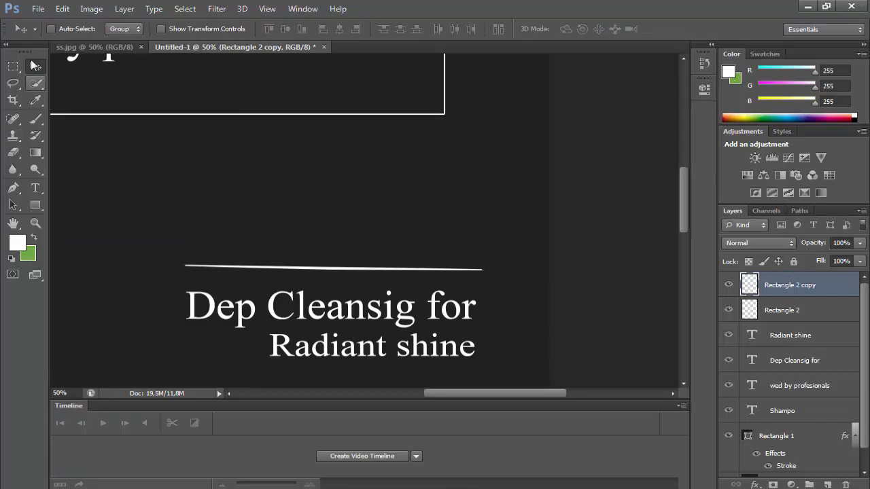
Merge the Rectangle 2 and Rectangle 2 copy layers into a single line layer.
{"action": "left_click", "coordinate": [787, 310], "text": "shift"}
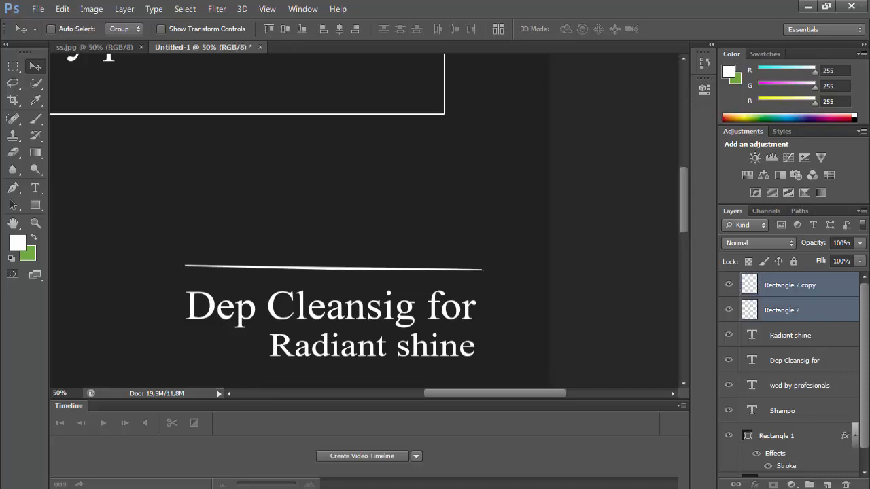
{"action": "left_click", "coordinate": [125, 8]}
{"action": "mouse_move", "coordinate": [89, 9]}
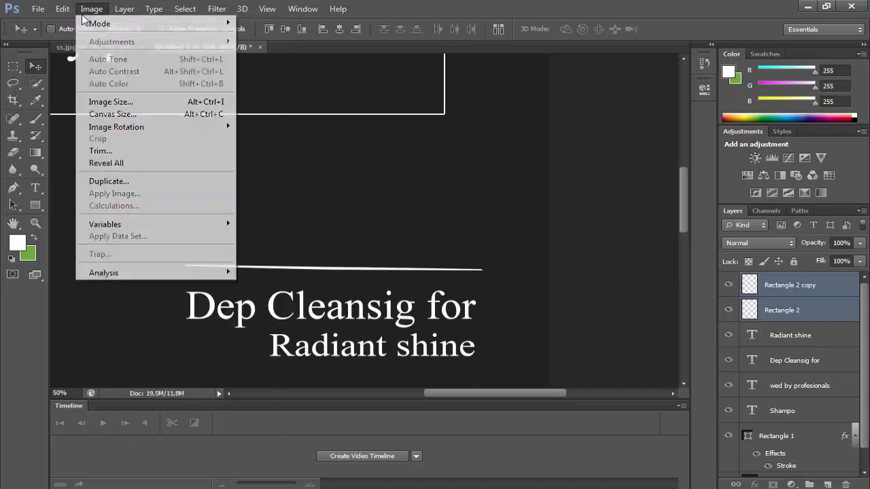
{"action": "mouse_move", "coordinate": [124, 8]}
{"action": "left_click", "coordinate": [136, 404]}
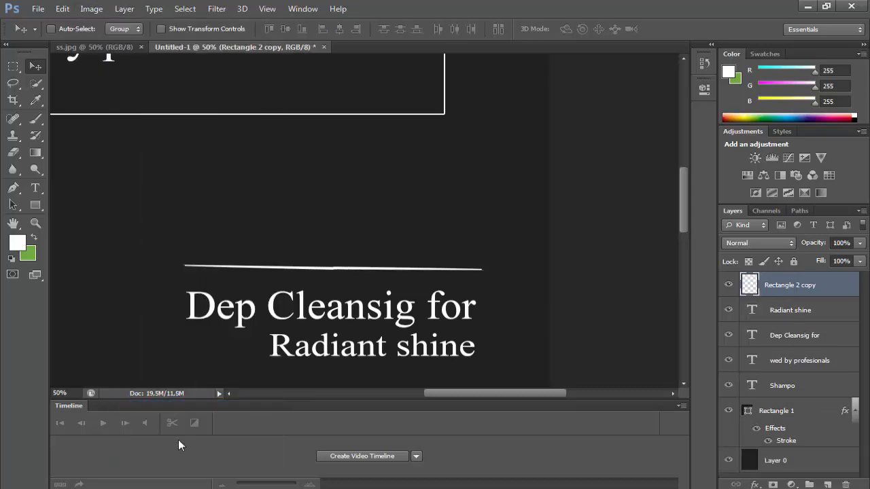
Duplicate the merged line layer, keeping the default copy name, and place the copy below the "Radiant shine" text.
{"action": "right_click", "coordinate": [802, 293]}
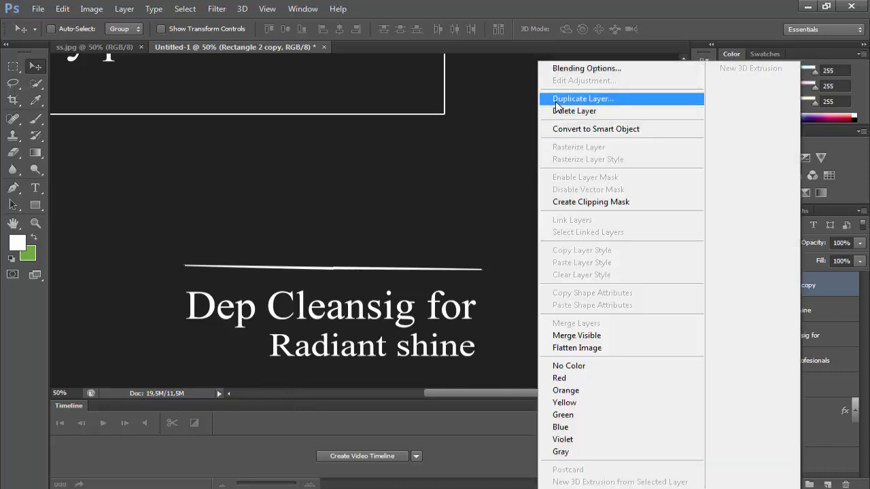
{"action": "left_click", "coordinate": [582, 95]}
{"action": "left_click", "coordinate": [551, 154]}
{"action": "left_click_drag", "start_coordinate": [428, 248], "coordinate": [441, 328]}
{"action": "scroll", "coordinate": [441, 328], "scroll_direction": "down", "scroll_amount": 3}
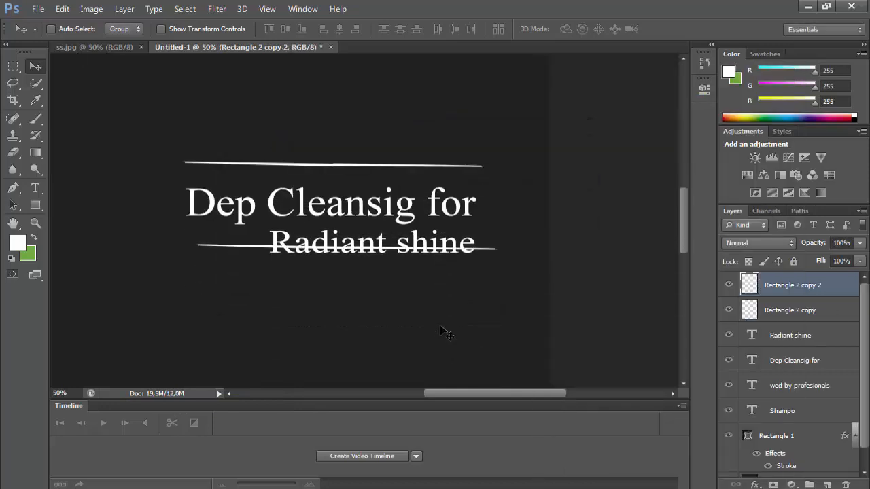
{"action": "left_click_drag", "start_coordinate": [440, 231], "coordinate": [440, 275]}
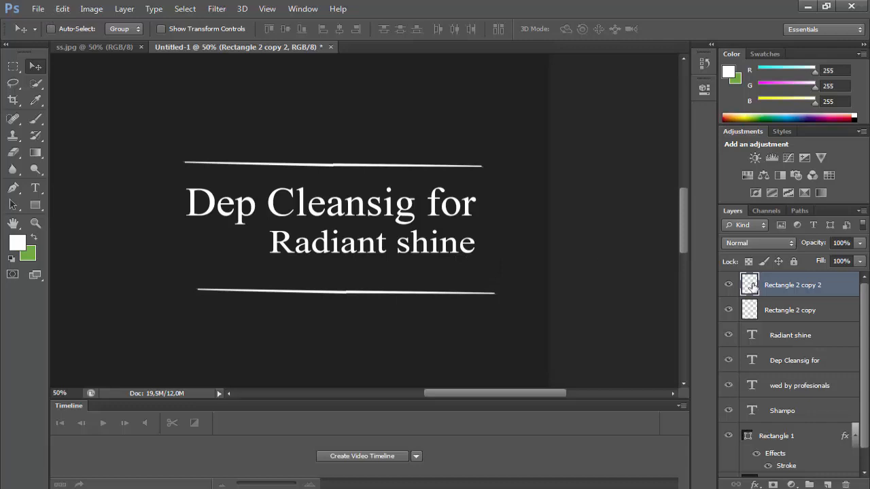
Nudge the lower line copy left and slightly up to align it beneath the upper line.
{"action": "left_click", "coordinate": [771, 310]}
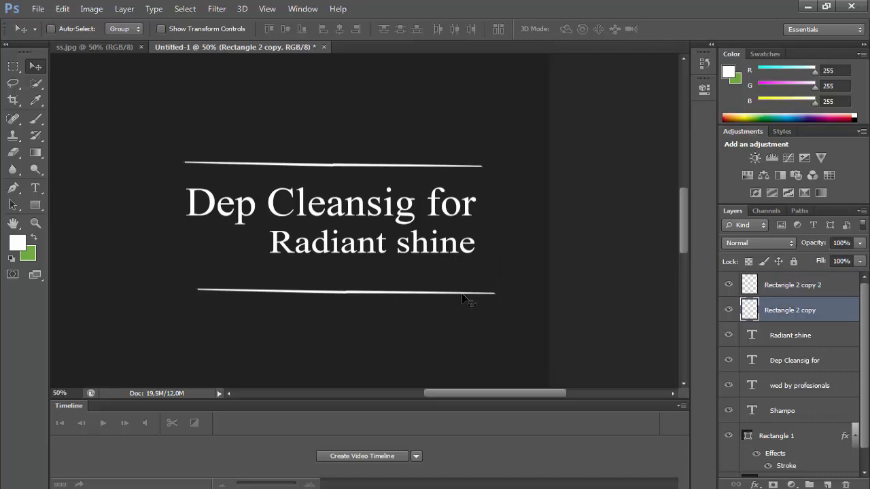
{"action": "left_click", "coordinate": [779, 293]}
{"action": "key", "text": "Left"}
{"action": "key", "text": "Left"}
{"action": "key", "text": "Left"}
{"action": "key", "text": "Left"}
{"action": "key", "text": "Left"}
{"action": "key", "text": "Left"}
{"action": "key", "text": "Left"}
{"action": "key", "text": "Left"}
{"action": "key", "text": "Left"}
{"action": "key", "text": "Left"}
{"action": "key", "text": "Left"}
{"action": "key", "text": "Left"}
{"action": "key", "text": "Left"}
{"action": "key", "text": "Left"}
{"action": "key", "text": "Left"}
{"action": "key", "text": "Left"}
{"action": "key", "text": "Left"}
{"action": "key", "text": "Left"}
{"action": "key", "text": "Left"}
{"action": "key", "text": "Left"}
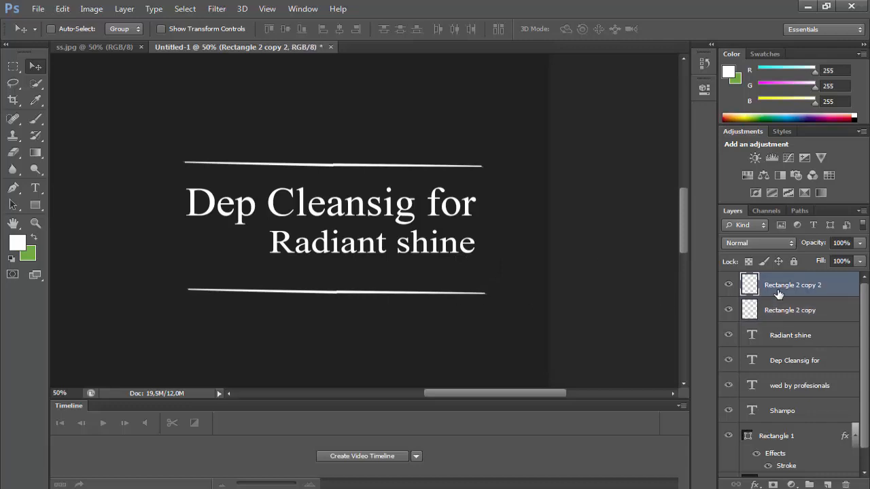
{"action": "key", "text": "Up"}
{"action": "key", "text": "Up"}
{"action": "key", "text": "Up"}
{"action": "key", "text": "Up"}
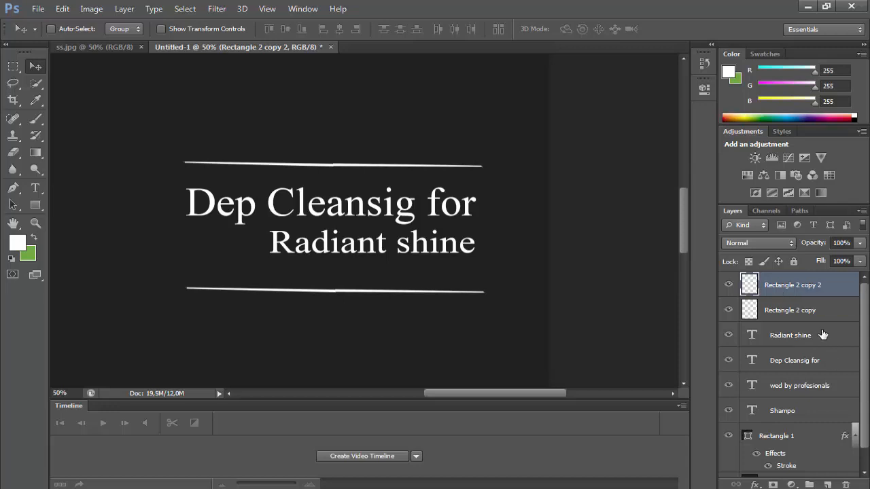
Transform both line layers together, shrinking them and rotating them level so they frame the slogan above and below.
{"action": "left_click", "coordinate": [813, 310]}
{"action": "left_click", "coordinate": [810, 288], "text": "ctrl"}
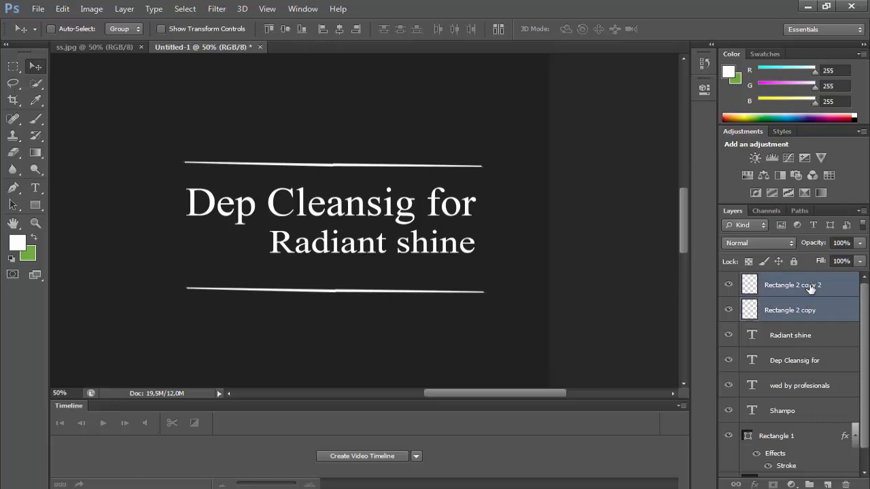
{"action": "left_click", "coordinate": [61, 7]}
{"action": "left_click", "coordinate": [227, 196]}
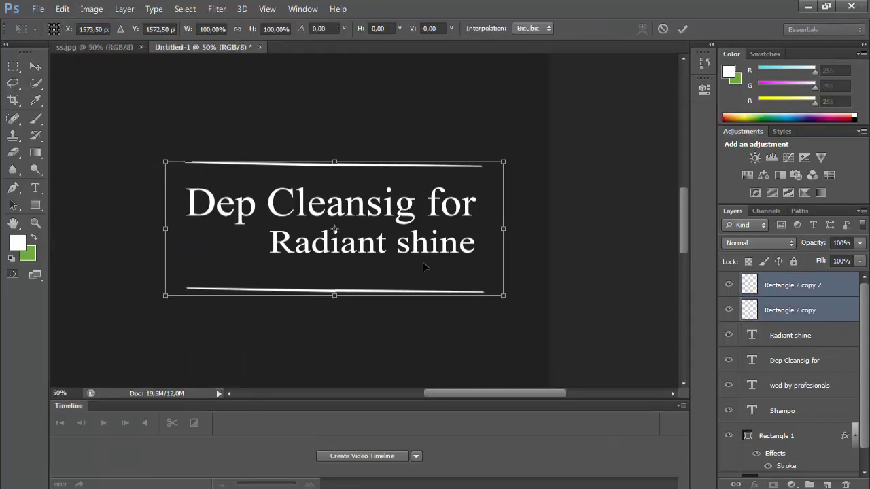
{"action": "left_click_drag", "start_coordinate": [505, 298], "coordinate": [387, 241]}
{"action": "left_click_drag", "start_coordinate": [352, 218], "coordinate": [420, 228]}
{"action": "left_click_drag", "start_coordinate": [345, 252], "coordinate": [345, 289]}
{"action": "left_click_drag", "start_coordinate": [527, 281], "coordinate": [528, 278]}
{"action": "left_click_drag", "start_coordinate": [431, 261], "coordinate": [431, 255]}
{"action": "key", "text": "Return"}
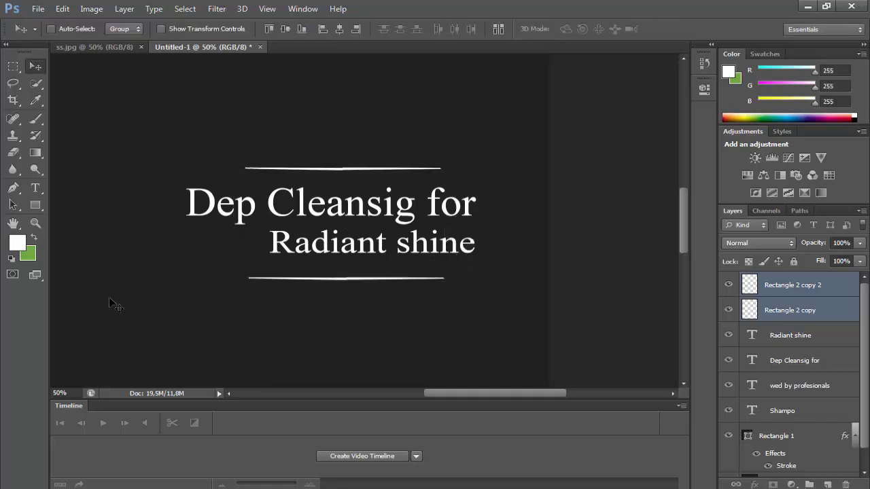
Group the two line layers with the "Dep Cleansig for" and "Radiant shine" texts and move the group up toward the heading box.
{"action": "key", "text": "z"}
{"action": "left_click", "coordinate": [236, 137], "text": "alt"}
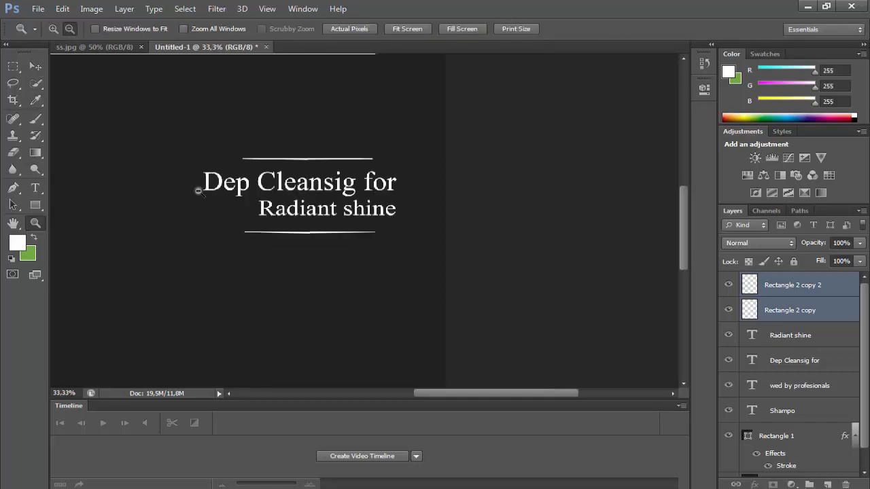
{"action": "left_click", "coordinate": [194, 184], "text": "alt"}
{"action": "scroll", "coordinate": [172, 272], "scroll_direction": "up", "scroll_amount": 2}
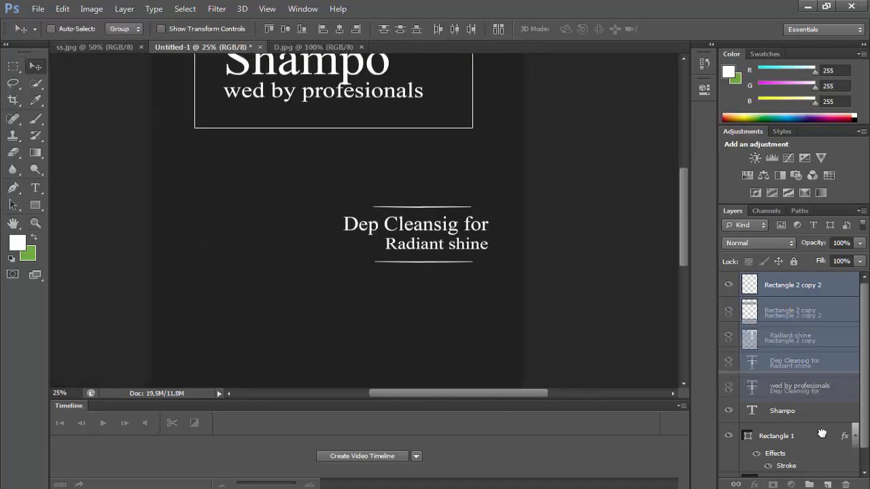
{"action": "left_click", "coordinate": [808, 484]}
{"action": "left_click_drag", "start_coordinate": [488, 246], "coordinate": [490, 205]}
{"action": "scroll", "coordinate": [489, 205], "scroll_direction": "down", "scroll_amount": 1}
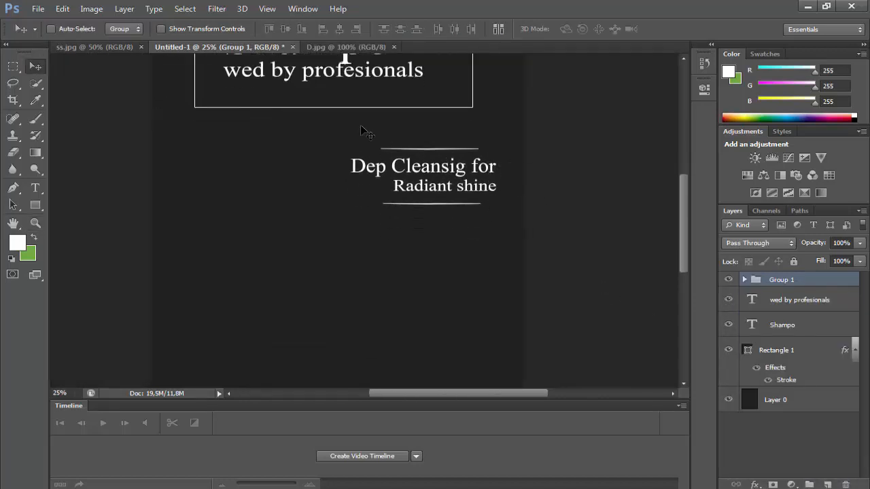
Copy the selected woman's portrait from D.jpg and paste it into Untitled-1.
{"action": "left_click", "coordinate": [344, 46]}
{"action": "left_click", "coordinate": [62, 8]}
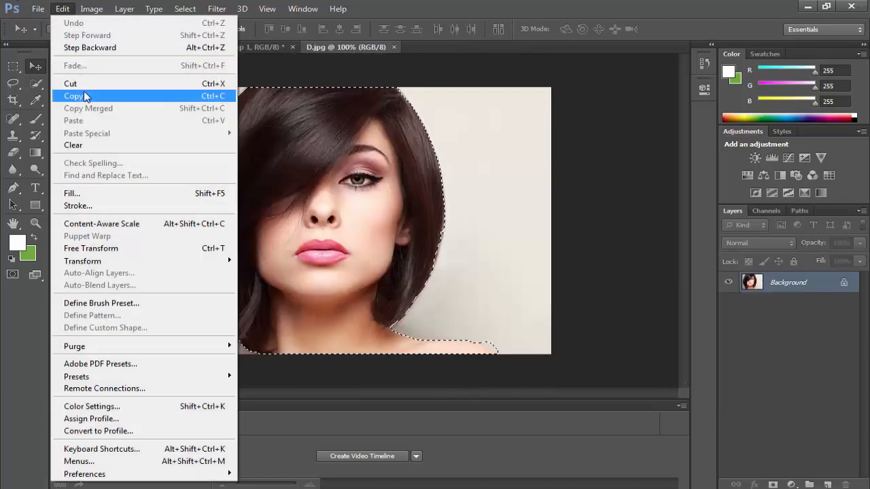
{"action": "left_click", "coordinate": [74, 96]}
{"action": "left_click", "coordinate": [189, 46]}
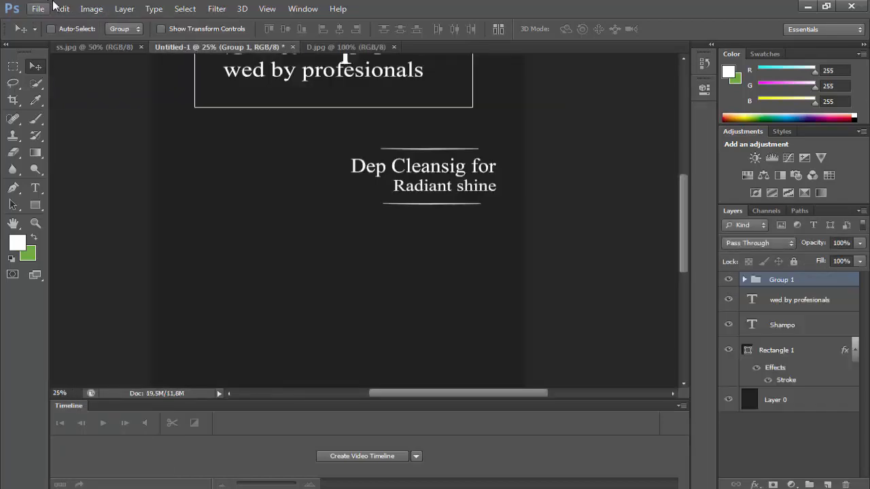
{"action": "left_click", "coordinate": [62, 8]}
{"action": "left_click", "coordinate": [74, 116]}
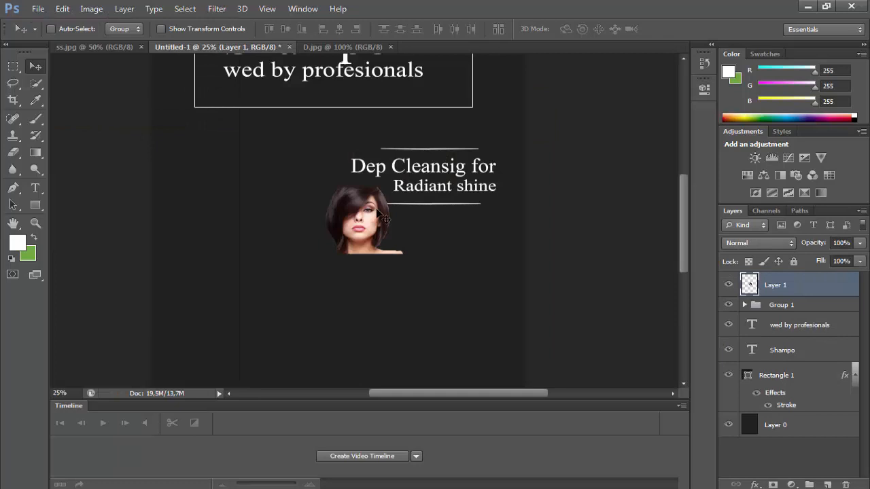
Enlarge the pasted portrait with Free Transform and position it to the left of the slogan, under the heading box.
{"action": "left_click", "coordinate": [60, 9]}
{"action": "left_click", "coordinate": [155, 249]}
{"action": "left_click_drag", "start_coordinate": [402, 254], "coordinate": [520, 367]}
{"action": "left_click_drag", "start_coordinate": [454, 340], "coordinate": [342, 334]}
{"action": "scroll", "coordinate": [442, 236], "scroll_direction": "down", "scroll_amount": 6}
{"action": "scroll", "coordinate": [443, 236], "scroll_direction": "up", "scroll_amount": 4}
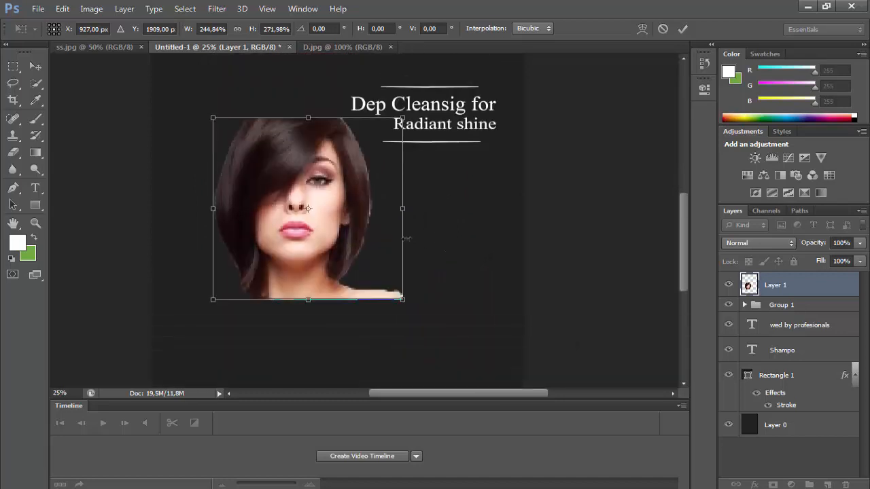
{"action": "left_click_drag", "start_coordinate": [404, 210], "coordinate": [394, 209]}
{"action": "left_click_drag", "start_coordinate": [391, 301], "coordinate": [434, 327]}
{"action": "key", "text": "Return"}
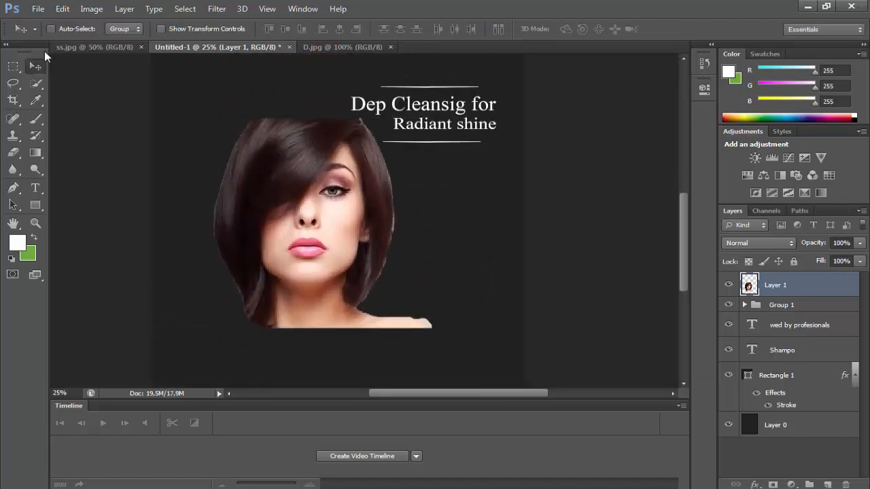
{"action": "left_click_drag", "start_coordinate": [367, 171], "coordinate": [332, 132]}
{"action": "scroll", "coordinate": [333, 131], "scroll_direction": "up", "scroll_amount": 2}
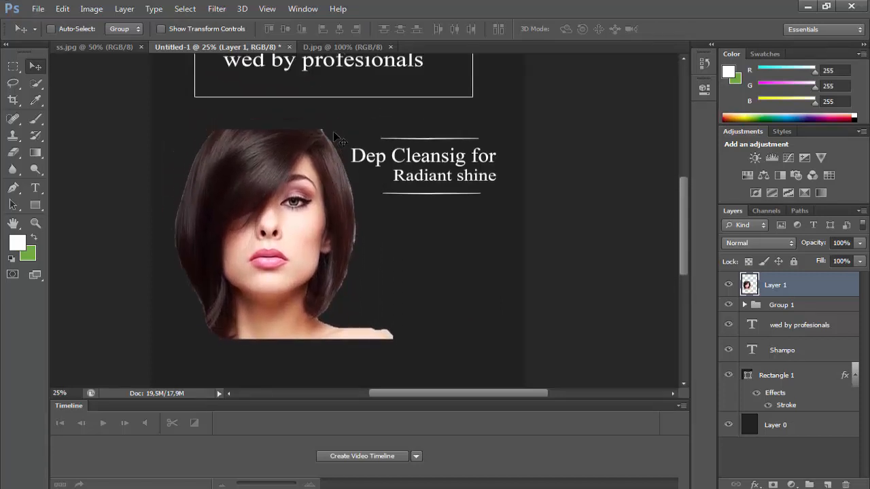
{"action": "left_click", "coordinate": [826, 484]}
{"action": "left_click_drag", "start_coordinate": [809, 286], "coordinate": [803, 329]}
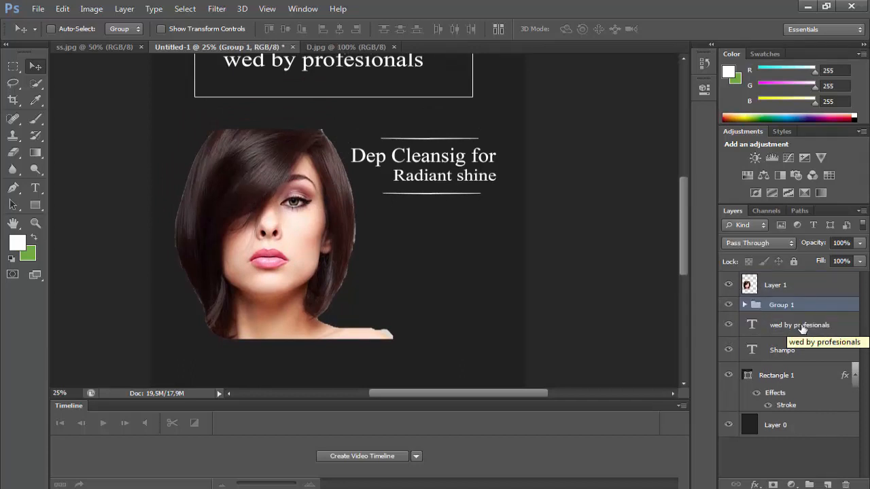
{"action": "left_click", "coordinate": [787, 294]}
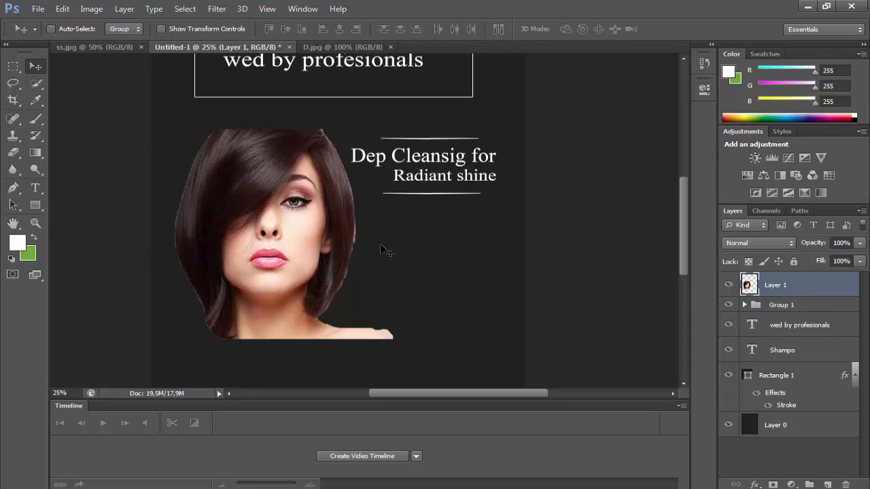
Paint a green area around the portrait on a new layer with a soft 453 px brush, and move that layer beneath the portrait.
{"action": "left_click", "coordinate": [827, 483]}
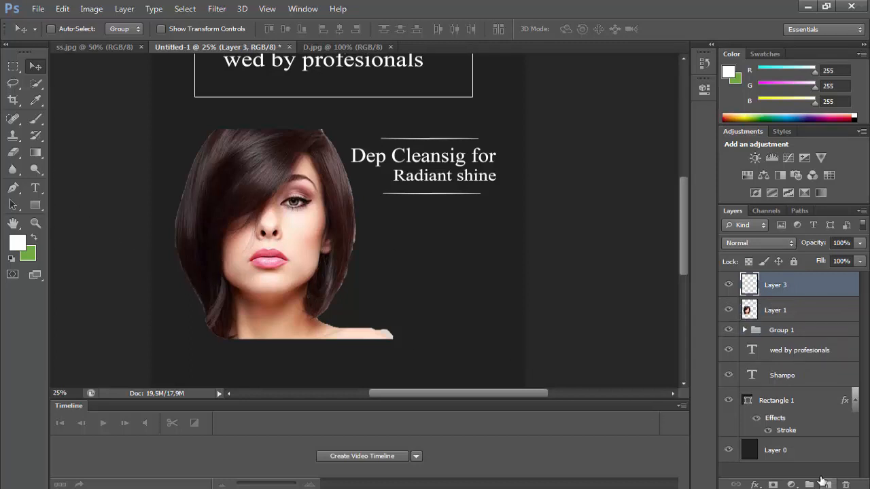
{"action": "left_click", "coordinate": [35, 118]}
{"action": "left_click", "coordinate": [34, 237]}
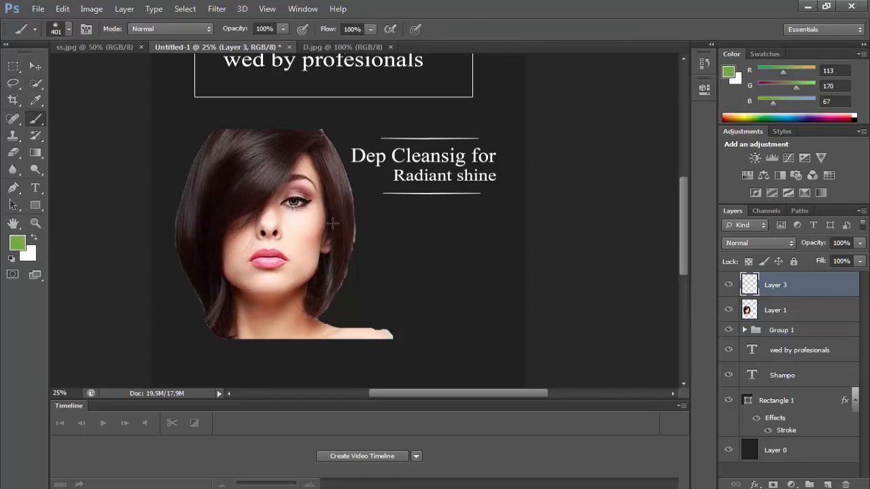
{"action": "left_click", "coordinate": [60, 28]}
{"action": "left_click_drag", "start_coordinate": [136, 73], "coordinate": [136, 72]}
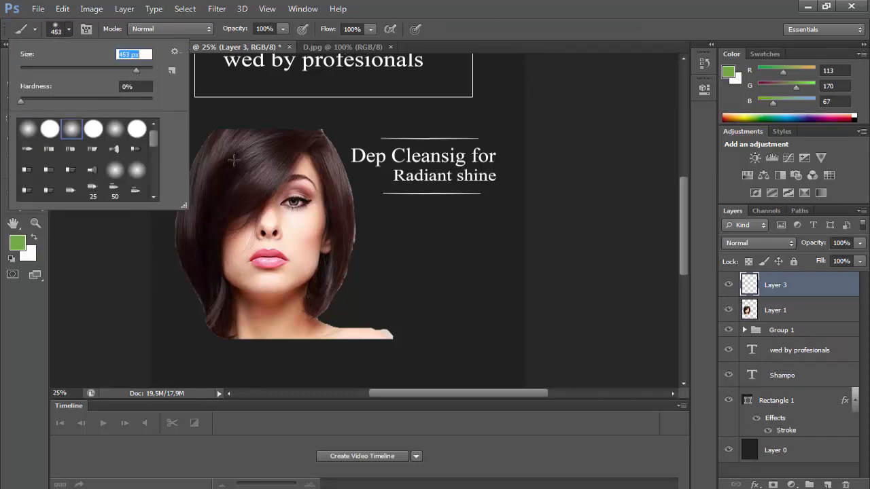
{"action": "left_click", "coordinate": [332, 212]}
{"action": "left_click", "coordinate": [334, 214]}
{"action": "mouse_move", "coordinate": [327, 204]}
{"action": "left_mouse_down"}
{"action": "mouse_move", "coordinate": [314, 128]}
{"action": "mouse_move", "coordinate": [267, 123]}
{"action": "mouse_move", "coordinate": [215, 155]}
{"action": "mouse_move", "coordinate": [190, 228]}
{"action": "mouse_move", "coordinate": [226, 329]}
{"action": "mouse_move", "coordinate": [254, 349]}
{"action": "mouse_move", "coordinate": [377, 358]}
{"action": "mouse_move", "coordinate": [364, 248]}
{"action": "mouse_move", "coordinate": [342, 240]}
{"action": "mouse_move", "coordinate": [331, 296]}
{"action": "mouse_move", "coordinate": [271, 147]}
{"action": "mouse_move", "coordinate": [262, 306]}
{"action": "mouse_move", "coordinate": [253, 191]}
{"action": "mouse_move", "coordinate": [310, 242]}
{"action": "mouse_move", "coordinate": [326, 316]}
{"action": "left_mouse_up"}
{"action": "left_click_drag", "start_coordinate": [788, 286], "coordinate": [794, 312]}
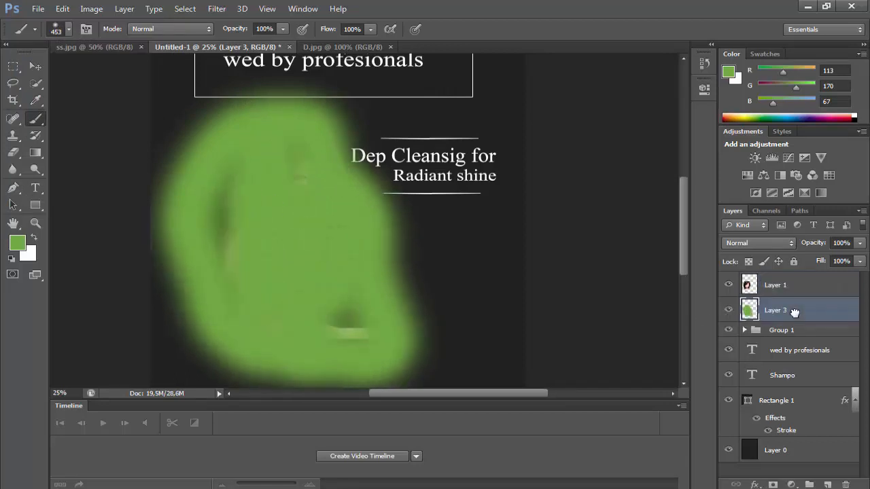
Try different blend modes on the green paint layer and settle on Exclusion.
{"action": "left_click", "coordinate": [34, 67]}
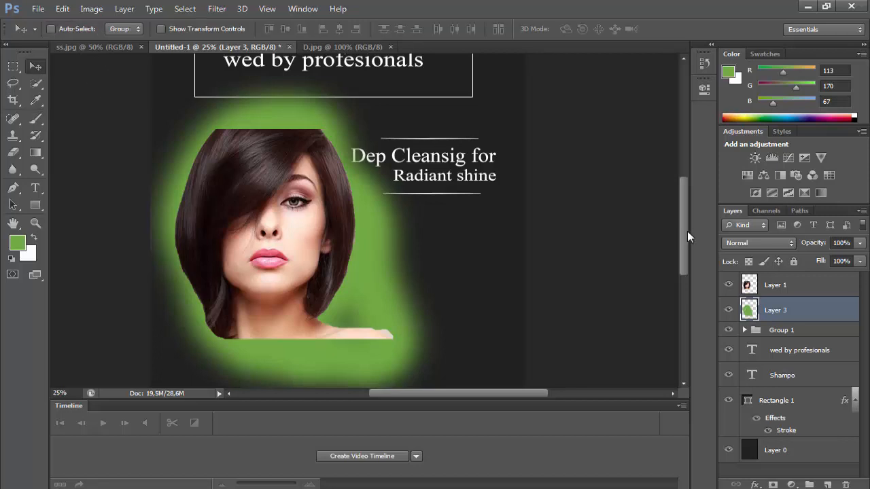
{"action": "left_click", "coordinate": [755, 243]}
{"action": "left_click", "coordinate": [725, 19]}
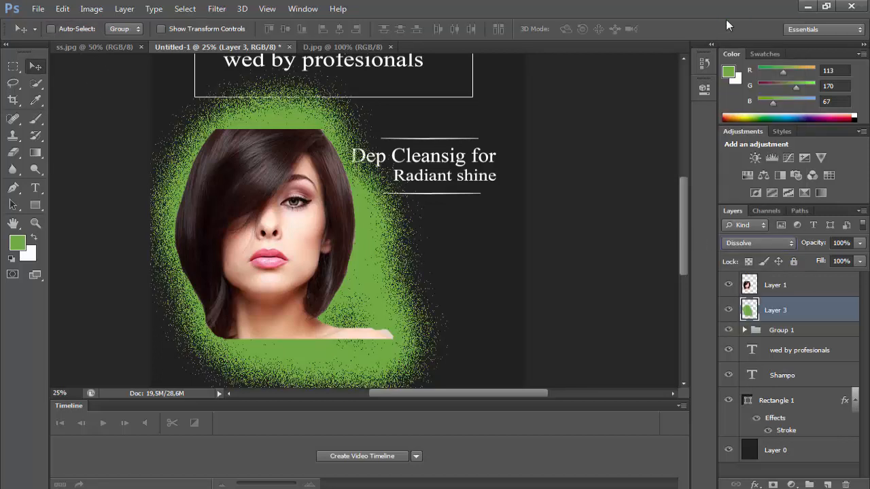
{"action": "key", "text": "shift+plus"}
{"action": "key", "text": "shift+plus"}
{"action": "key", "text": "shift+plus"}
{"action": "key", "text": "shift+plus"}
{"action": "key", "text": "shift+plus"}
{"action": "key", "text": "shift+plus"}
{"action": "key", "text": "shift+plus"}
{"action": "key", "text": "shift+plus"}
{"action": "key", "text": "shift+plus"}
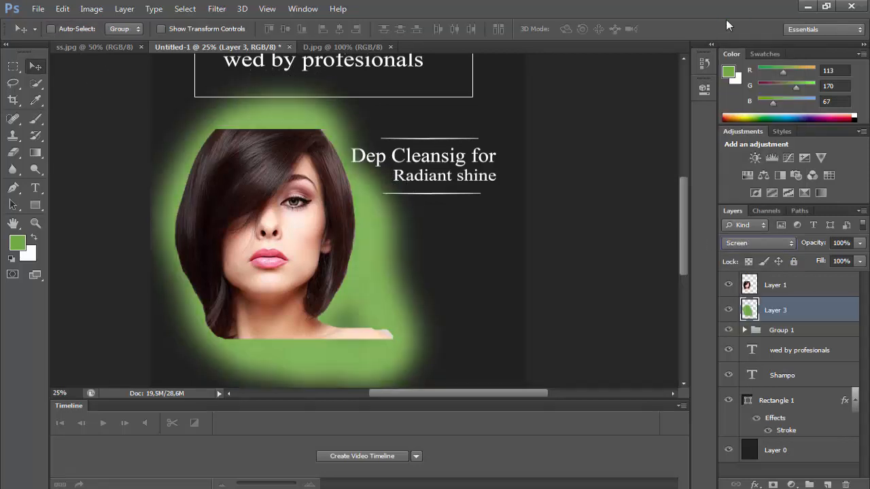
{"action": "key", "text": "shift+plus"}
{"action": "key", "text": "shift+plus"}
{"action": "key", "text": "shift+plus"}
{"action": "key", "text": "shift+plus"}
{"action": "key", "text": "shift+plus"}
{"action": "key", "text": "shift+plus"}
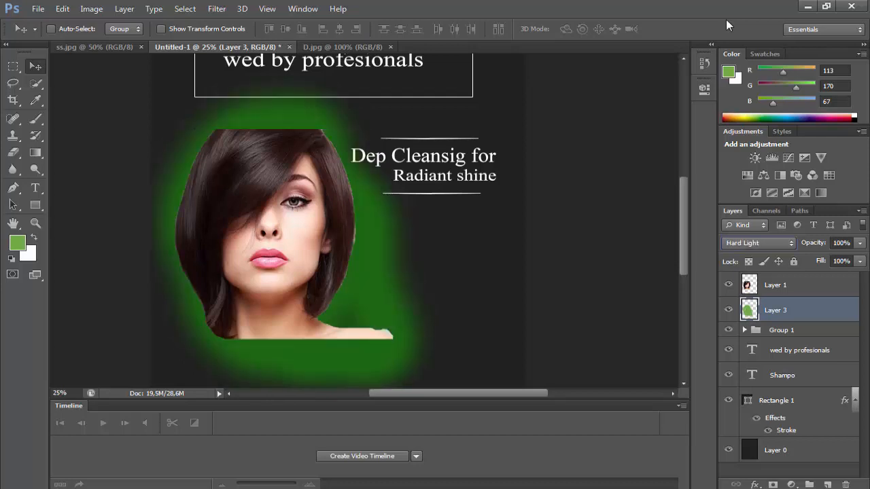
{"action": "key", "text": "shift+plus"}
{"action": "key", "text": "shift+plus"}
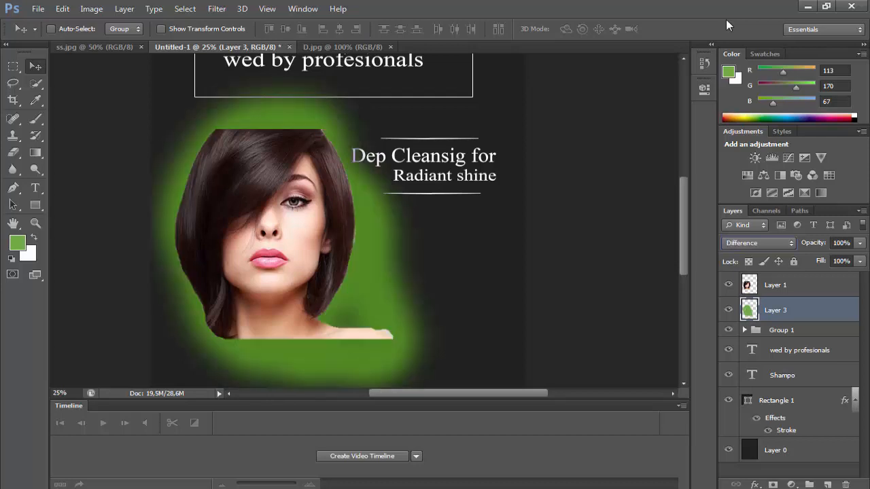
{"action": "key", "text": "shift+plus"}
{"action": "key", "text": "shift+plus"}
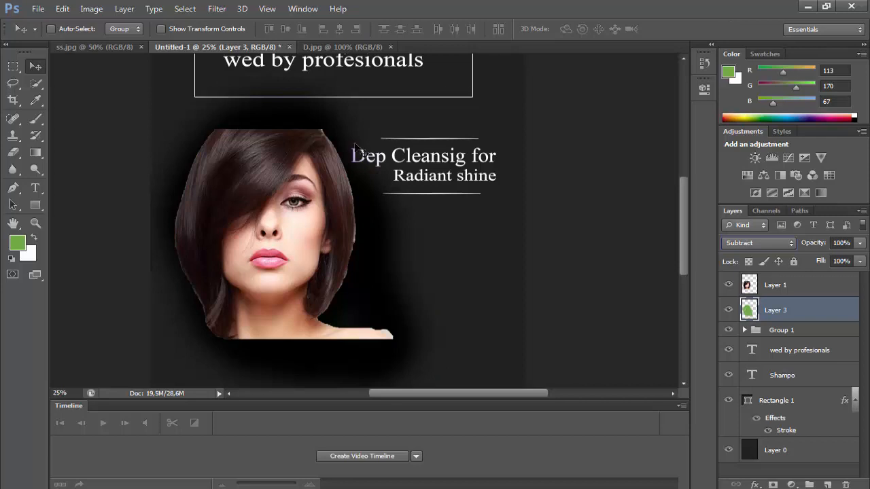
{"action": "key", "text": "shift+alt+c"}
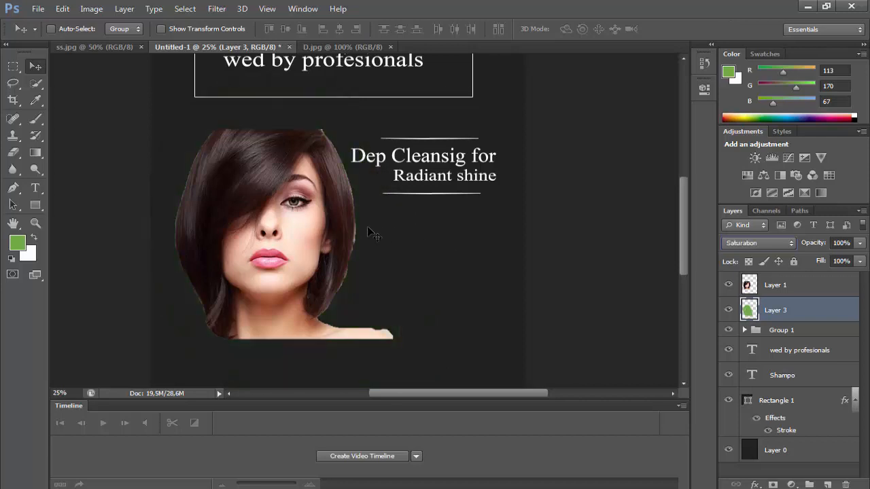
{"action": "key", "text": "shift+alt+x"}
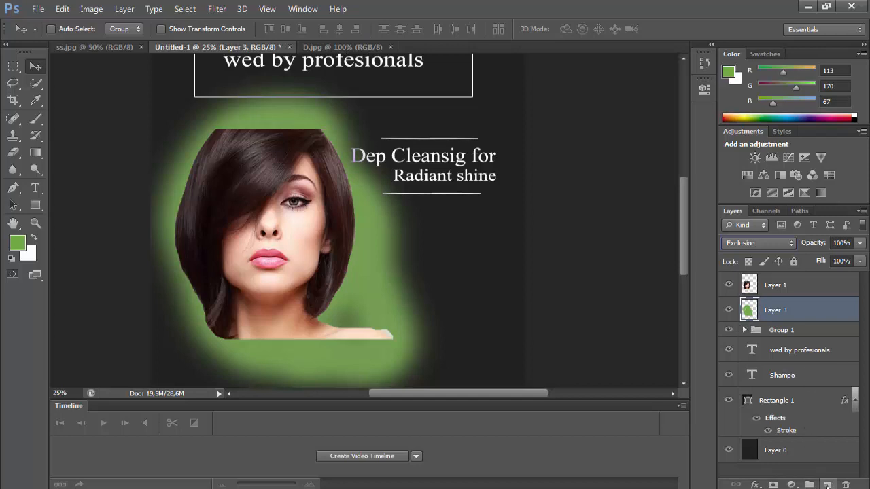
Add a new layer above the green paint layer and set the brush colour to the dark background tone #232522.
{"action": "left_click", "coordinate": [827, 484]}
{"action": "left_click", "coordinate": [36, 118]}
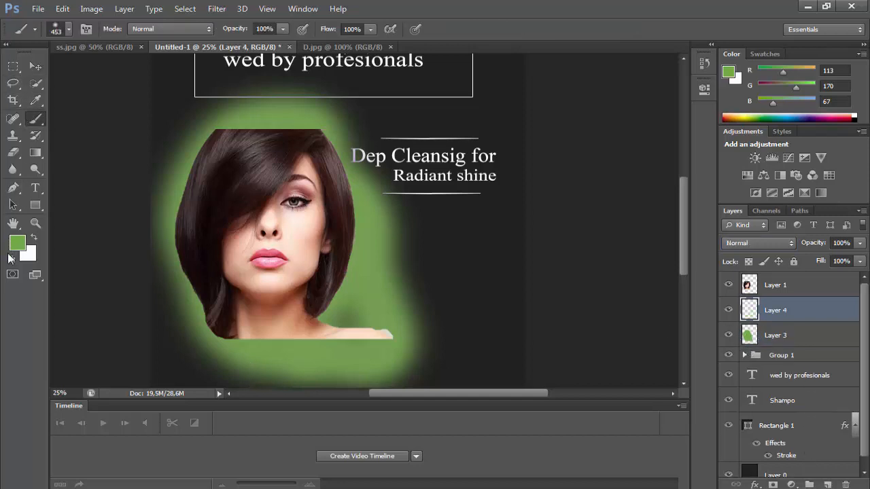
{"action": "left_click", "coordinate": [14, 246]}
{"action": "left_click", "coordinate": [417, 235]}
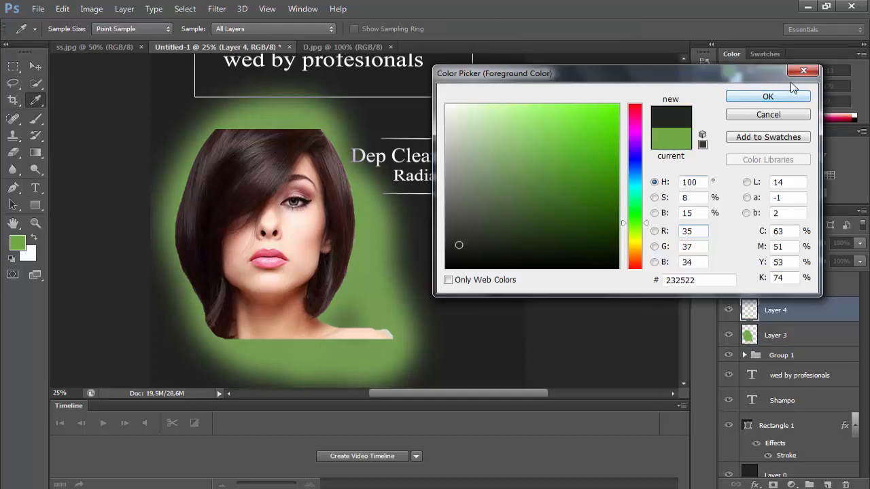
{"action": "key", "text": "Return"}
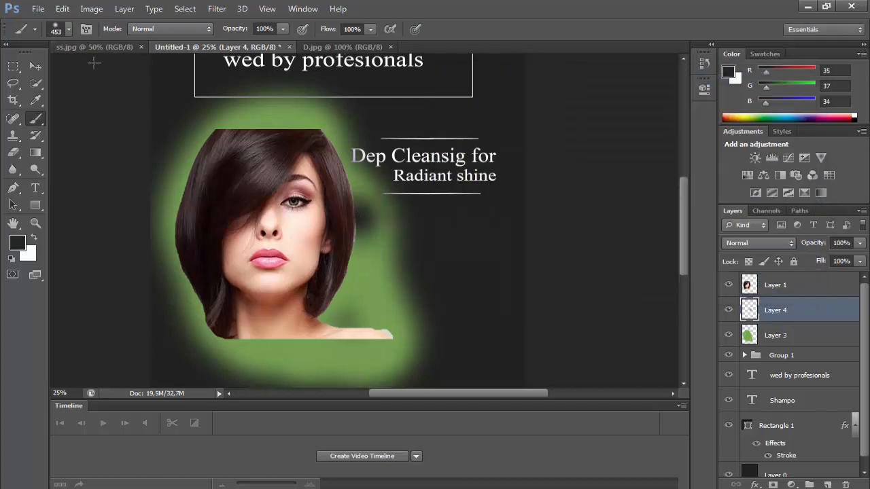
Paint the dark tone over the green glow around the portrait on the new layer with a soft 1521 px brush.
{"action": "left_click", "coordinate": [68, 30]}
{"action": "left_click_drag", "start_coordinate": [140, 72], "coordinate": [142, 65]}
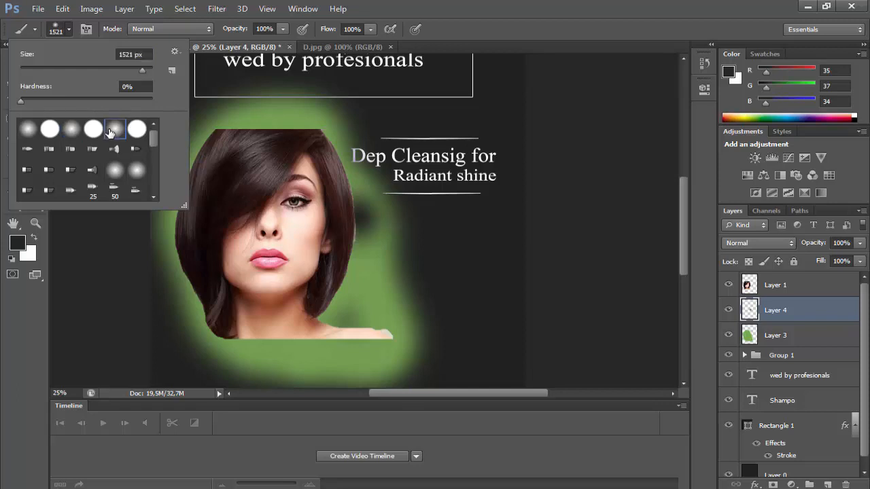
{"action": "key", "text": "Return"}
{"action": "left_click", "coordinate": [357, 272]}
{"action": "left_click", "coordinate": [347, 312]}
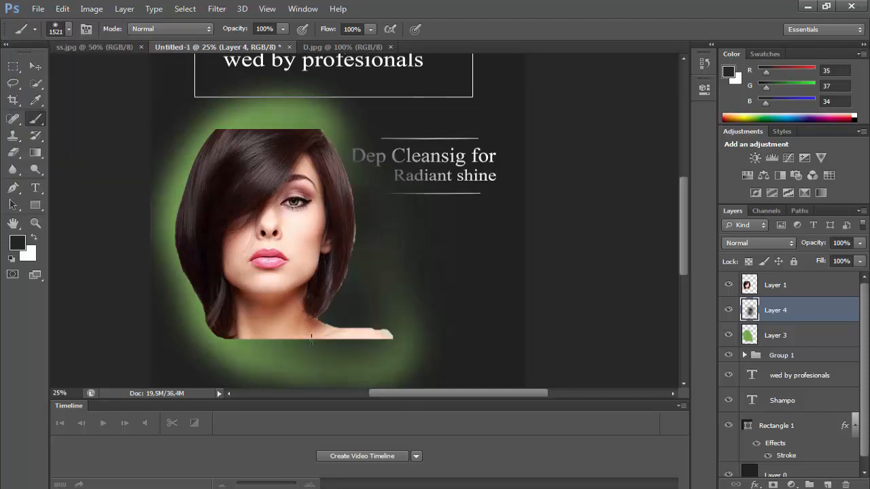
{"action": "left_click", "coordinate": [313, 341]}
{"action": "left_click", "coordinate": [334, 331]}
{"action": "left_click", "coordinate": [186, 304]}
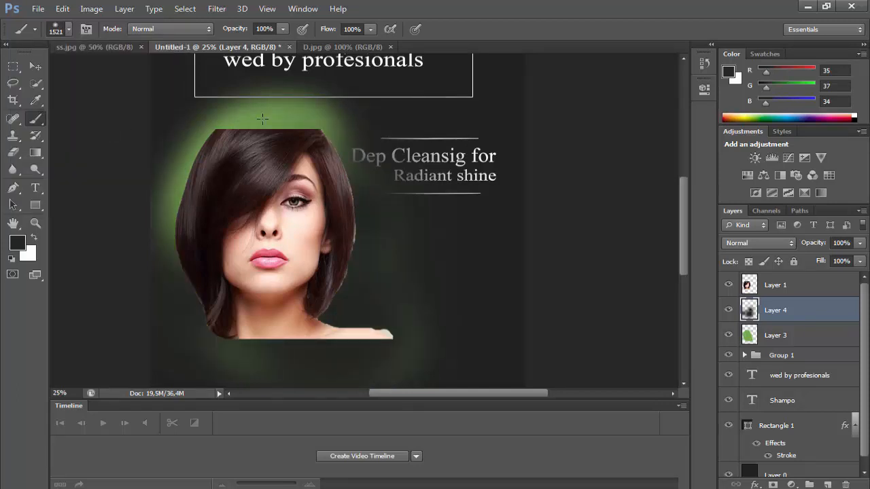
{"action": "left_click", "coordinate": [263, 119]}
{"action": "left_click", "coordinate": [360, 136]}
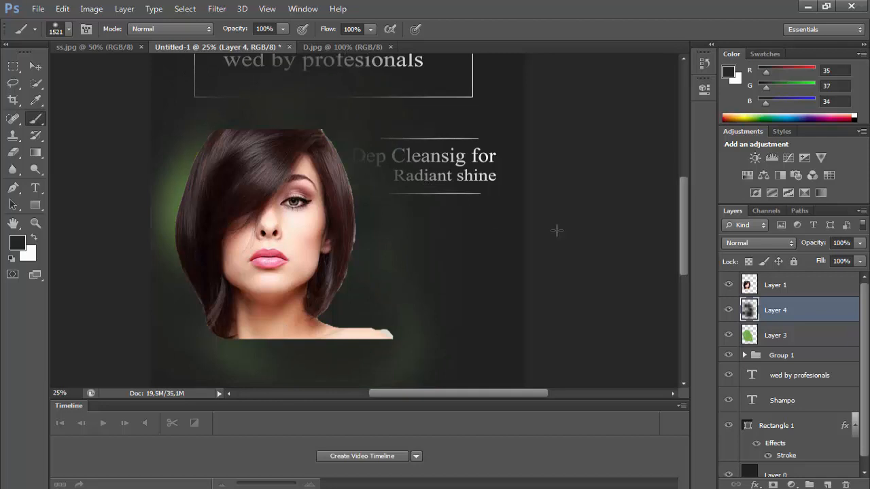
Try different blend modes on the dark paint layer and settle on Overlay.
{"action": "left_click", "coordinate": [755, 244]}
{"action": "left_click", "coordinate": [759, 37]}
{"action": "key", "text": "Down"}
{"action": "key", "text": "Down"}
{"action": "key", "text": "Down"}
{"action": "key", "text": "Down"}
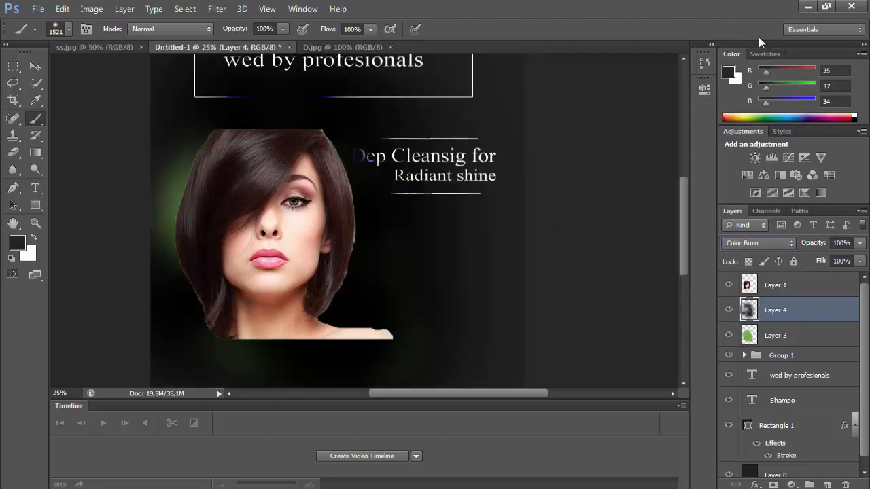
{"action": "key", "text": "Down"}
{"action": "key", "text": "Down"}
{"action": "key", "text": "Down"}
{"action": "key", "text": "Down"}
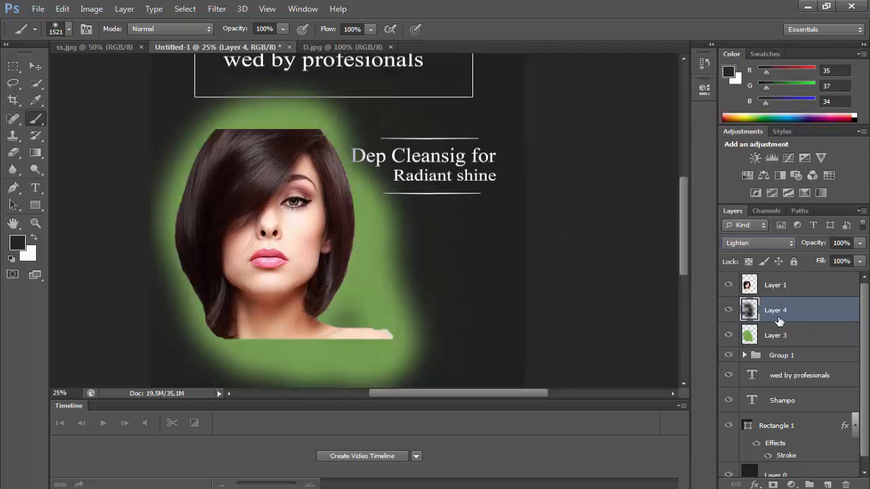
{"action": "key", "text": "Down"}
{"action": "key", "text": "Down"}
{"action": "key", "text": "Down"}
{"action": "key", "text": "Down"}
{"action": "key", "text": "Down"}
{"action": "key", "text": "Down"}
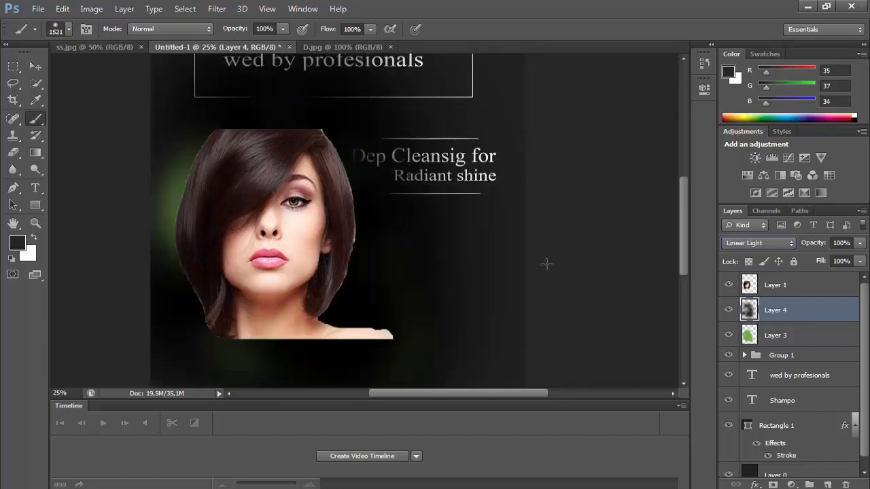
{"action": "key", "text": "Up"}
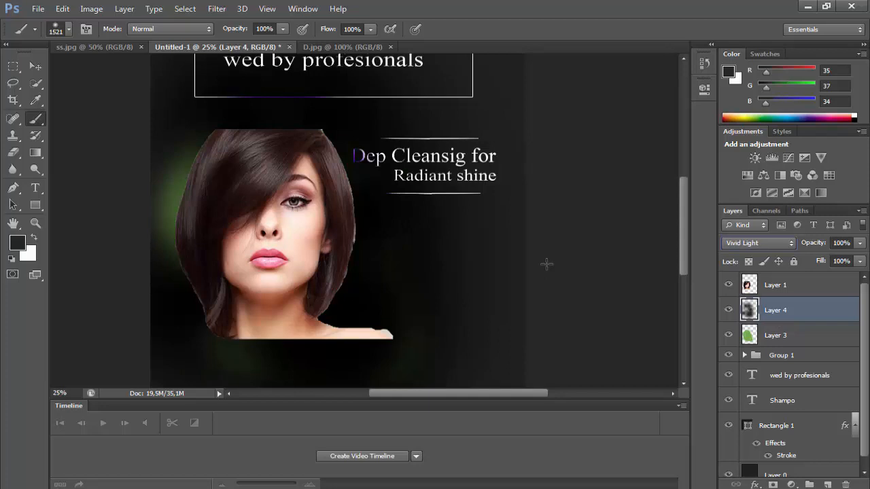
{"action": "key", "text": "Up"}
{"action": "key", "text": "Up"}
{"action": "key", "text": "Up"}
{"action": "key", "text": "Up"}
{"action": "key", "text": "Up"}
{"action": "key", "text": "Down"}
{"action": "key", "text": "Down"}
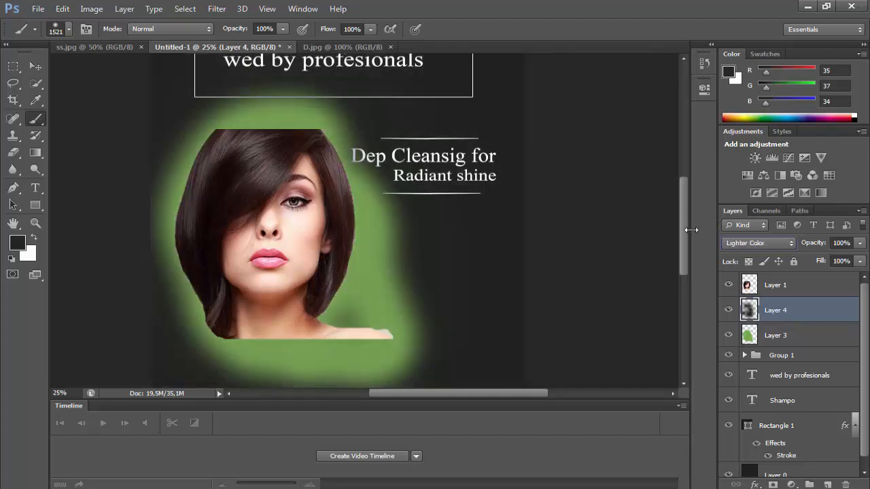
{"action": "key", "text": "v"}
{"action": "scroll", "coordinate": [192, 159], "scroll_direction": "up", "scroll_amount": 3}
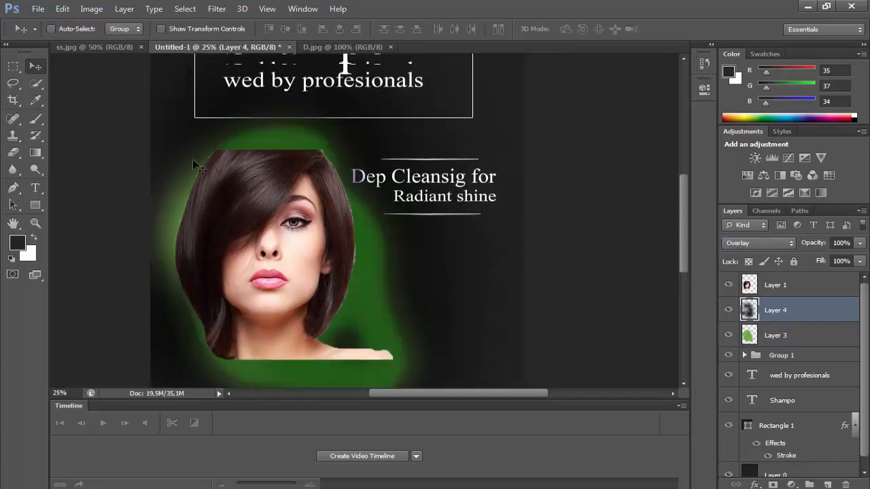
{"action": "scroll", "coordinate": [193, 159], "scroll_direction": "down", "scroll_amount": 3}
Soften the right edge of the hair on the portrait layer using a soft 104 px eraser.
{"action": "left_click", "coordinate": [749, 288]}
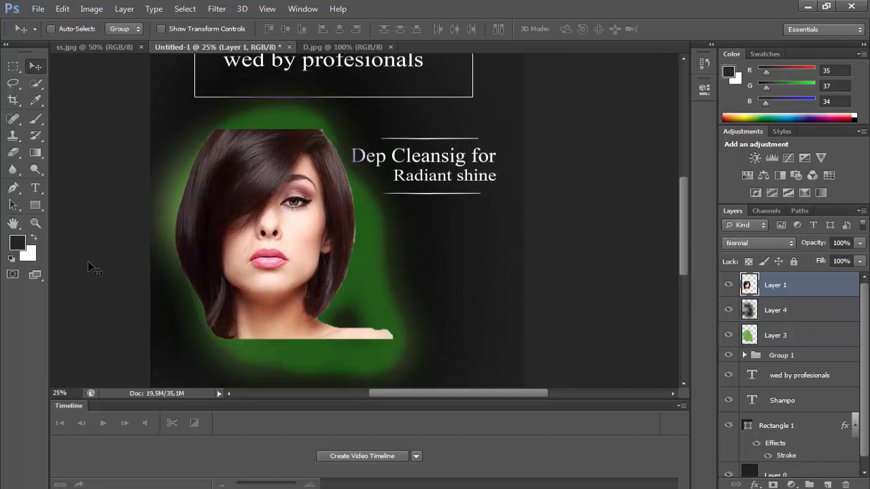
{"action": "left_click", "coordinate": [38, 224]}
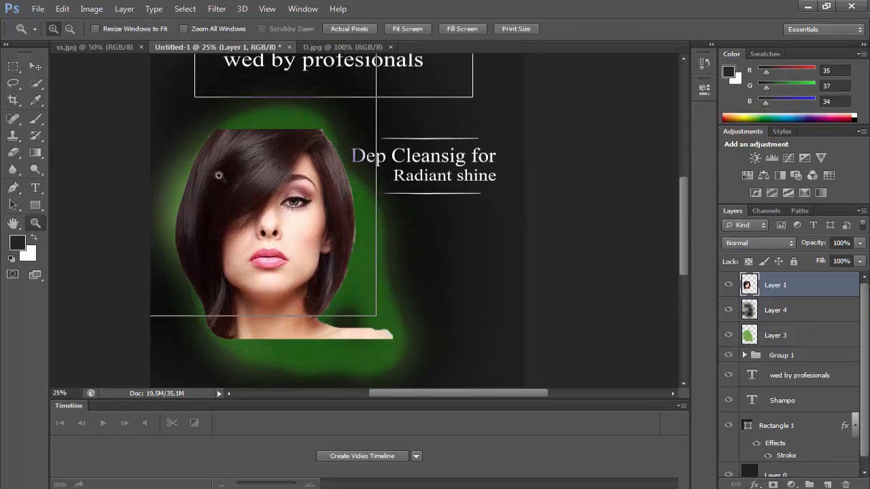
{"action": "left_click", "coordinate": [219, 171]}
{"action": "left_click", "coordinate": [384, 159]}
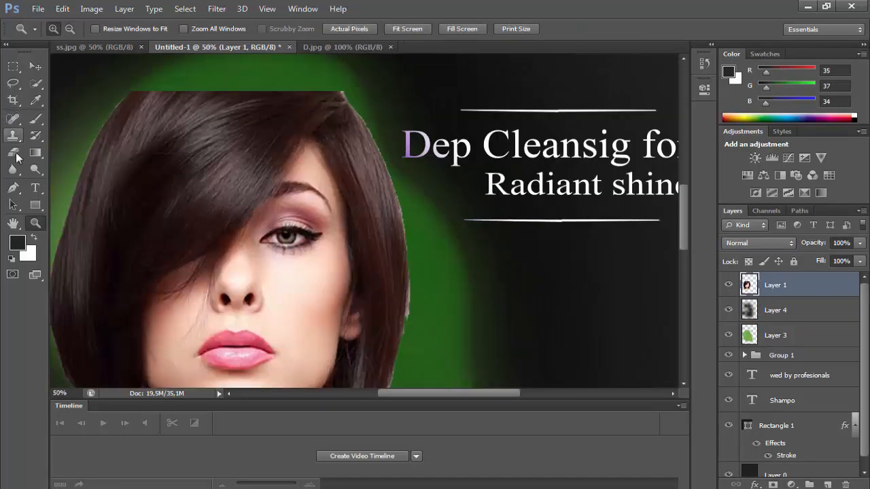
{"action": "left_click", "coordinate": [13, 153]}
{"action": "left_click", "coordinate": [56, 32]}
{"action": "left_click", "coordinate": [57, 129]}
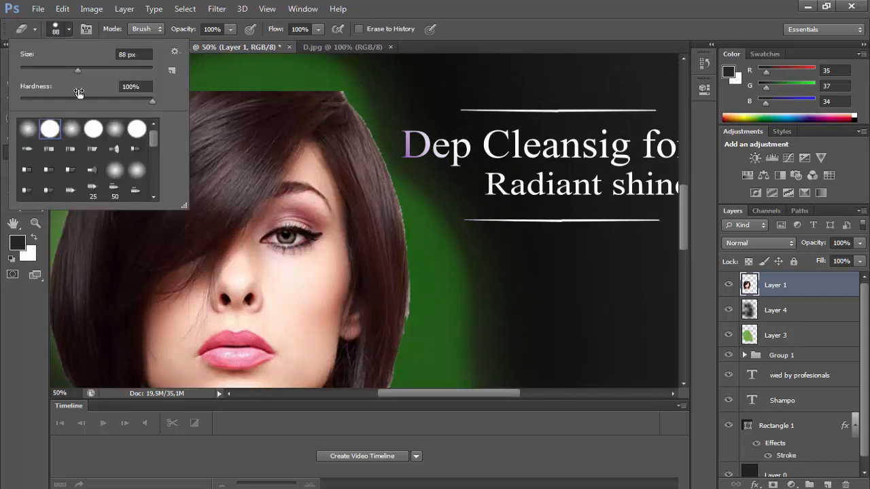
{"action": "left_click", "coordinate": [71, 130]}
{"action": "left_click_drag", "start_coordinate": [78, 70], "coordinate": [87, 71]}
{"action": "left_click", "coordinate": [347, 85]}
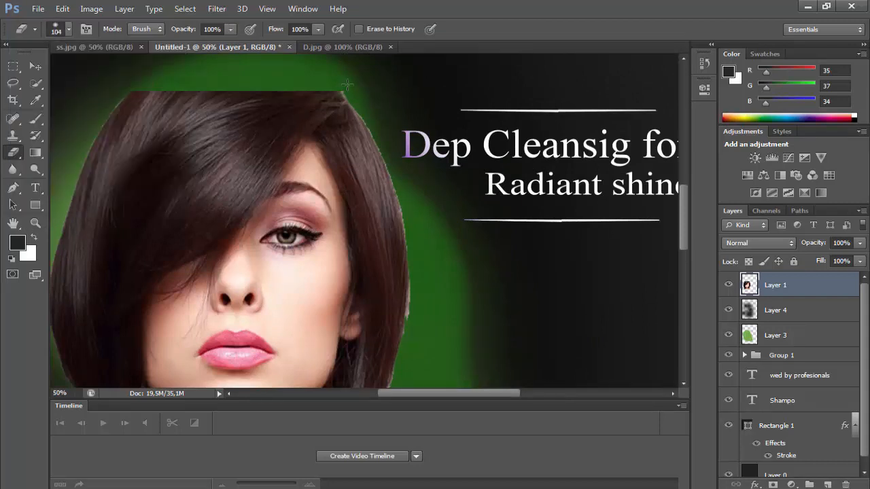
{"action": "mouse_move", "coordinate": [371, 127]}
{"action": "left_mouse_down"}
{"action": "mouse_move", "coordinate": [414, 252]}
{"action": "mouse_move", "coordinate": [407, 378]}
{"action": "left_mouse_up"}
Erase the rough cutout edges along the lower right hair, the shoulder and the bottom of the neck.
{"action": "scroll", "coordinate": [433, 315], "scroll_direction": "down", "scroll_amount": 4}
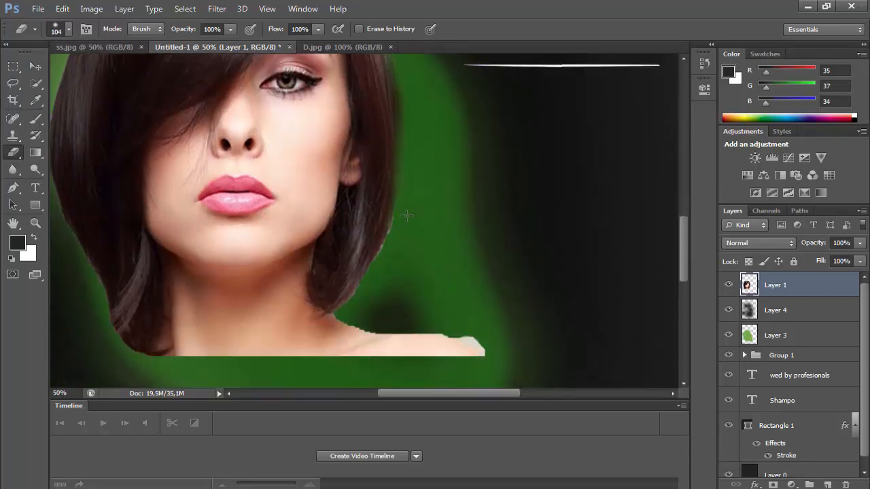
{"action": "mouse_move", "coordinate": [405, 214]}
{"action": "left_mouse_down"}
{"action": "mouse_move", "coordinate": [359, 294]}
{"action": "mouse_move", "coordinate": [345, 301]}
{"action": "mouse_move", "coordinate": [343, 319]}
{"action": "mouse_move", "coordinate": [472, 339]}
{"action": "mouse_move", "coordinate": [481, 352]}
{"action": "mouse_move", "coordinate": [465, 364]}
{"action": "mouse_move", "coordinate": [207, 358]}
{"action": "mouse_move", "coordinate": [373, 371]}
{"action": "left_mouse_up"}
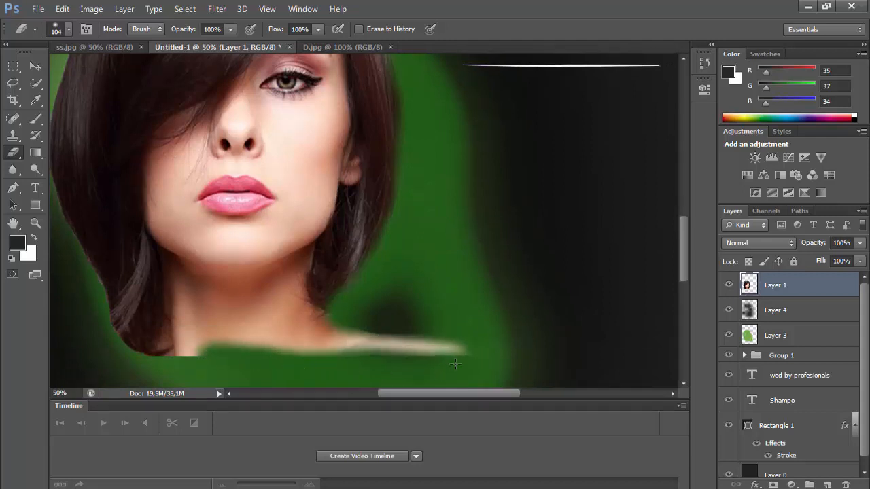
{"action": "mouse_move", "coordinate": [455, 364]}
{"action": "left_mouse_down"}
{"action": "mouse_move", "coordinate": [283, 366]}
{"action": "mouse_move", "coordinate": [118, 327]}
{"action": "mouse_move", "coordinate": [183, 339]}
{"action": "left_mouse_up"}
Erase the hard cutout edges along the left side and the flat top of the portrait's hair.
{"action": "scroll", "coordinate": [121, 297], "scroll_direction": "up", "scroll_amount": 3}
{"action": "scroll", "coordinate": [121, 296], "scroll_direction": "down", "scroll_amount": 2}
{"action": "mouse_move", "coordinate": [103, 355]}
{"action": "left_mouse_down"}
{"action": "mouse_move", "coordinate": [105, 325]}
{"action": "mouse_move", "coordinate": [42, 179]}
{"action": "left_mouse_up"}
{"action": "scroll", "coordinate": [39, 174], "scroll_direction": "up", "scroll_amount": 3}
{"action": "left_click_drag", "start_coordinate": [434, 394], "coordinate": [393, 394]}
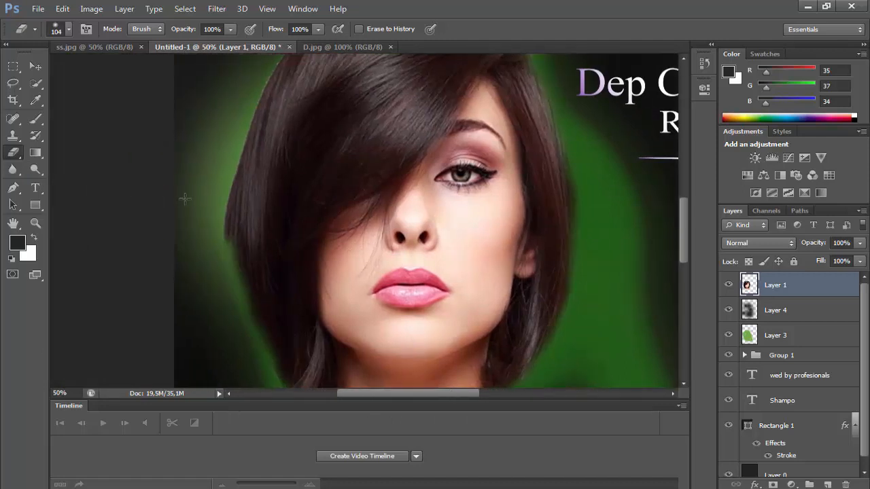
{"action": "mouse_move", "coordinate": [218, 249]}
{"action": "left_mouse_down"}
{"action": "mouse_move", "coordinate": [232, 149]}
{"action": "mouse_move", "coordinate": [273, 60]}
{"action": "left_mouse_up"}
{"action": "scroll", "coordinate": [342, 145], "scroll_direction": "up", "scroll_amount": 4}
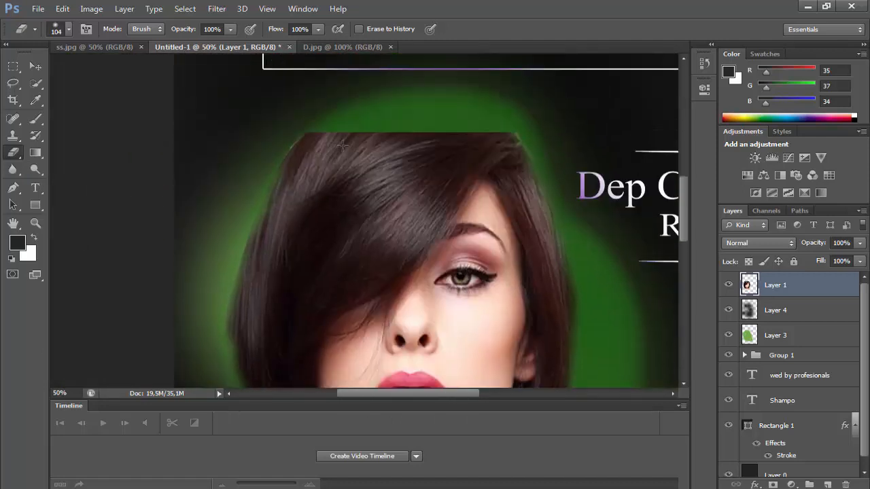
{"action": "mouse_move", "coordinate": [509, 131]}
{"action": "left_mouse_down"}
{"action": "mouse_move", "coordinate": [318, 132]}
{"action": "mouse_move", "coordinate": [294, 139]}
{"action": "mouse_move", "coordinate": [276, 165]}
{"action": "mouse_move", "coordinate": [304, 140]}
{"action": "left_mouse_up"}
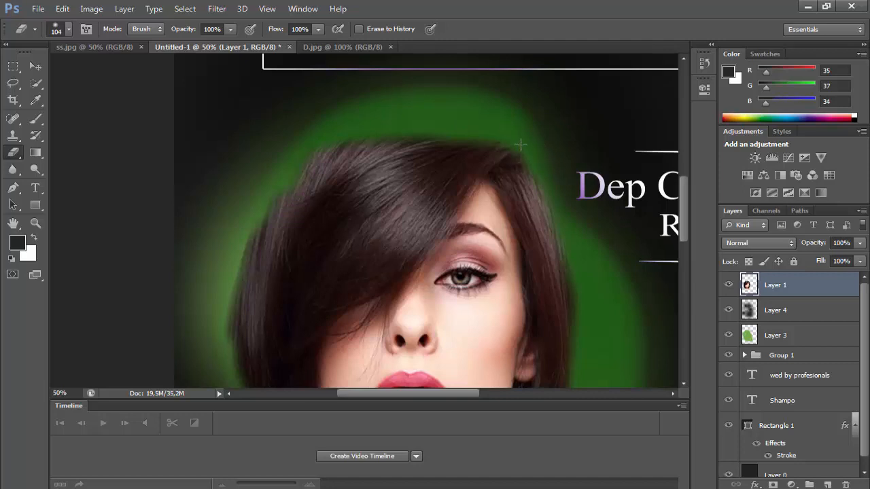
{"action": "left_click_drag", "start_coordinate": [520, 144], "coordinate": [532, 153]}
{"action": "scroll", "coordinate": [89, 181], "scroll_direction": "down", "scroll_amount": 1}
Scale the green and dark paint layers together with Free Transform to 89.30% width and 87.81% height around the portrait.
{"action": "left_click", "coordinate": [37, 224]}
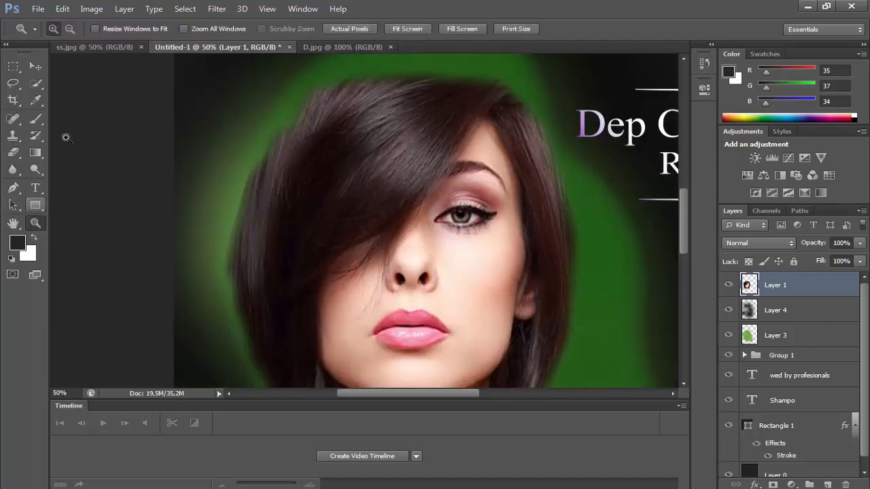
{"action": "left_click", "coordinate": [74, 33]}
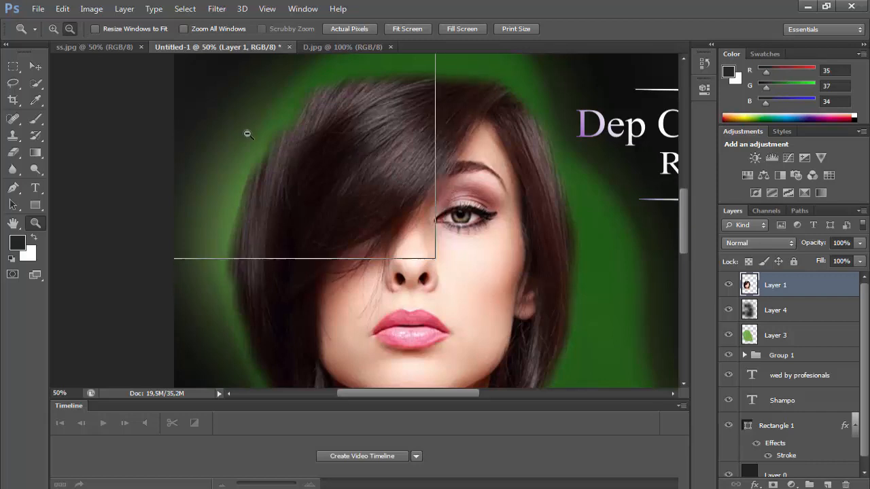
{"action": "left_click", "coordinate": [248, 133]}
{"action": "left_click", "coordinate": [248, 133]}
{"action": "left_click", "coordinate": [248, 133]}
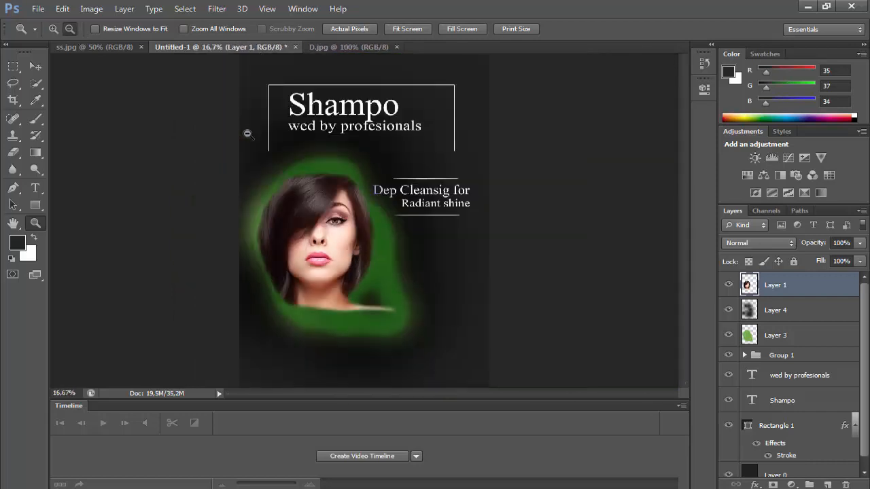
{"action": "left_click", "coordinate": [805, 312]}
{"action": "left_click", "coordinate": [784, 341]}
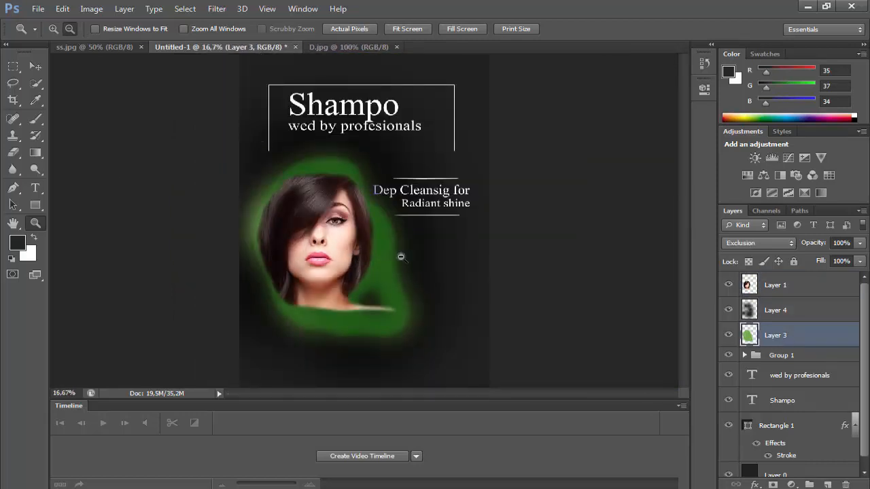
{"action": "left_click", "coordinate": [781, 312], "text": "ctrl"}
{"action": "left_click", "coordinate": [62, 8]}
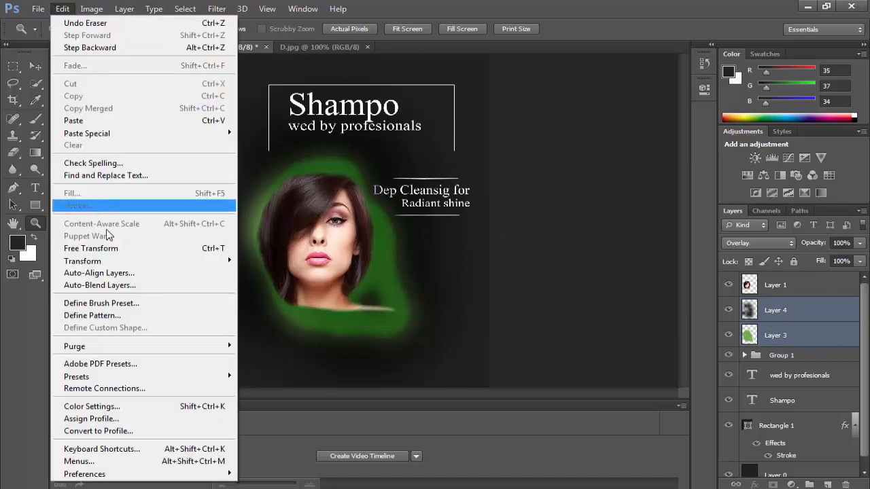
{"action": "left_click", "coordinate": [170, 248]}
{"action": "left_click_drag", "start_coordinate": [489, 388], "coordinate": [402, 302]}
{"action": "left_click_drag", "start_coordinate": [363, 274], "coordinate": [371, 329]}
{"action": "left_click_drag", "start_coordinate": [409, 108], "coordinate": [461, 78]}
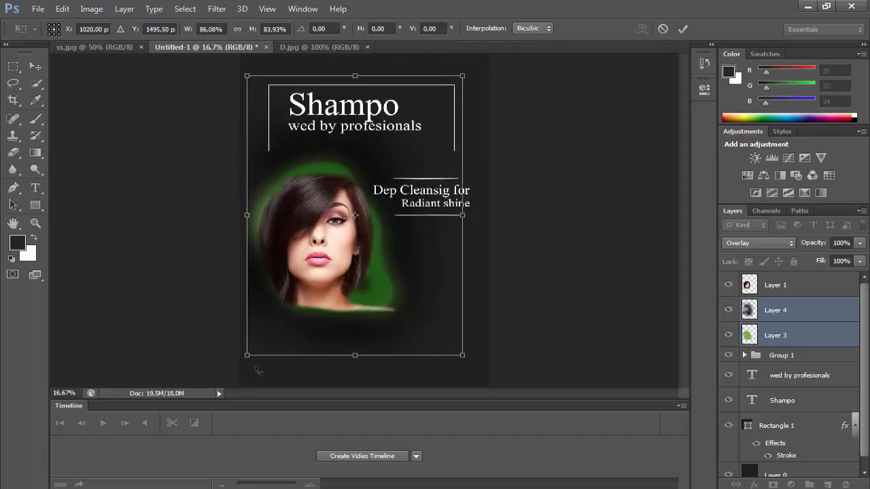
{"action": "left_click_drag", "start_coordinate": [249, 358], "coordinate": [237, 372]}
{"action": "key", "text": "Up"}
{"action": "key", "text": "Up"}
{"action": "key", "text": "Up"}
{"action": "key", "text": "Right"}
{"action": "key", "text": "Right"}
{"action": "key", "text": "Right"}
{"action": "key", "text": "Right"}
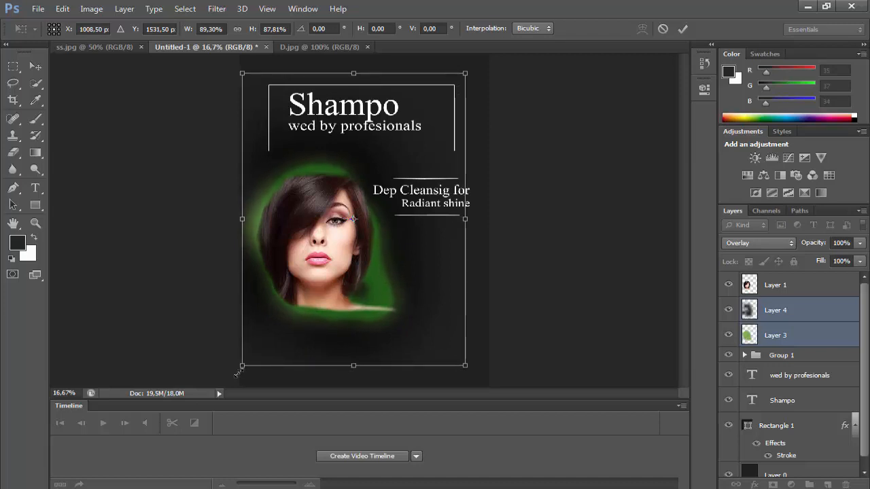
{"action": "key", "text": "Return"}
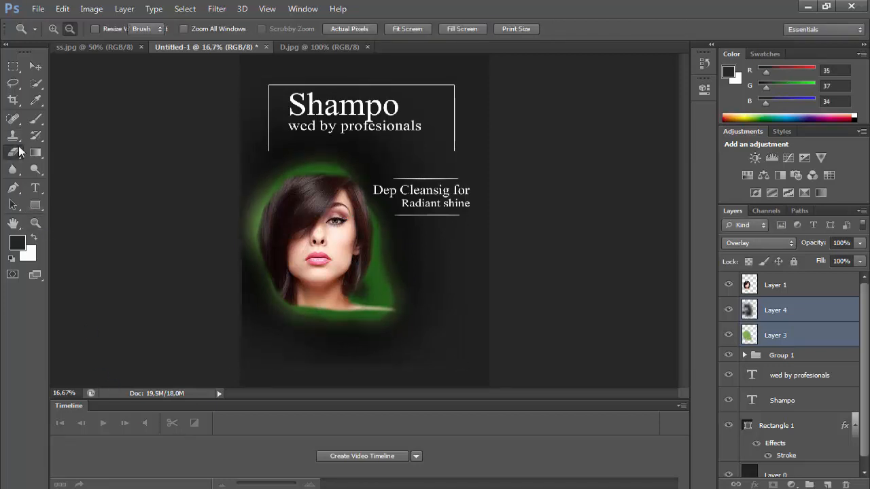
Erase excess green to the right and lower left of the portrait on the green paint layer with a soft 156 px eraser.
{"action": "left_click", "coordinate": [13, 152]}
{"action": "left_click", "coordinate": [791, 329]}
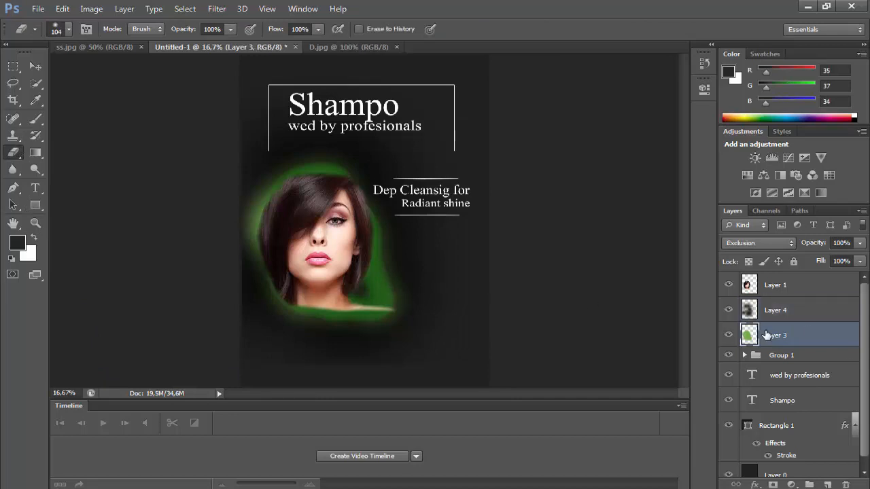
{"action": "left_click", "coordinate": [68, 30]}
{"action": "left_click_drag", "start_coordinate": [99, 70], "coordinate": [105, 65]}
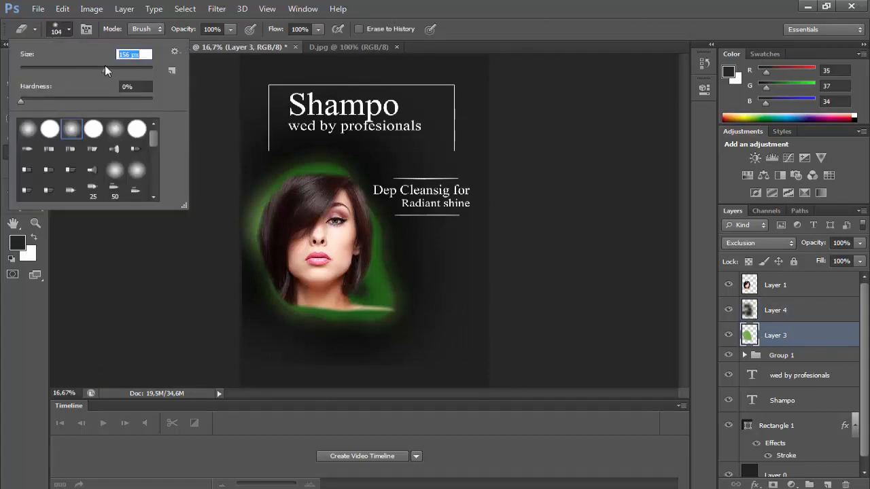
{"action": "left_click", "coordinate": [398, 330]}
{"action": "mouse_move", "coordinate": [388, 315]}
{"action": "left_mouse_down"}
{"action": "mouse_move", "coordinate": [381, 215]}
{"action": "mouse_move", "coordinate": [392, 323]}
{"action": "mouse_move", "coordinate": [365, 327]}
{"action": "mouse_move", "coordinate": [405, 302]}
{"action": "mouse_move", "coordinate": [400, 310]}
{"action": "mouse_move", "coordinate": [392, 184]}
{"action": "left_mouse_up"}
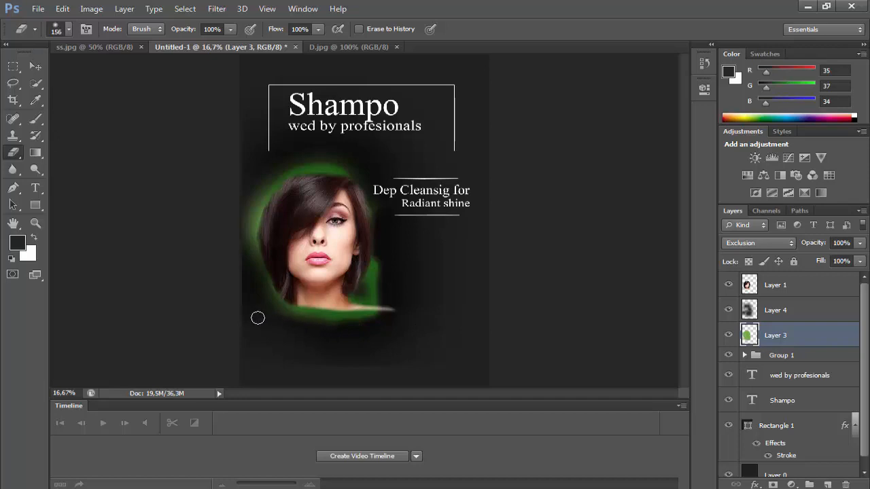
{"action": "mouse_move", "coordinate": [288, 309]}
{"action": "left_mouse_down"}
{"action": "mouse_move", "coordinate": [264, 305]}
{"action": "mouse_move", "coordinate": [278, 320]}
{"action": "left_mouse_up"}
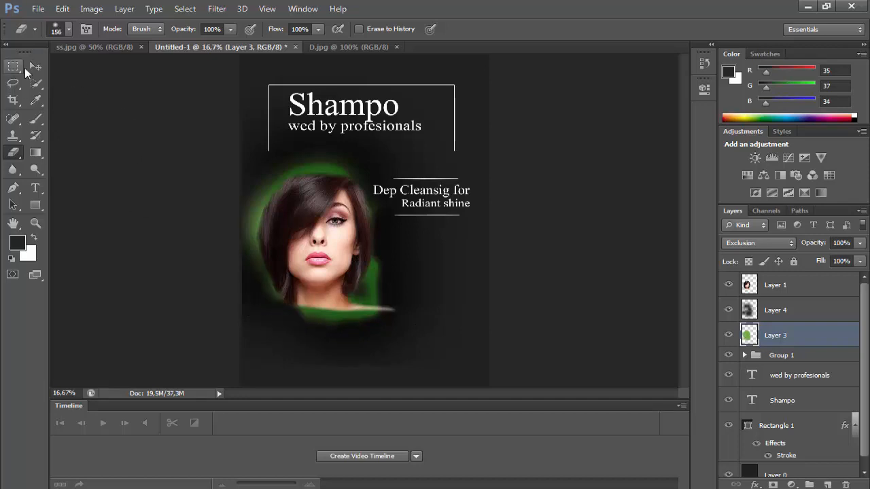
Change the green paint layer's blending mode from Exclusion to Linear Light.
{"action": "left_click", "coordinate": [34, 67]}
{"action": "left_click", "coordinate": [748, 243]}
{"action": "left_click", "coordinate": [748, 249]}
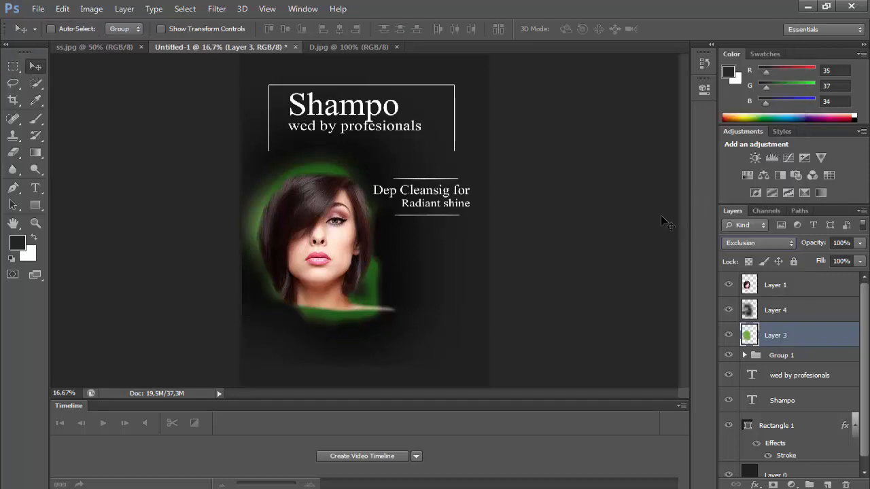
{"action": "scroll", "coordinate": [748, 246], "scroll_direction": "up", "scroll_amount": 4}
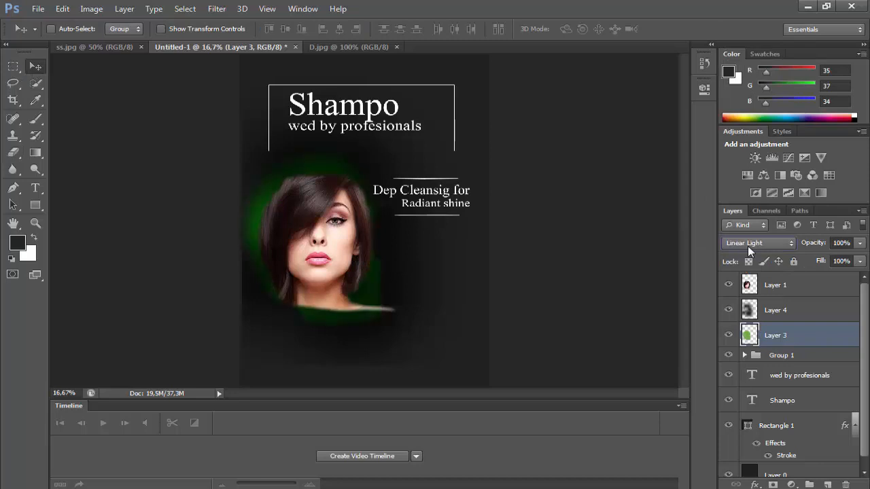
Stretch the green paint layer with Free Transform to 117.91% width and 94.15% height around the portrait.
{"action": "left_click", "coordinate": [61, 9]}
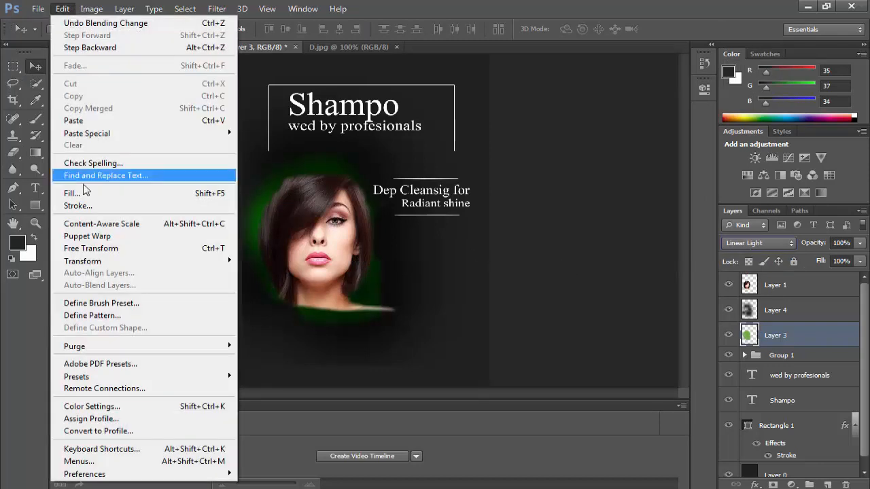
{"action": "left_click", "coordinate": [164, 242]}
{"action": "left_click_drag", "start_coordinate": [423, 138], "coordinate": [457, 145]}
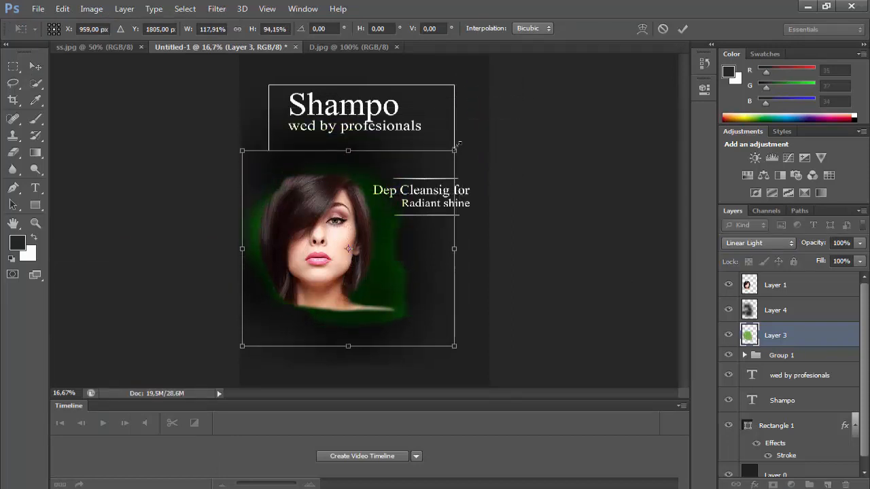
{"action": "key", "text": "Return"}
Move Group 1 to the top of the layer stack, above the portrait layers, and check its visibility.
{"action": "left_click_drag", "start_coordinate": [774, 343], "coordinate": [787, 281]}
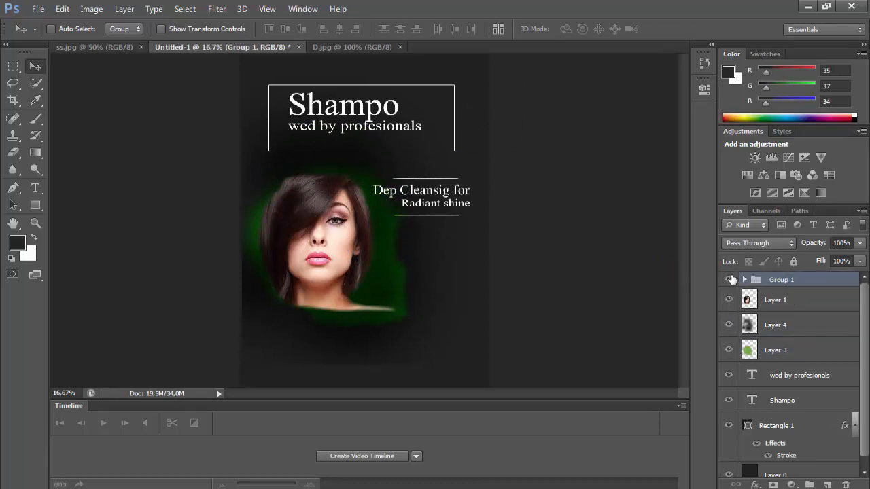
{"action": "left_click", "coordinate": [729, 279]}
{"action": "left_click", "coordinate": [729, 279]}
Group the portrait, dark and green paint layers and place the group below Rectangle 1, just above the background layer.
{"action": "scroll", "coordinate": [790, 386], "scroll_direction": "down", "scroll_amount": 1}
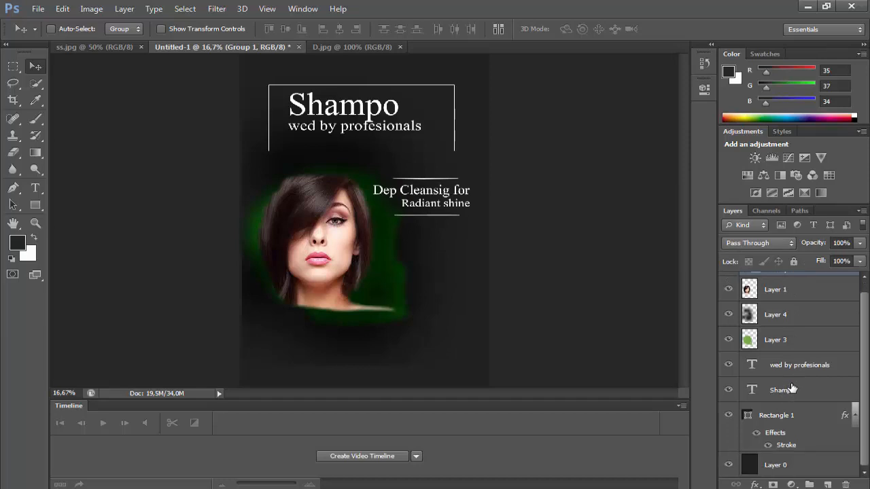
{"action": "left_click", "coordinate": [774, 417]}
{"action": "left_click_drag", "start_coordinate": [774, 417], "coordinate": [766, 471]}
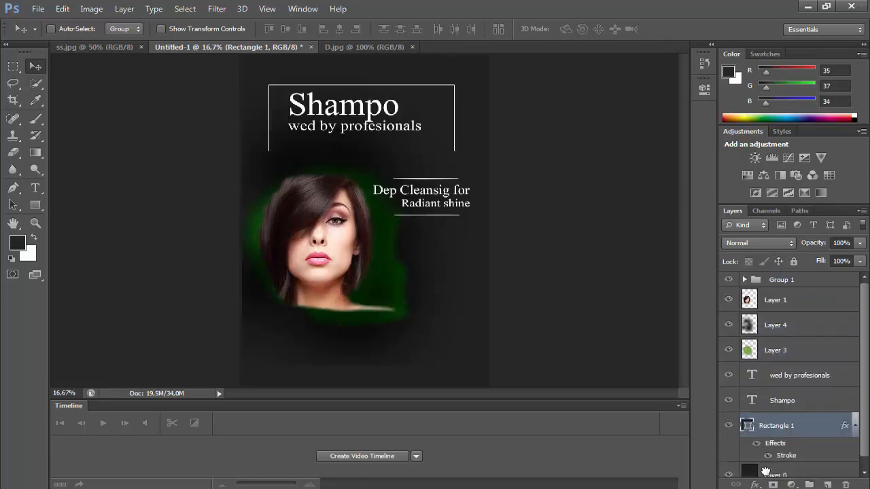
{"action": "left_click", "coordinate": [785, 300]}
{"action": "left_click", "coordinate": [788, 360], "text": "shift"}
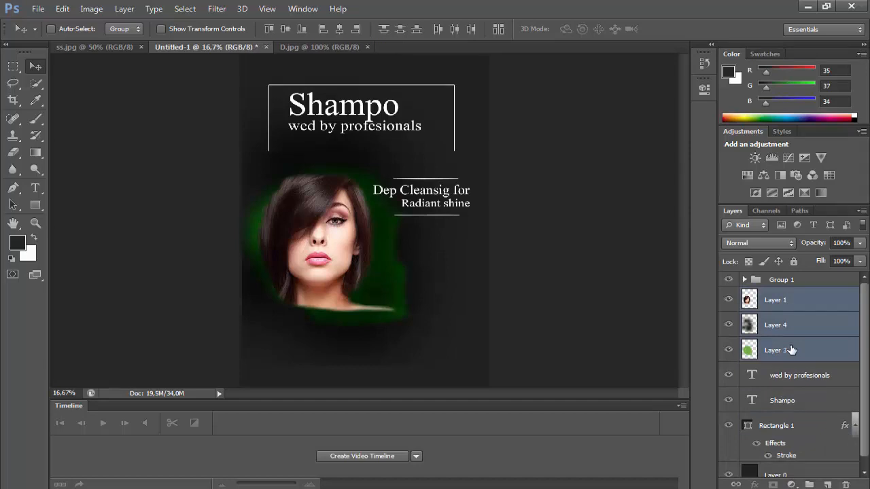
{"action": "left_click_drag", "start_coordinate": [792, 350], "coordinate": [808, 484]}
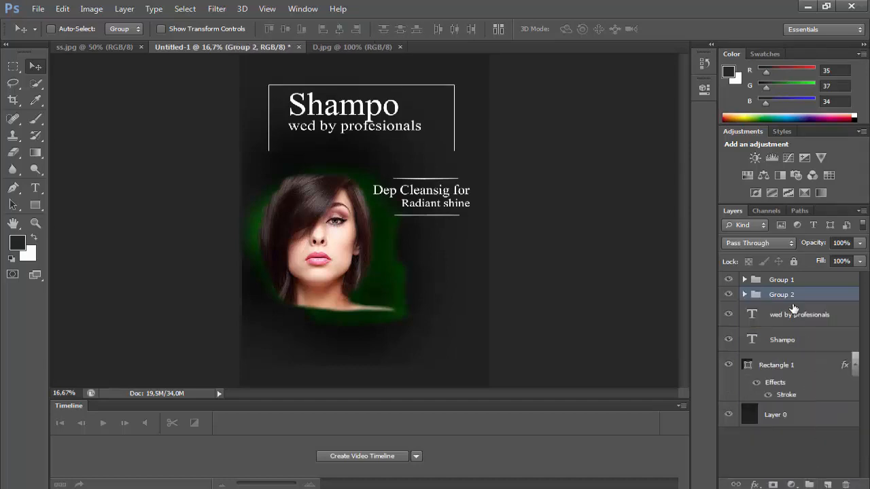
{"action": "left_click_drag", "start_coordinate": [791, 296], "coordinate": [795, 395]}
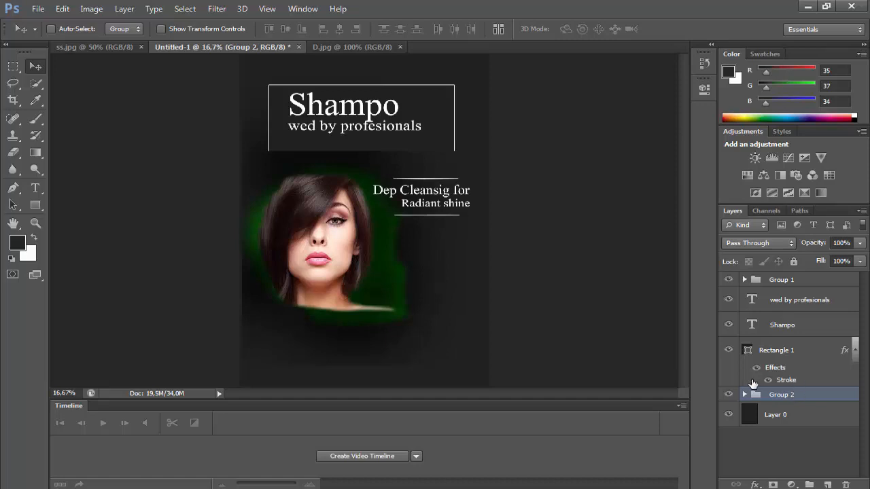
Check what the box stroke, the portrait group, Rectangle 1 and the dark paint layer contribute by toggling their visibility.
{"action": "left_click", "coordinate": [767, 380]}
{"action": "left_click", "coordinate": [768, 381]}
{"action": "left_click", "coordinate": [729, 395]}
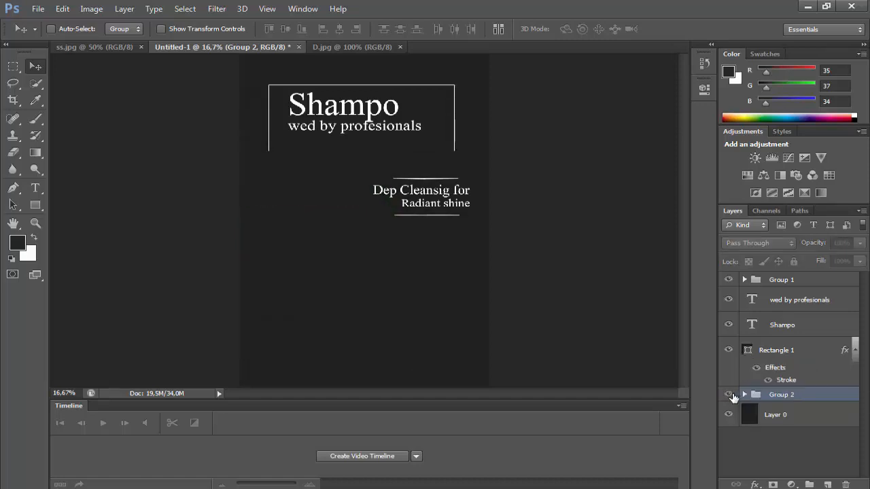
{"action": "left_click", "coordinate": [729, 395]}
{"action": "left_click", "coordinate": [728, 354]}
{"action": "left_click", "coordinate": [729, 354]}
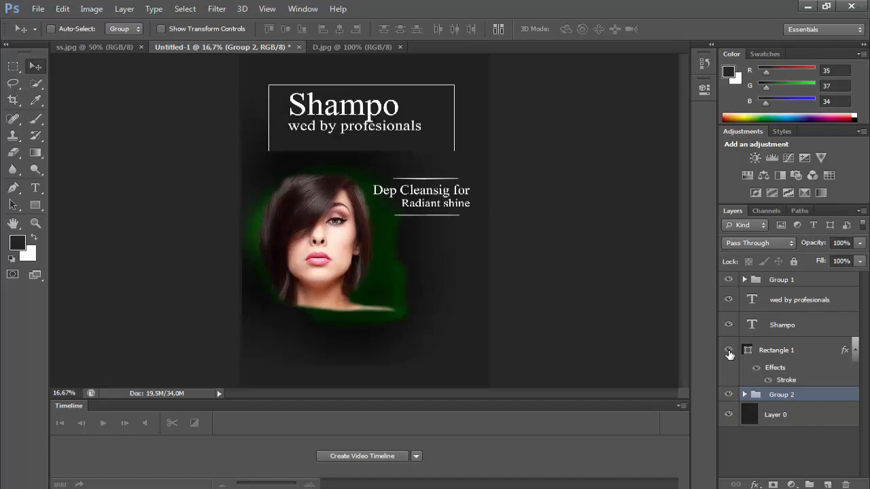
{"action": "left_click", "coordinate": [744, 394]}
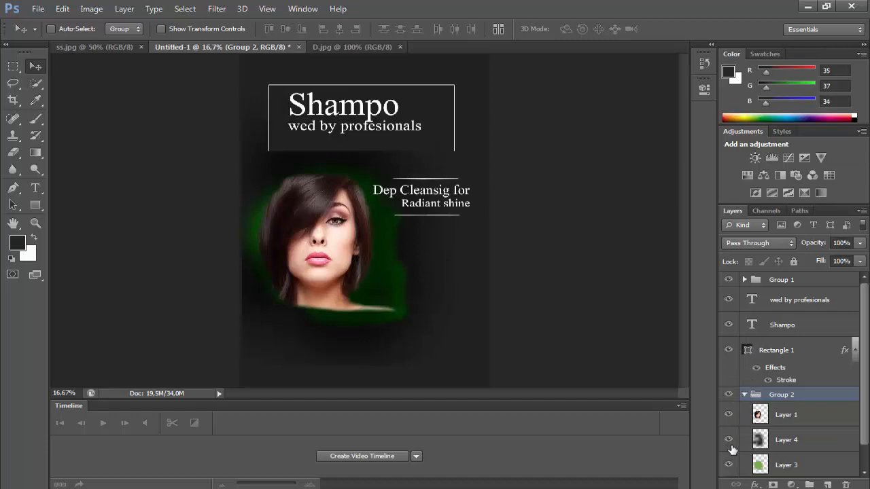
{"action": "left_click", "coordinate": [729, 439]}
{"action": "left_click", "coordinate": [729, 439]}
{"action": "left_click", "coordinate": [727, 445]}
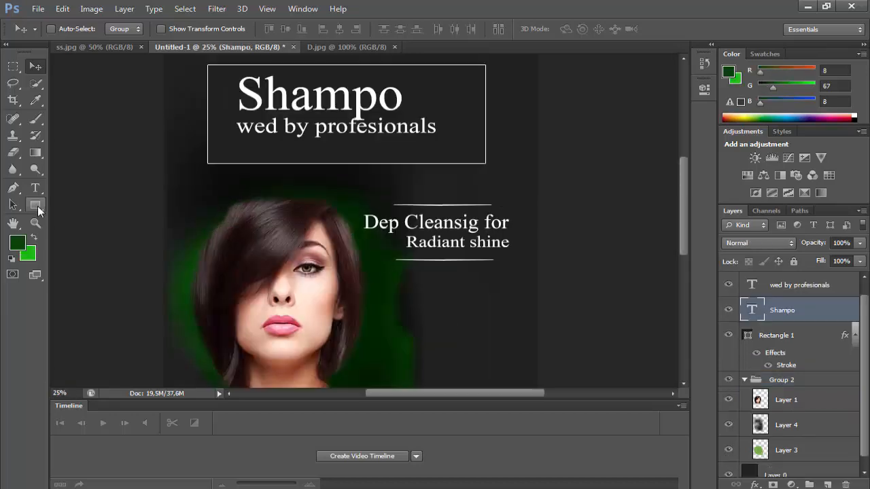
Fill a rectangular selection over the word Shampo with a horizontal dark-to-bright green linear gradient on a new layer.
{"action": "left_click", "coordinate": [37, 206]}
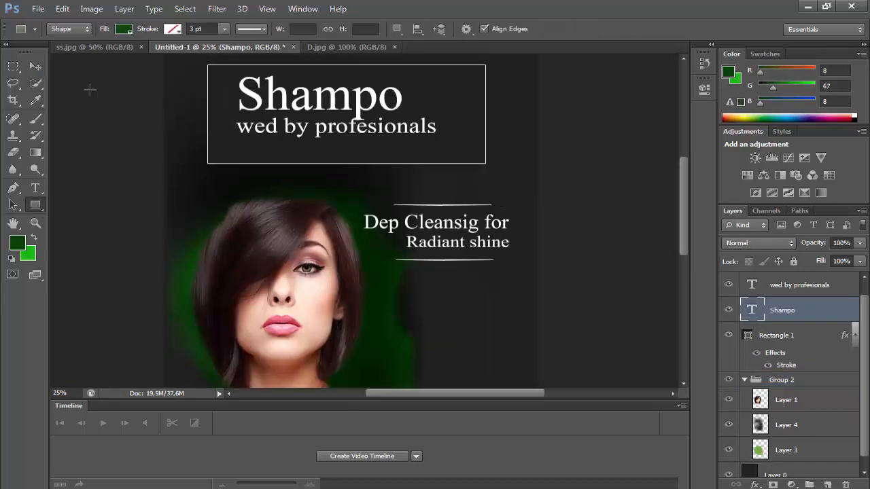
{"action": "left_click", "coordinate": [13, 68]}
{"action": "left_click_drag", "start_coordinate": [410, 77], "coordinate": [199, 123]}
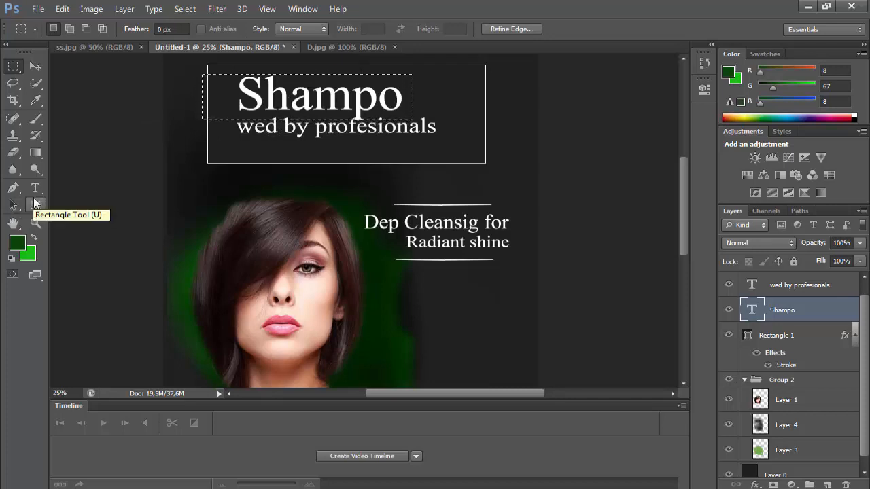
{"action": "left_click", "coordinate": [828, 485]}
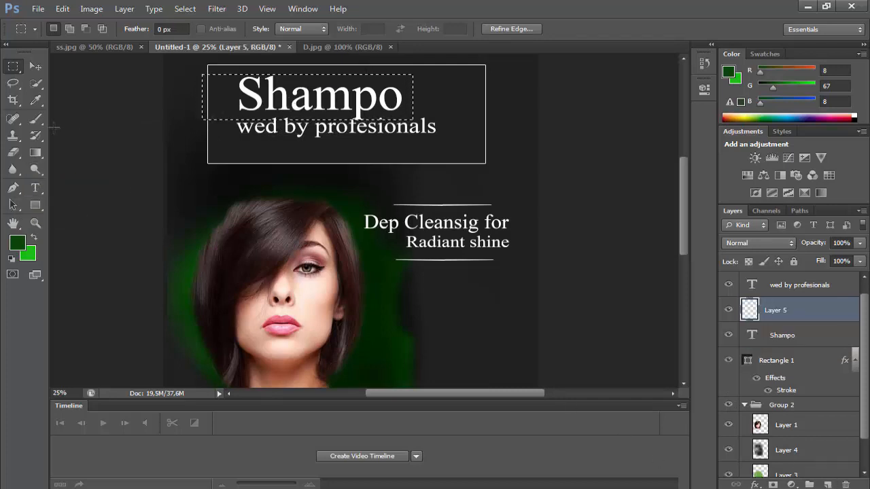
{"action": "left_click", "coordinate": [39, 154]}
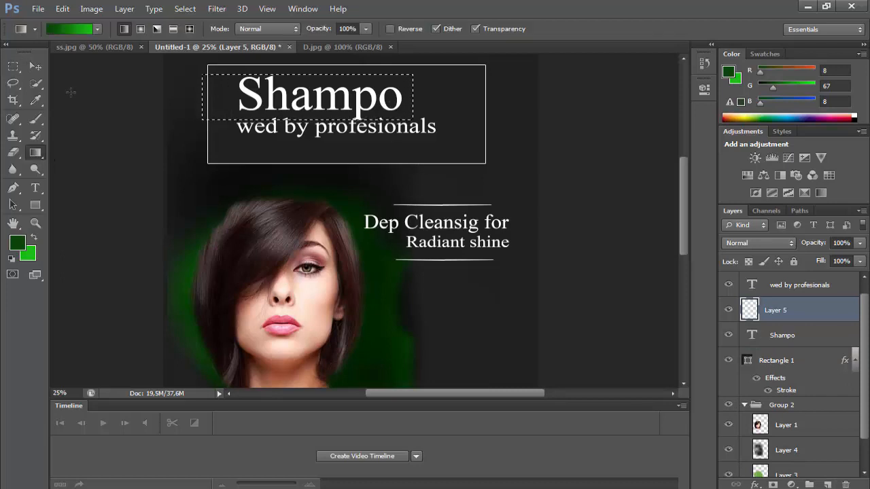
{"action": "left_click_drag", "start_coordinate": [71, 92], "coordinate": [432, 92]}
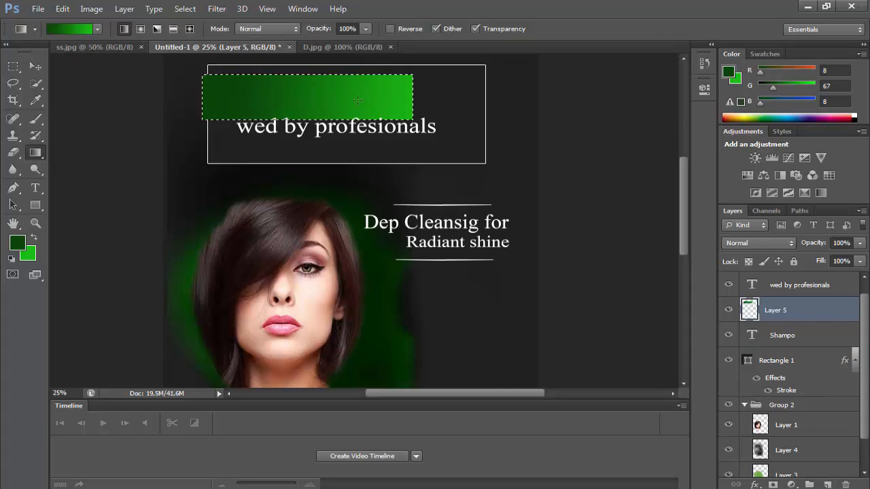
Clip the gradient layer to the Shampo text, clear the selection and shift the gradient left so the final letters stay white.
{"action": "left_click", "coordinate": [34, 66]}
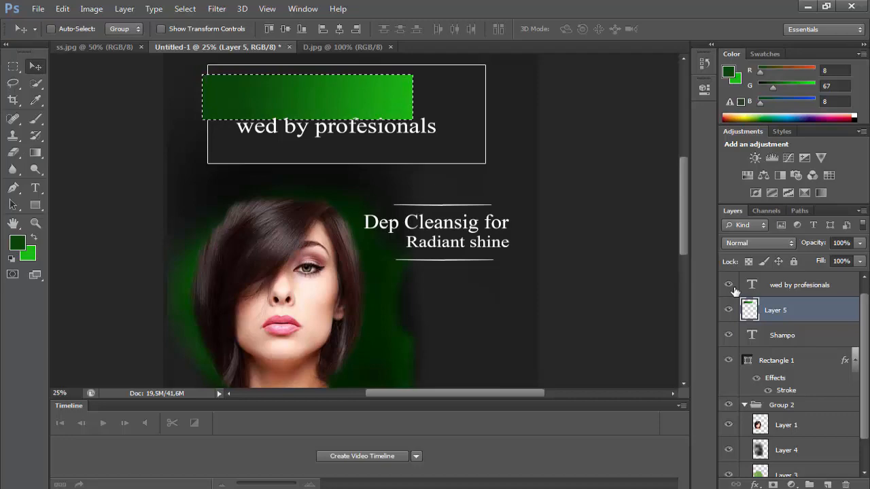
{"action": "right_click", "coordinate": [788, 310]}
{"action": "left_click", "coordinate": [586, 203]}
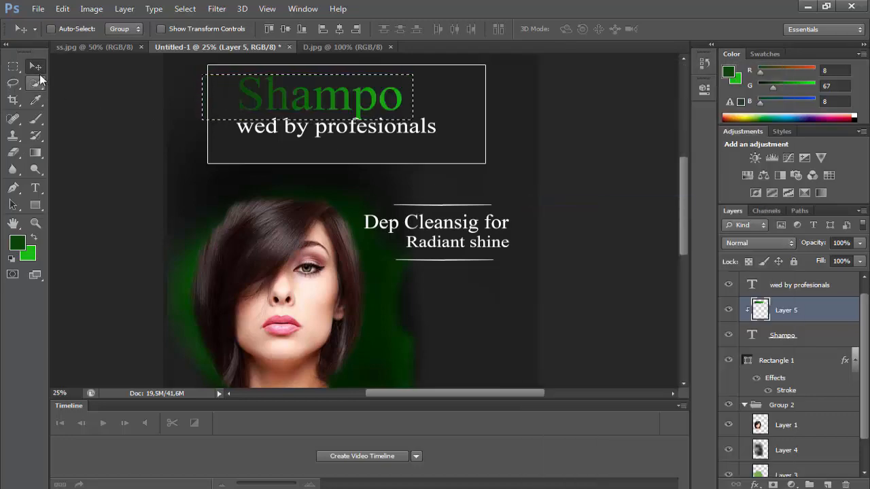
{"action": "left_click", "coordinate": [185, 9]}
{"action": "left_click", "coordinate": [199, 33]}
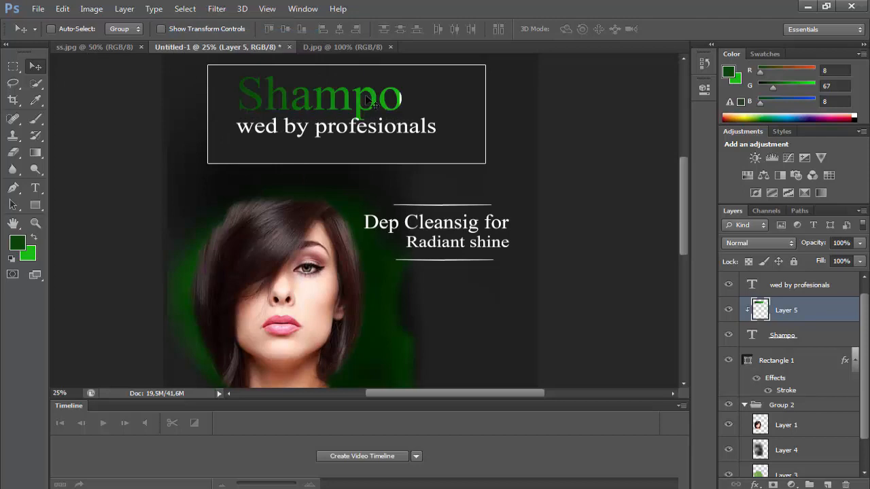
{"action": "mouse_move", "coordinate": [367, 101]}
{"action": "left_mouse_down"}
{"action": "mouse_move", "coordinate": [342, 96]}
{"action": "mouse_move", "coordinate": [368, 100]}
{"action": "left_mouse_up"}
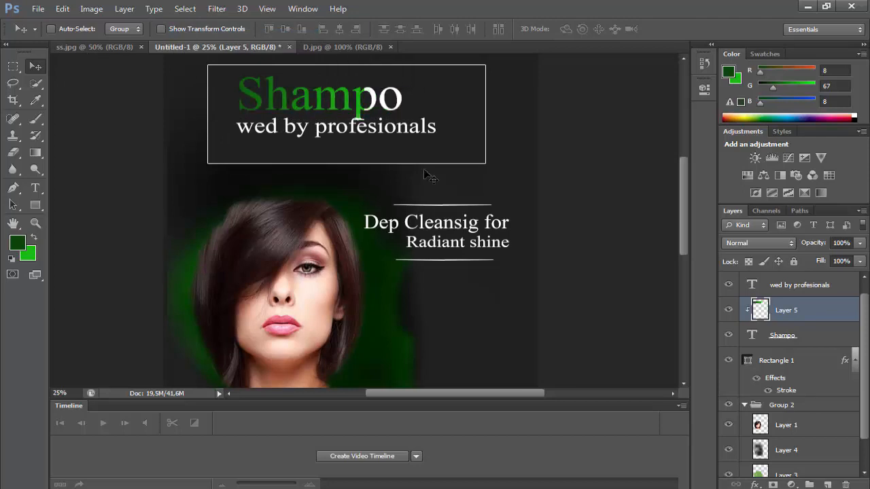
Add the text "CH" in white 30 pt Times New Roman below the slogan, beside the portrait's neck.
{"action": "key", "text": "t"}
{"action": "scroll", "coordinate": [424, 168], "scroll_direction": "down", "scroll_amount": 3}
{"action": "left_click", "coordinate": [422, 218]}
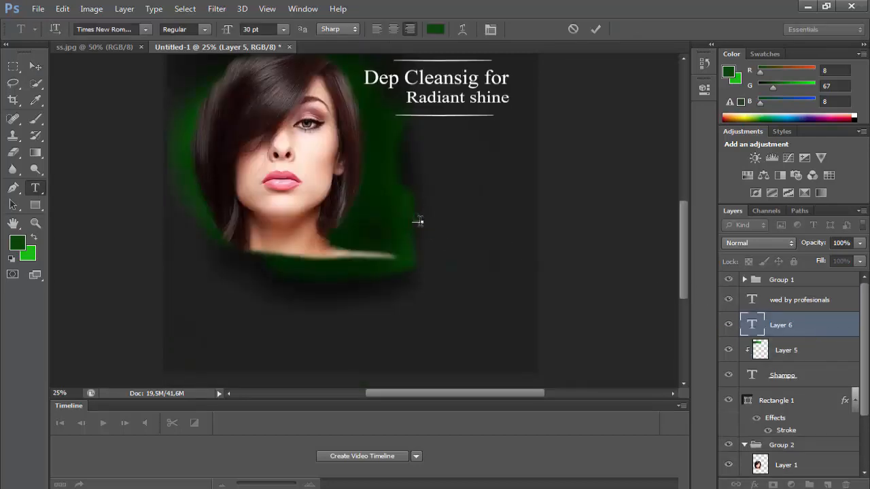
{"action": "left_click", "coordinate": [15, 243]}
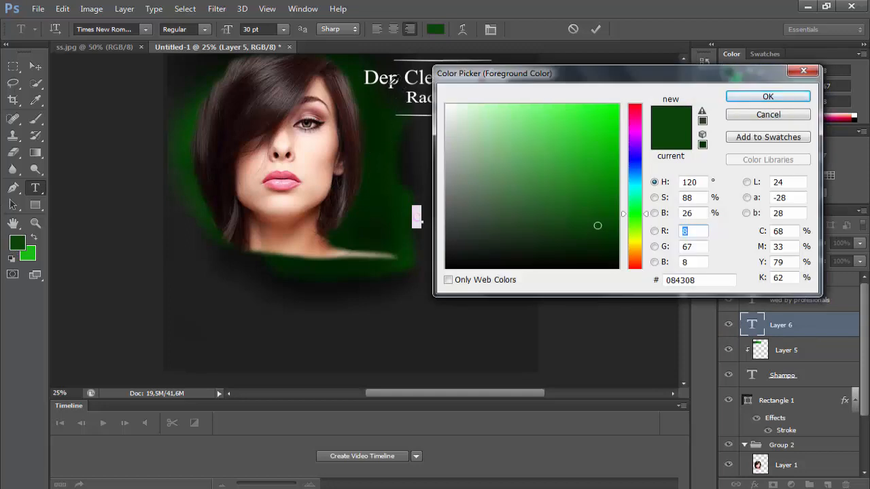
{"action": "left_click", "coordinate": [368, 73]}
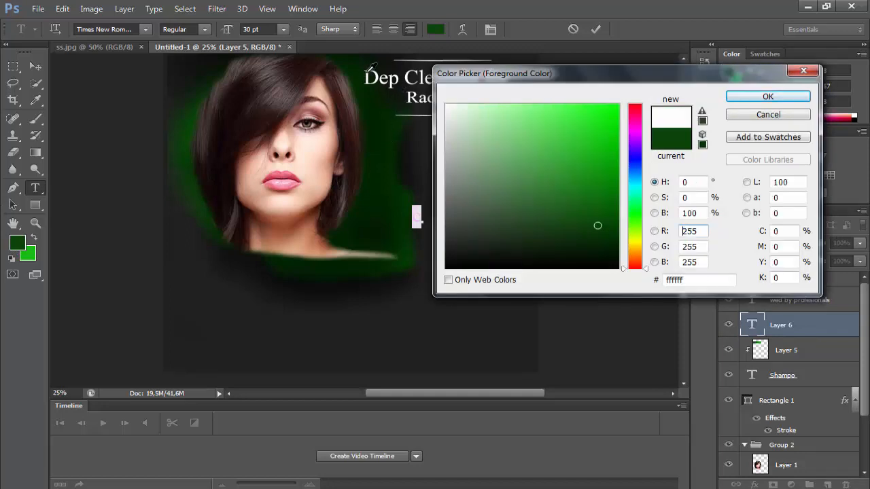
{"action": "left_click", "coordinate": [768, 96]}
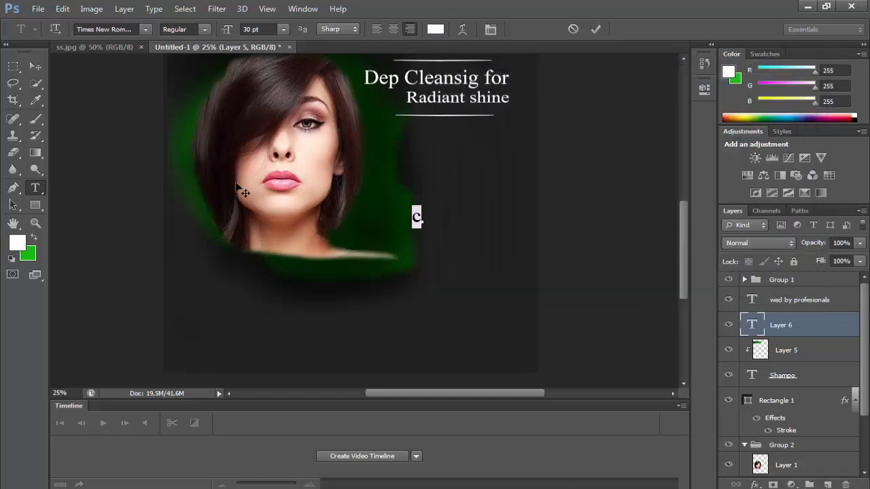
{"action": "key", "text": "Left"}
{"action": "type", "text": "CL"}
{"action": "key", "text": "BackSpace"}
{"action": "type", "text": "H"}
Enlarge the CH text with Free Transform to more than double its size, beside the portrait's face.
{"action": "left_click", "coordinate": [63, 8]}
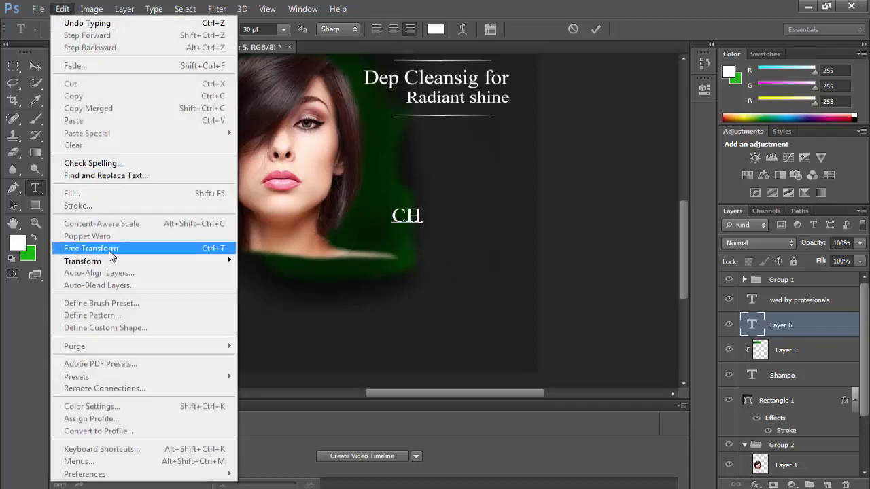
{"action": "left_click", "coordinate": [133, 250]}
{"action": "left_click_drag", "start_coordinate": [422, 227], "coordinate": [444, 209]}
{"action": "key", "text": "Return"}
Add the lowercase text "ampo" in white at 30 pt and place it against the upper right of the CH letters.
{"action": "left_click", "coordinate": [454, 176]}
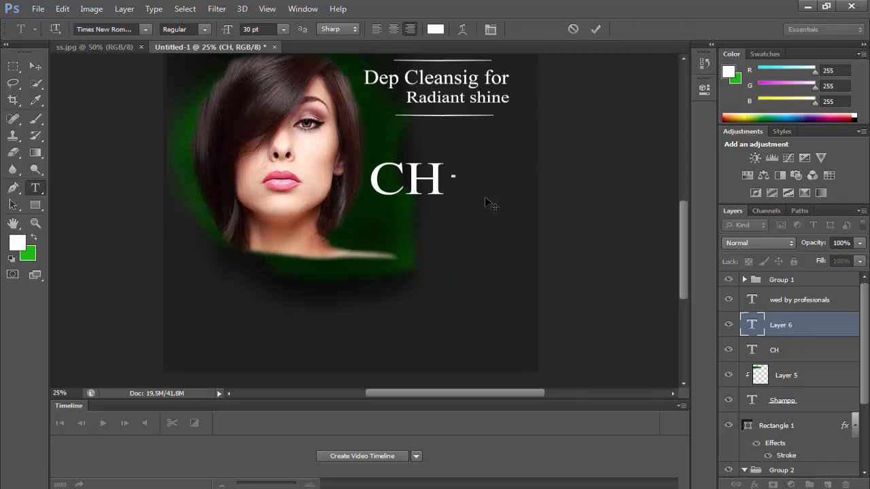
{"action": "type", "text": "AMPO"}
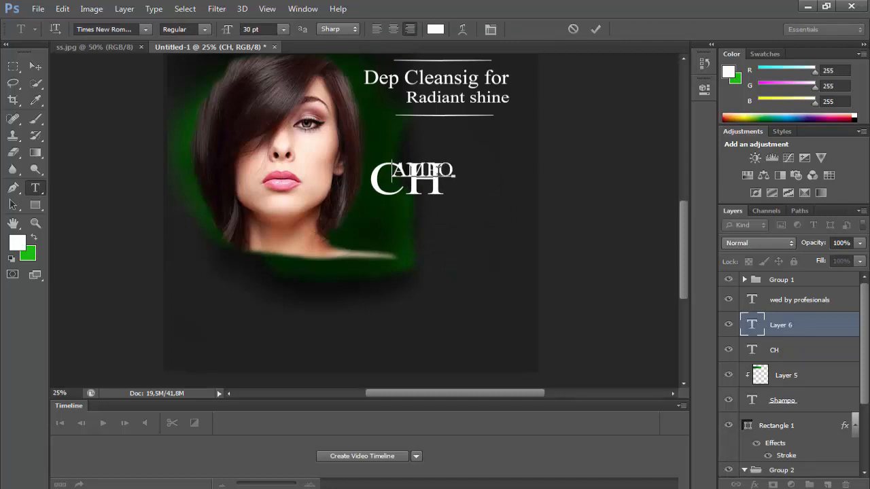
{"action": "double_click", "coordinate": [439, 172]}
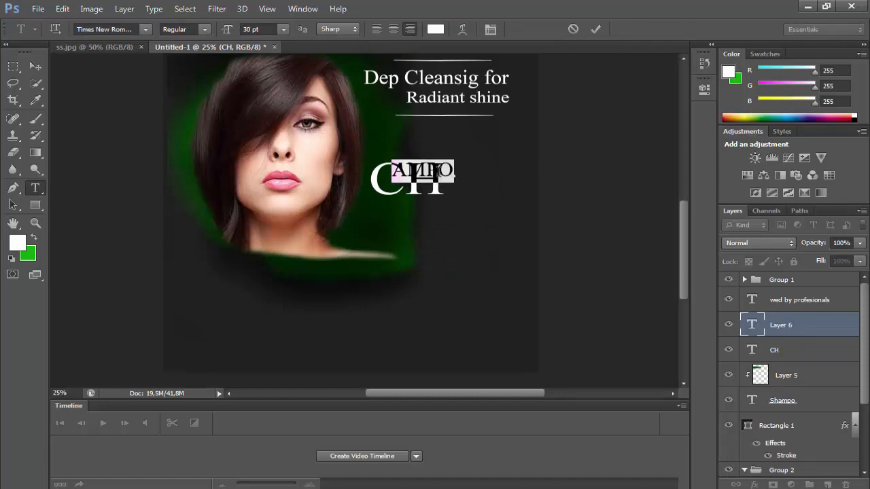
{"action": "type", "text": "ampo"}
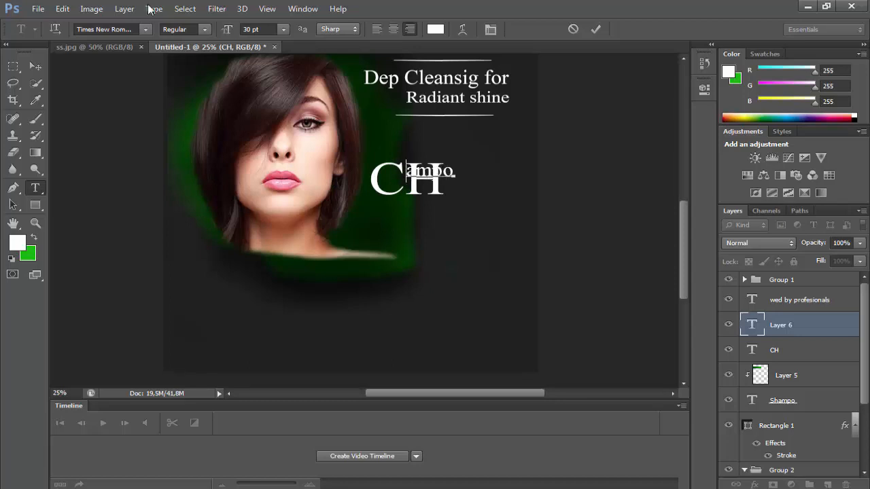
{"action": "left_click", "coordinate": [35, 66]}
{"action": "left_click_drag", "start_coordinate": [461, 132], "coordinate": [493, 128]}
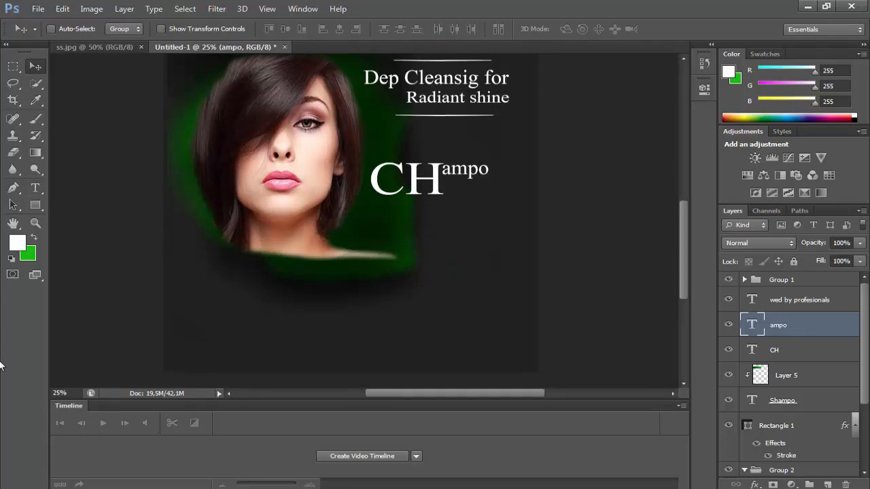
Add the text "replanich" in white 30 pt Times New Roman and place it under "ampo", beside the CH letters.
{"action": "left_click", "coordinate": [35, 187]}
{"action": "left_click", "coordinate": [428, 325]}
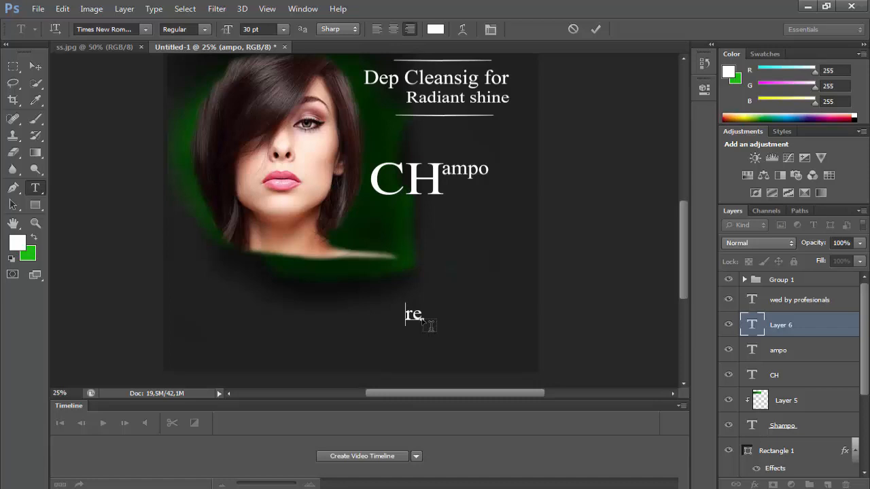
{"action": "type", "text": "rep"}
{"action": "type", "text": "lani"}
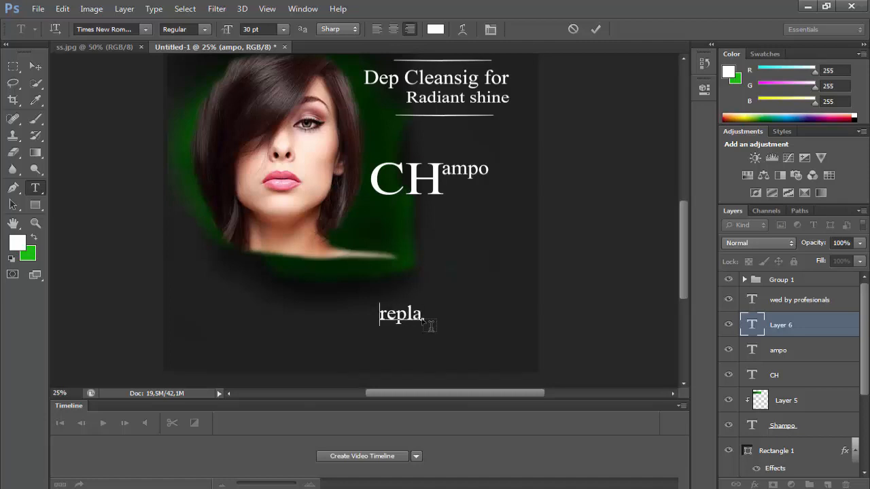
{"action": "type", "text": "ch"}
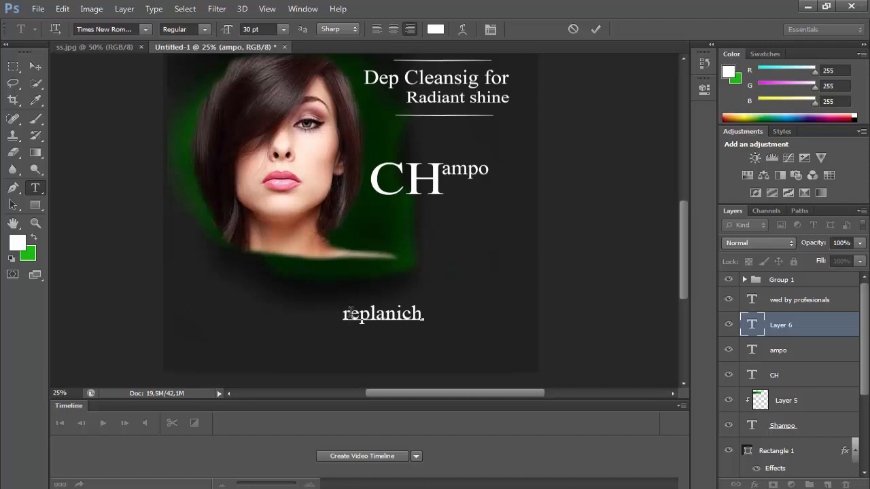
{"action": "left_click", "coordinate": [36, 67]}
{"action": "left_click_drag", "start_coordinate": [416, 326], "coordinate": [520, 200]}
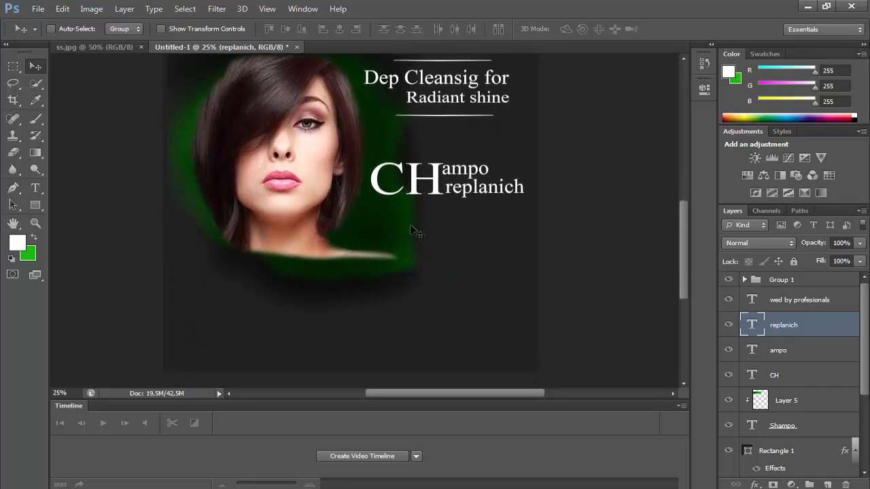
Copy the small paragraph text group from Untitled-1.psd into the shampoo page and enlarge it beneath the CHampo replanich wordmark.
{"action": "left_click", "coordinate": [375, 47]}
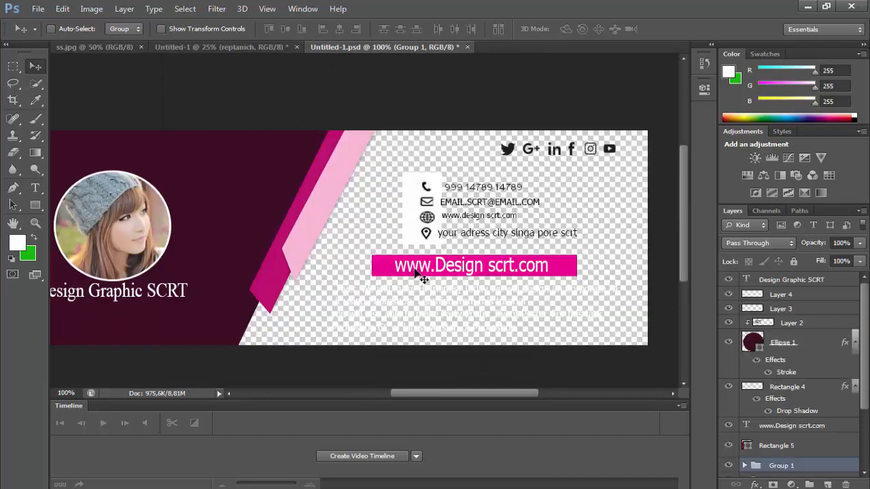
{"action": "left_click_drag", "start_coordinate": [415, 277], "coordinate": [424, 309]}
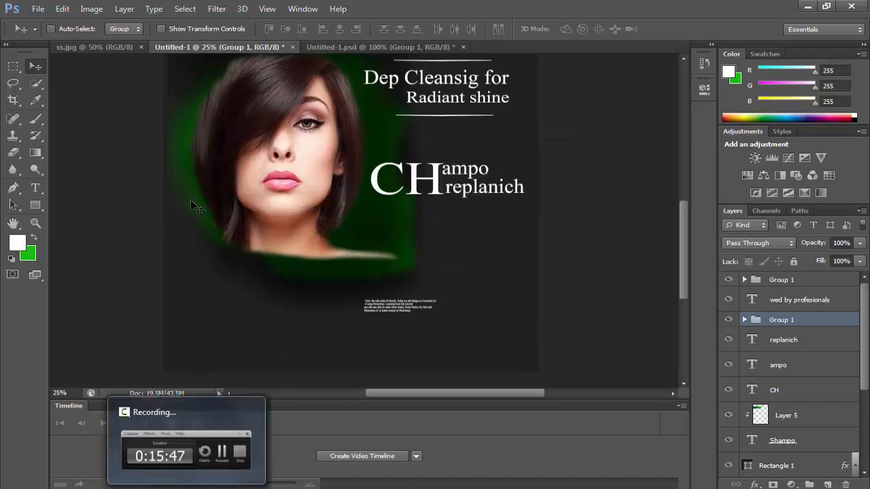
{"action": "left_click", "coordinate": [62, 8]}
{"action": "left_click", "coordinate": [88, 251]}
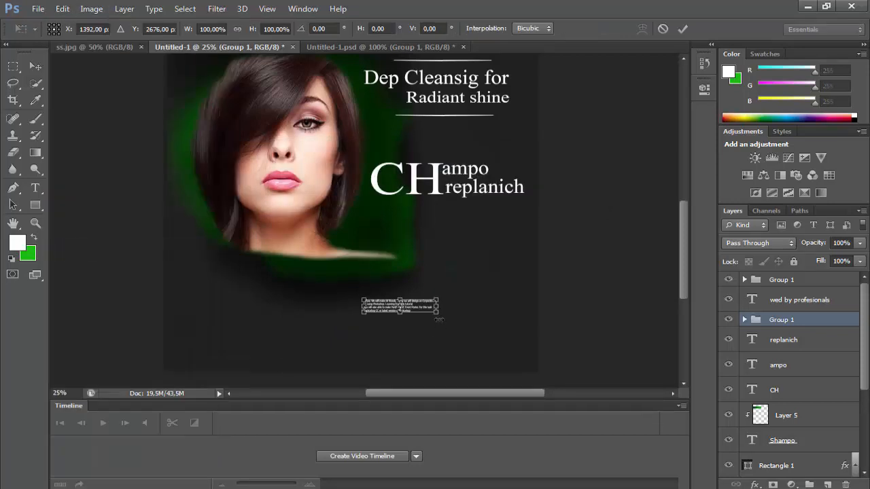
{"action": "left_click_drag", "start_coordinate": [436, 313], "coordinate": [448, 226]}
{"action": "key", "text": "Return"}
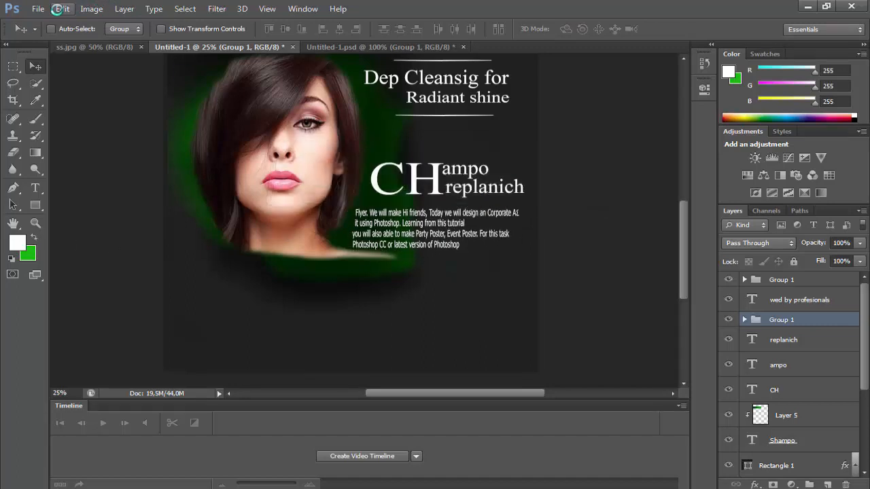
Widen the paragraph group with Free Transform to reach the page's right edge and nudge it slightly left.
{"action": "left_click", "coordinate": [62, 9]}
{"action": "left_click", "coordinate": [91, 248]}
{"action": "left_click_drag", "start_coordinate": [520, 249], "coordinate": [539, 249]}
{"action": "key", "text": "Return"}
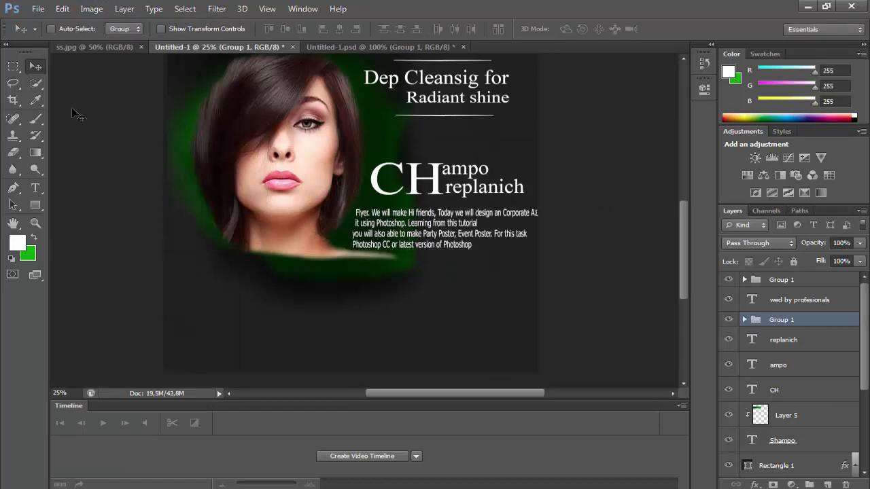
{"action": "key", "text": "shift+Left"}
Duplicate the paragraph group and position the copy directly beneath the original as a continuation of the text.
{"action": "right_click", "coordinate": [802, 328]}
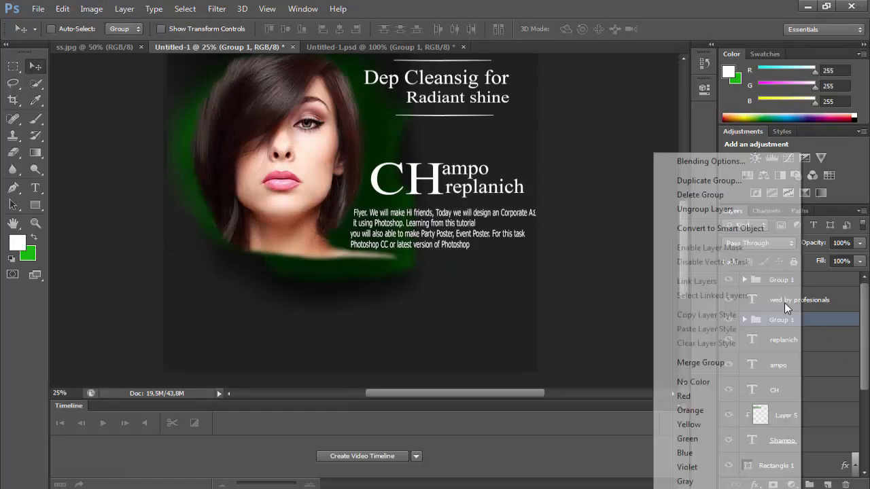
{"action": "left_click", "coordinate": [676, 177]}
{"action": "left_click", "coordinate": [540, 158]}
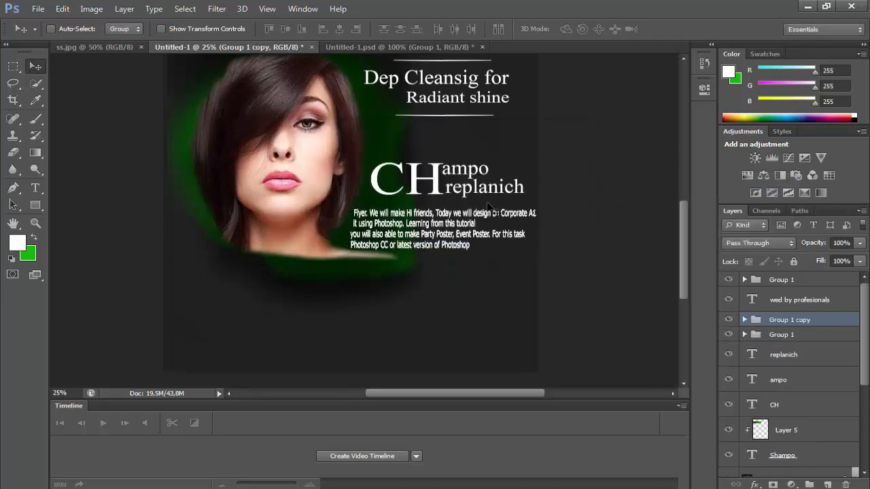
{"action": "left_click_drag", "start_coordinate": [470, 232], "coordinate": [469, 250]}
{"action": "key", "text": "shift+Down"}
{"action": "key", "text": "shift+Down"}
{"action": "key", "text": "shift+Down"}
{"action": "key", "text": "shift+Down"}
{"action": "key", "text": "shift+Down"}
{"action": "key", "text": "shift+Down"}
{"action": "key", "text": "shift+Down"}
{"action": "key", "text": "shift+Down"}
{"action": "key", "text": "shift+Down"}
{"action": "key", "text": "shift+Down"}
{"action": "key", "text": "shift+Down"}
{"action": "key", "text": "shift+Down"}
{"action": "key", "text": "shift+Down"}
{"action": "key", "text": "shift+Down"}
{"action": "key", "text": "shift+Down"}
{"action": "key", "text": "shift+Down"}
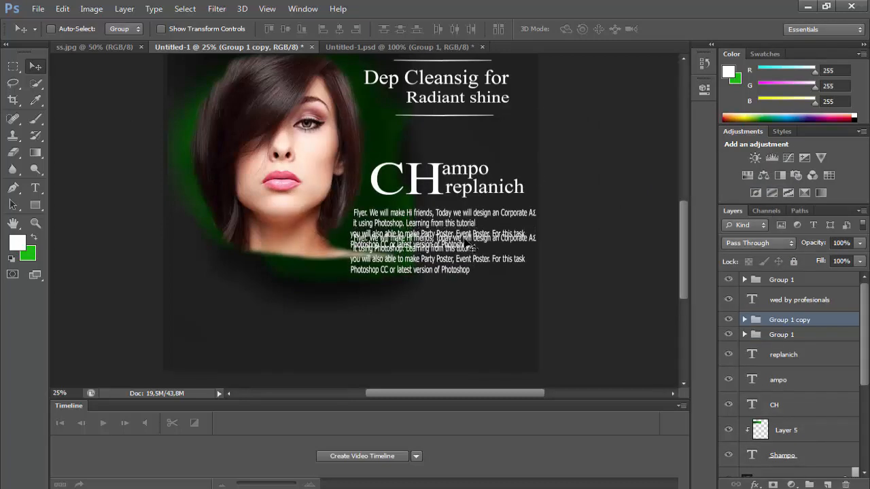
{"action": "key", "text": "shift+Up"}
{"action": "key", "text": "shift+Up"}
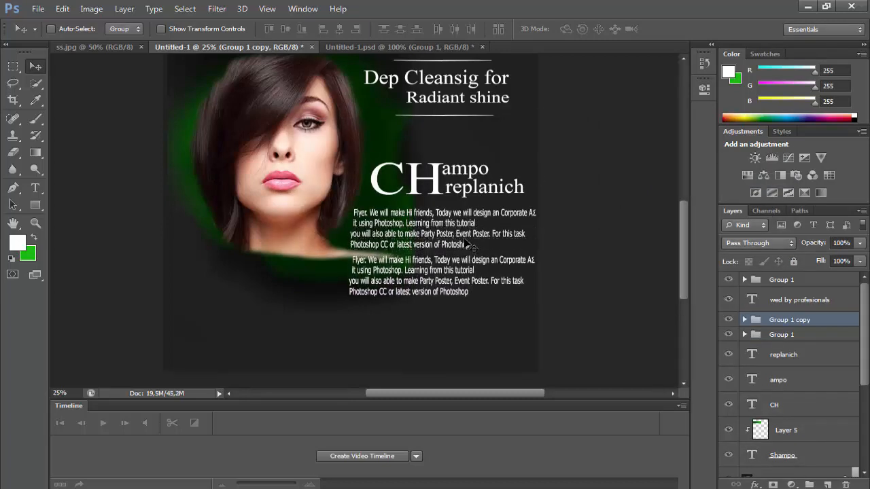
{"action": "key", "text": "shift+Left"}
{"action": "key", "text": "shift+Left"}
{"action": "key", "text": "shift+Left"}
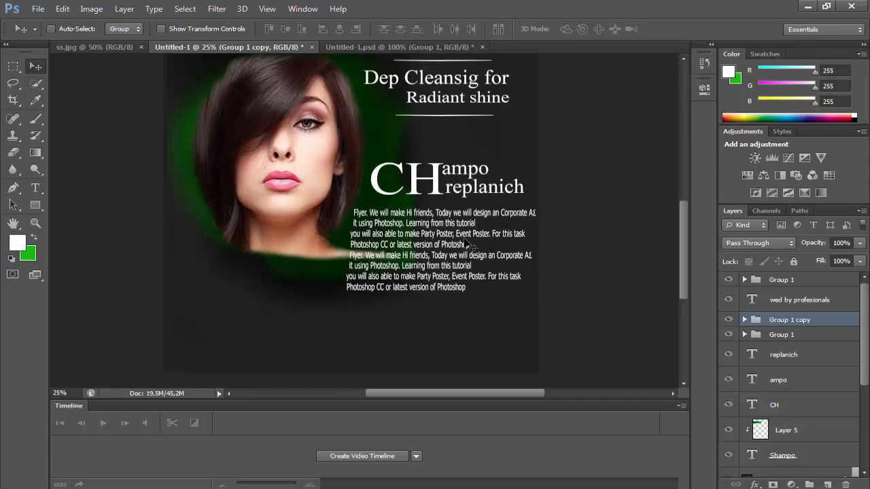
Duplicate Group 1 copy, place the new block below the portrait at the page's lower left, and nudge Group 1 copy slightly right.
{"action": "right_click", "coordinate": [782, 319]}
{"action": "left_click", "coordinate": [694, 180]}
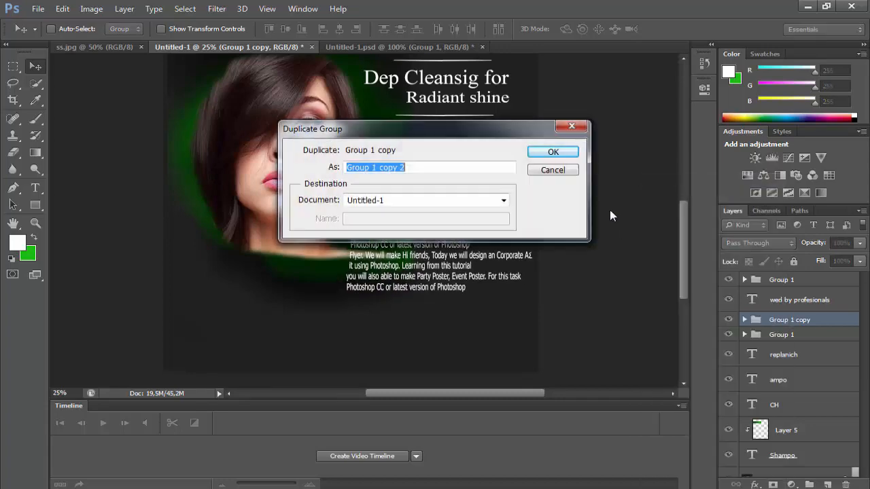
{"action": "left_click", "coordinate": [557, 152]}
{"action": "left_click_drag", "start_coordinate": [497, 234], "coordinate": [319, 296]}
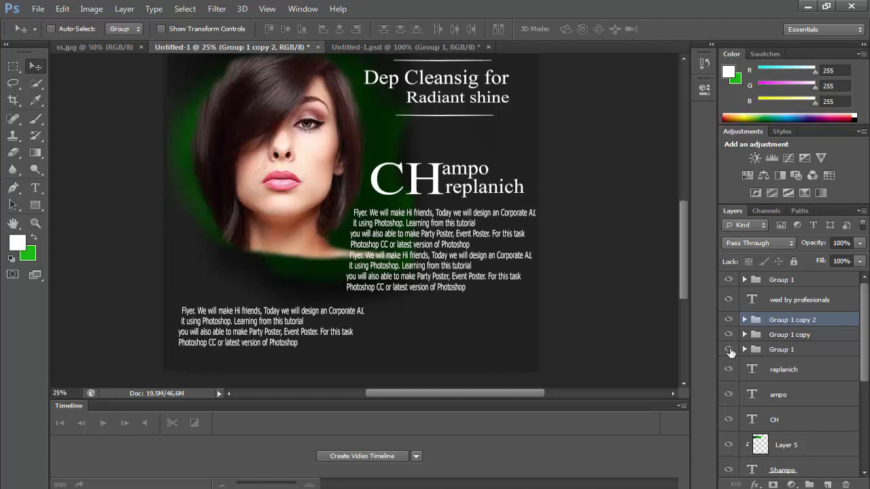
{"action": "left_click", "coordinate": [758, 340]}
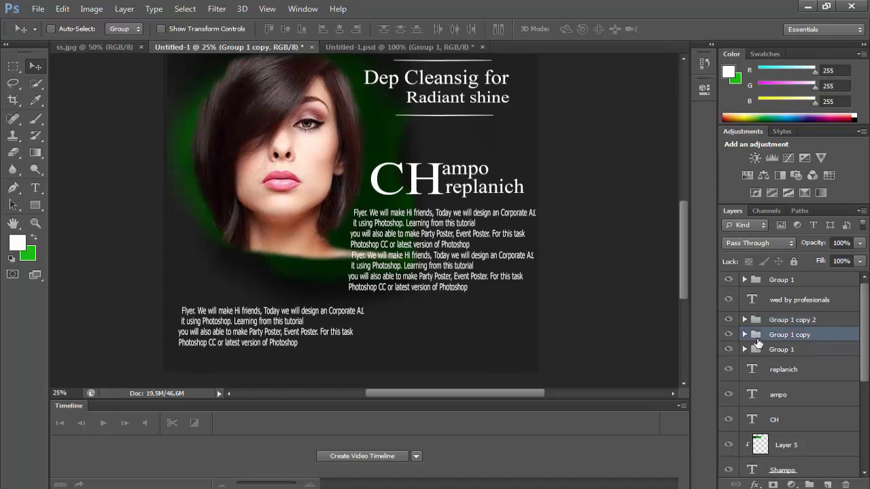
Add the text "champoo" in 72 pt Tahoma near the bottom of the page.
{"action": "key", "text": "t"}
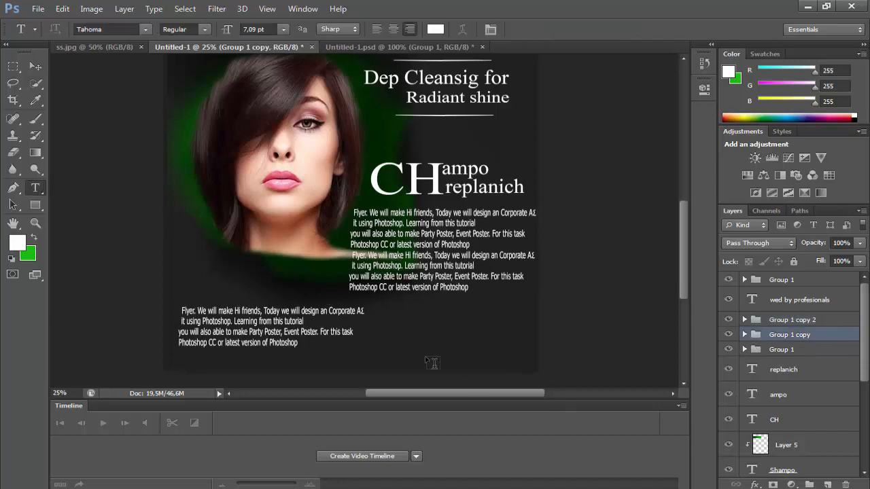
{"action": "left_click", "coordinate": [450, 349]}
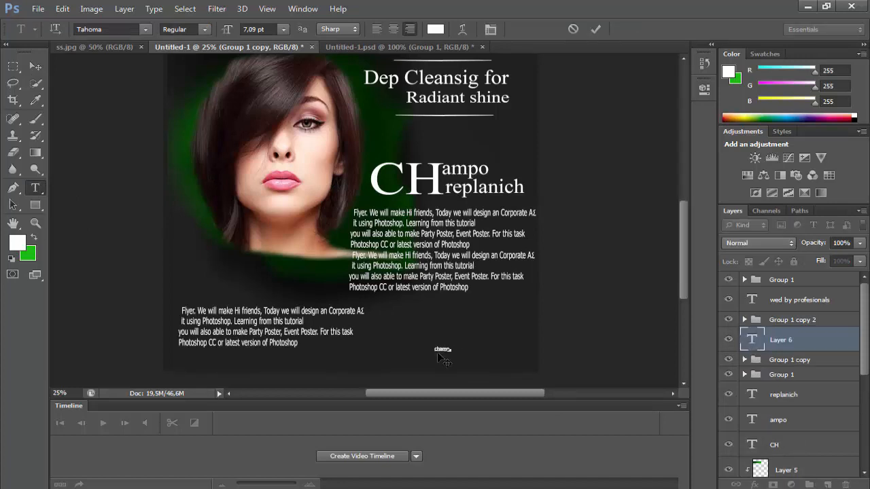
{"action": "key", "text": "ctrl+a"}
{"action": "left_click", "coordinate": [284, 30]}
{"action": "left_click", "coordinate": [282, 251]}
{"action": "left_click", "coordinate": [443, 335]}
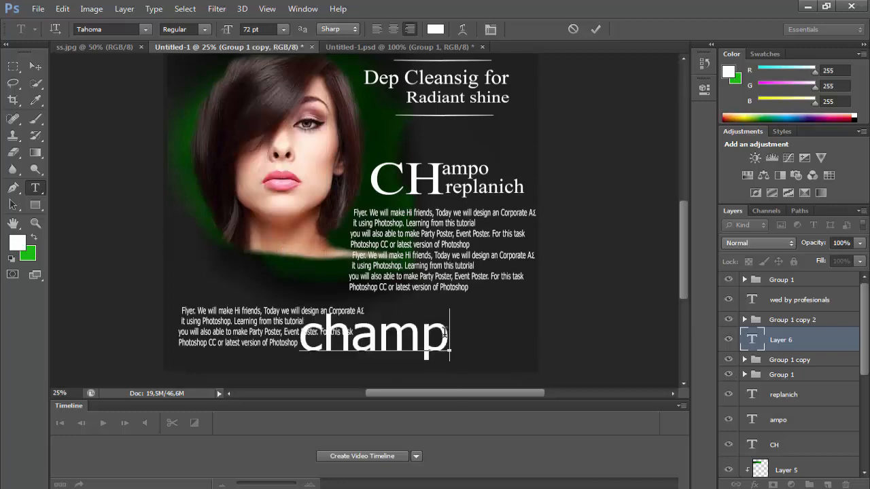
{"action": "type", "text": "ooo"}
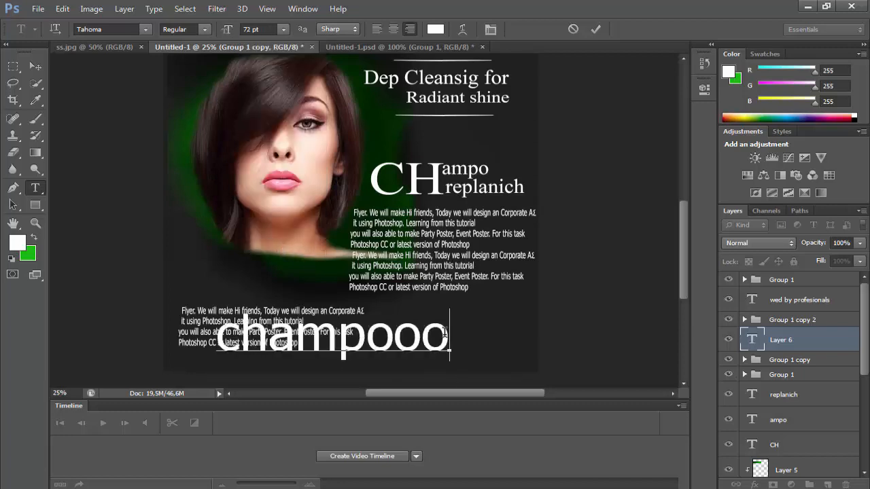
{"action": "key", "text": "BackSpace"}
Recolour the champoo text green and scale it to about 64% width and 69% height, placed under the right-hand paragraphs.
{"action": "key", "text": "ctrl+a"}
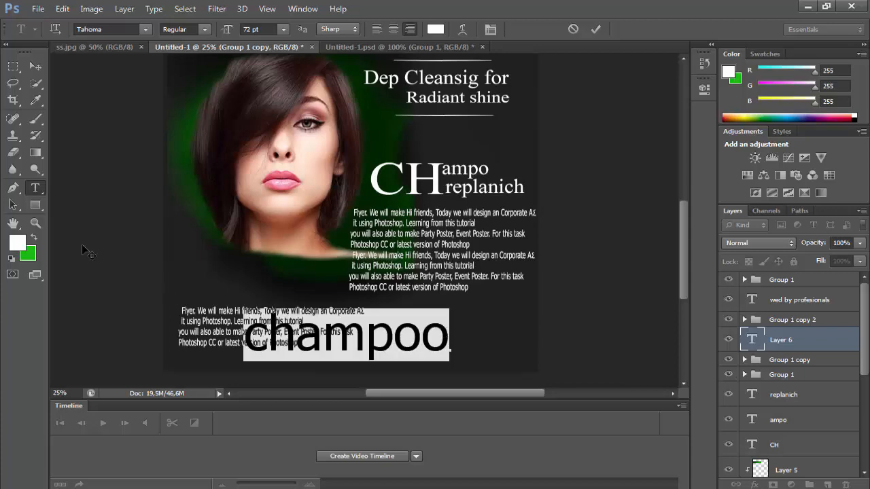
{"action": "left_click", "coordinate": [33, 237]}
{"action": "left_click", "coordinate": [62, 9]}
{"action": "left_click", "coordinate": [102, 245]}
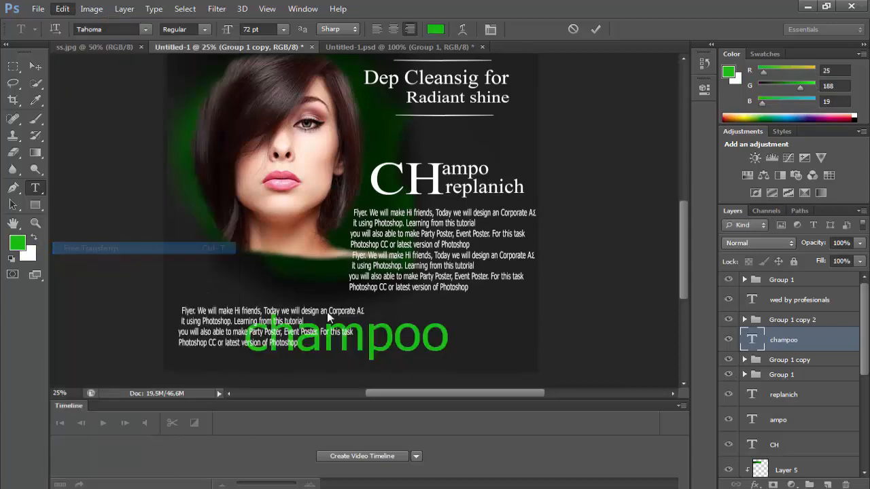
{"action": "left_click_drag", "start_coordinate": [436, 365], "coordinate": [510, 336]}
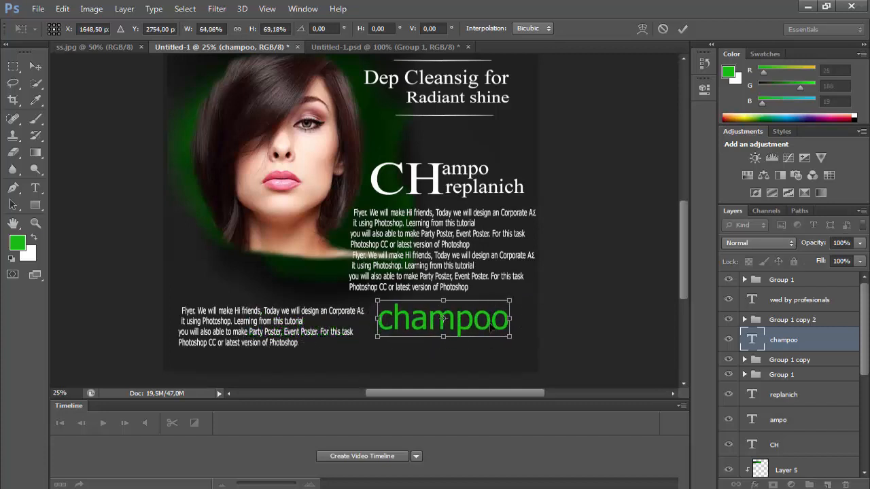
{"action": "key", "text": "Return"}
Add a 72 pt Tahoma text line "profesionel quality" below the champoo text.
{"action": "key", "text": "t"}
{"action": "left_click", "coordinate": [442, 360]}
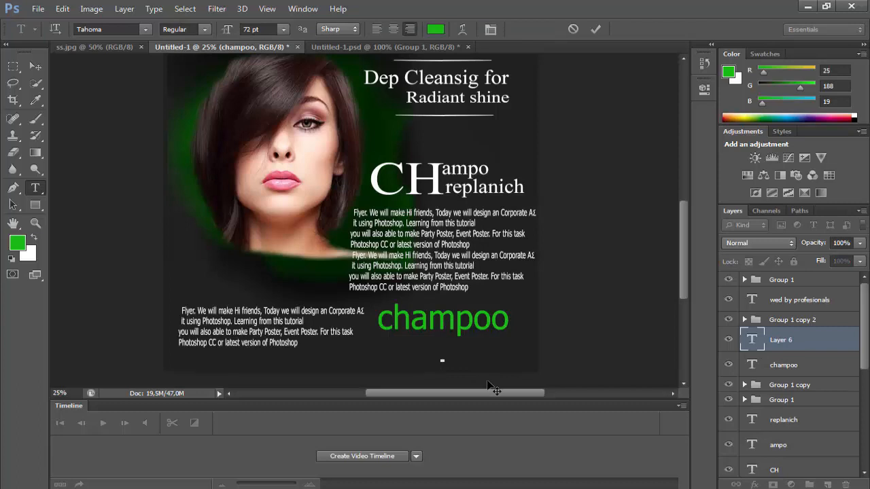
{"action": "type", "text": "profes"}
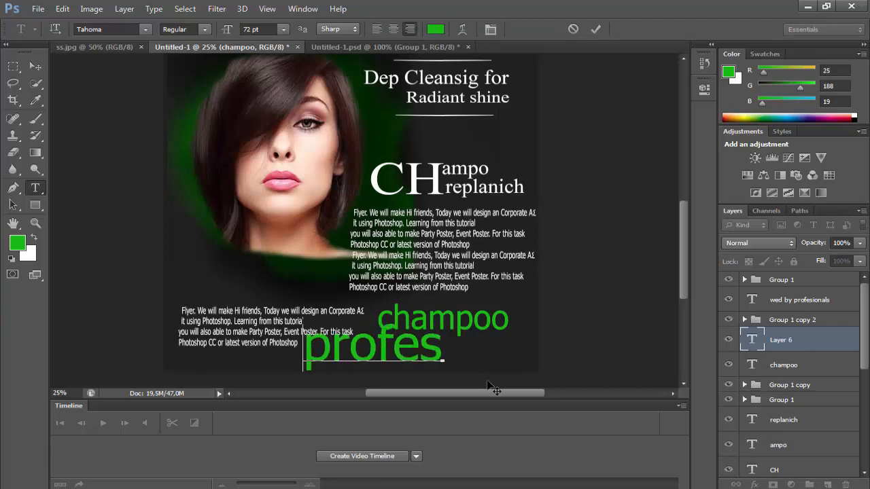
{"action": "type", "text": "ionel"}
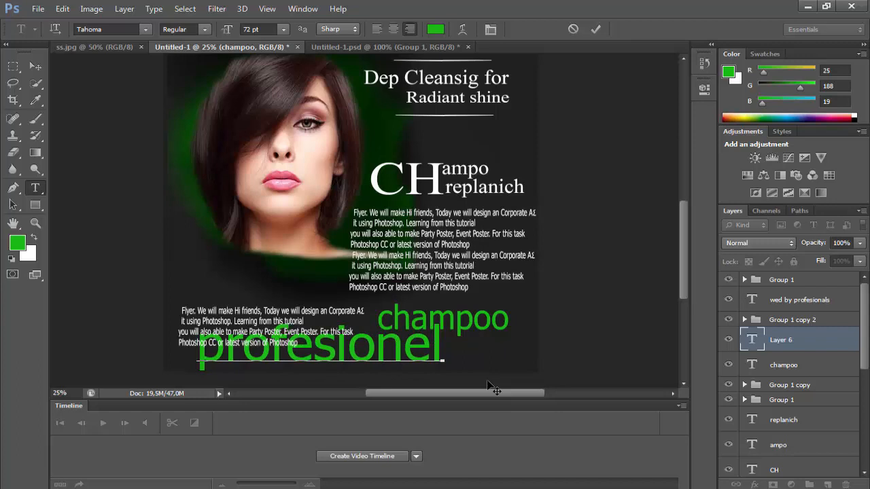
{"action": "type", "text": " quality"}
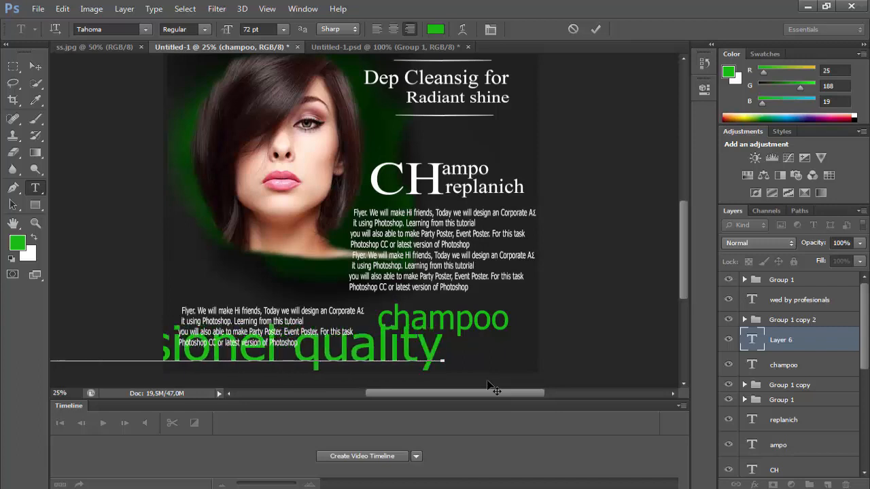
Recolour the "profesionel quality" text white and shrink it with Free Transform to fit centred below champoo, narrower than that word.
{"action": "key", "text": "ctrl+a"}
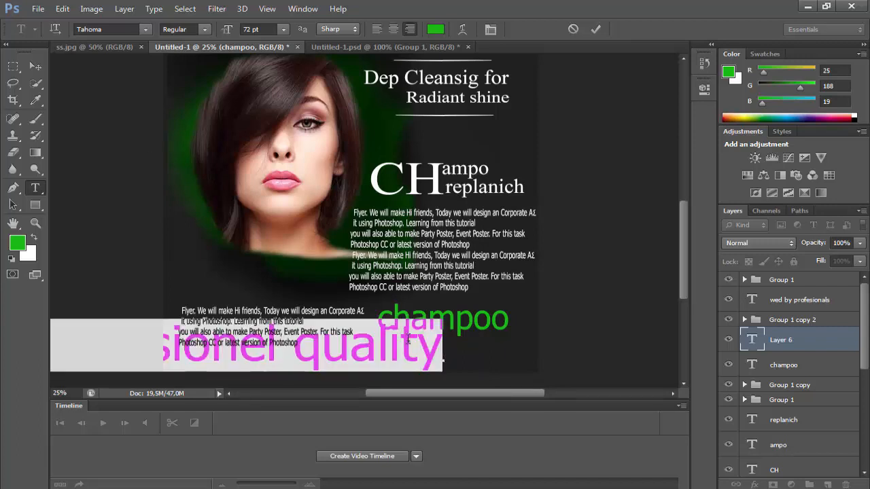
{"action": "left_click", "coordinate": [33, 237]}
{"action": "left_click", "coordinate": [62, 9]}
{"action": "left_click", "coordinate": [136, 248]}
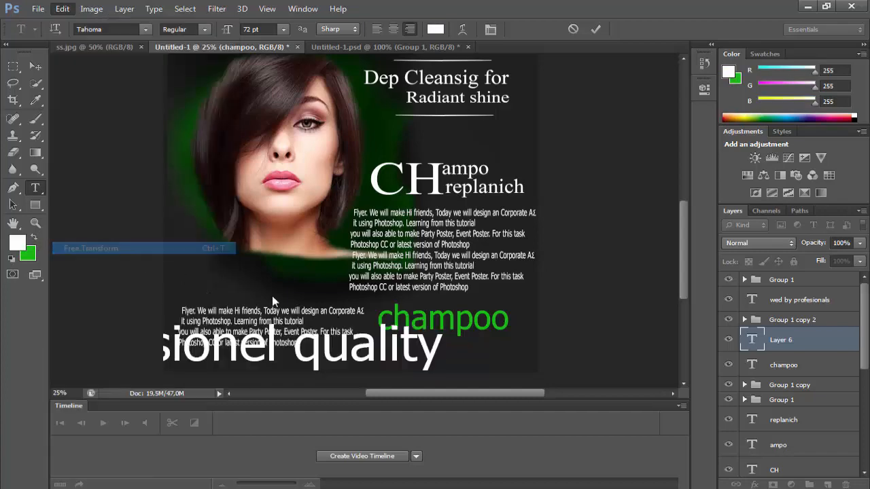
{"action": "left_click_drag", "start_coordinate": [440, 372], "coordinate": [474, 356]}
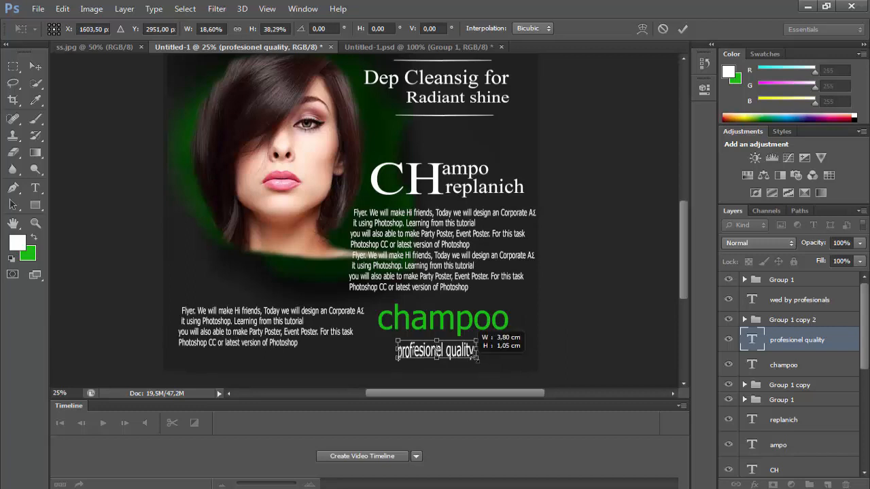
{"action": "key", "text": "Return"}
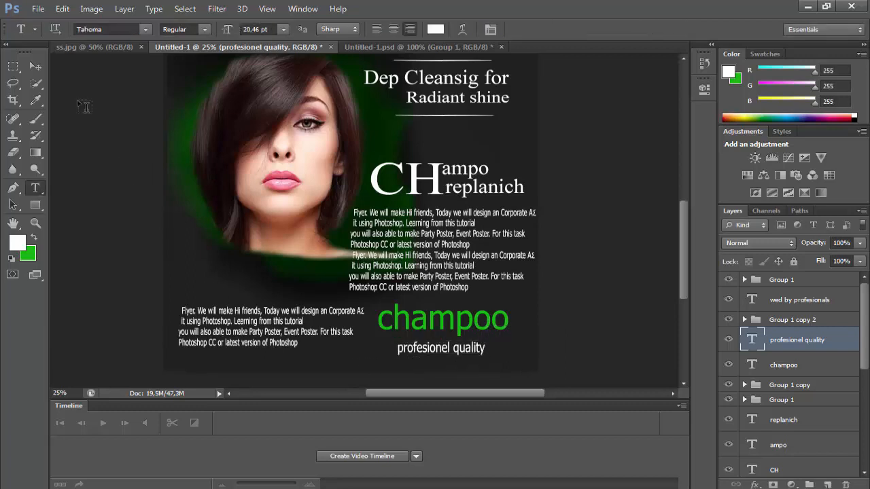
Nudge the "profesionel quality" text up so it sits close beneath the green champoo text.
{"action": "left_click", "coordinate": [36, 66]}
{"action": "key", "text": "shift+Up"}
{"action": "key", "text": "shift+Up"}
{"action": "key", "text": "shift+Up"}
{"action": "key", "text": "shift+Up"}
{"action": "key", "text": "shift+Up"}
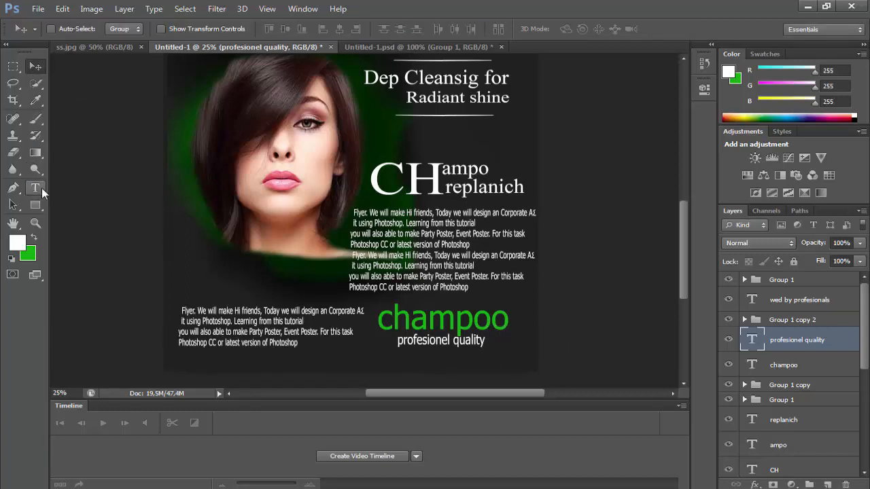
Recolour the first two lines of the paragraph below the portrait green.
{"action": "left_click", "coordinate": [39, 190]}
{"action": "left_click", "coordinate": [263, 310]}
{"action": "key", "text": "ctrl+a"}
{"action": "left_click", "coordinate": [34, 237]}
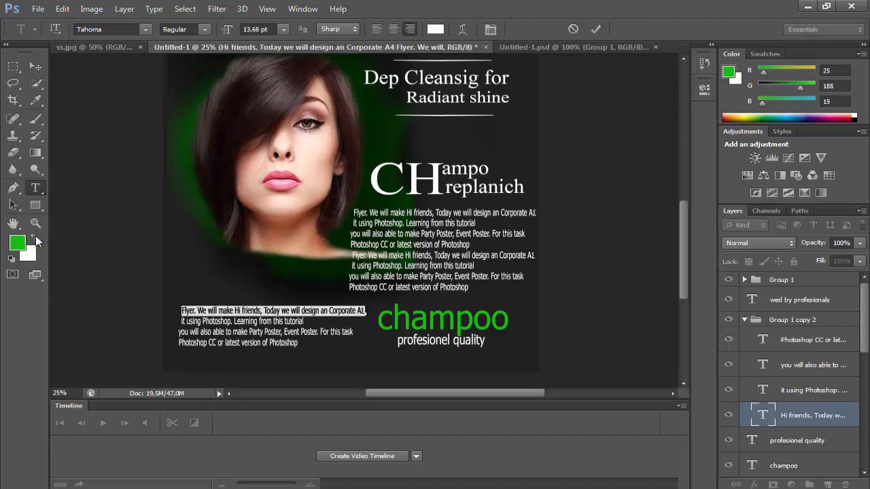
{"action": "left_click", "coordinate": [34, 191]}
{"action": "left_click", "coordinate": [198, 322]}
{"action": "key", "text": "ctrl+a"}
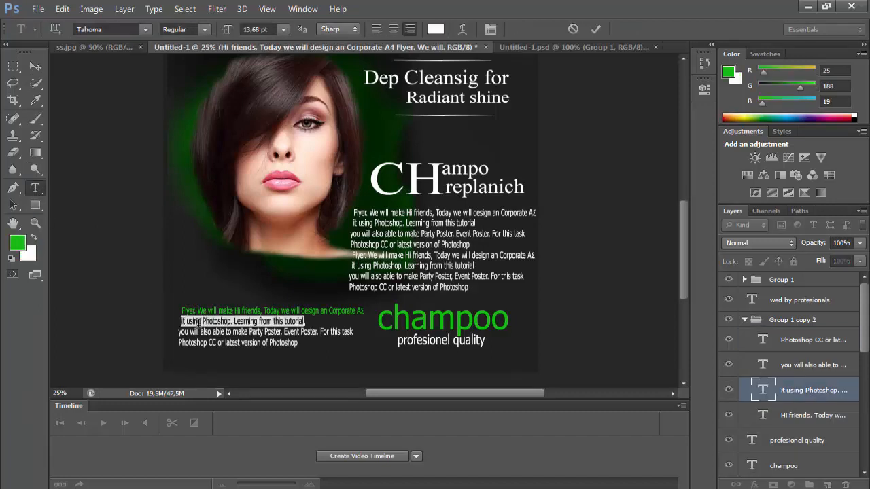
{"action": "left_click", "coordinate": [34, 237]}
{"action": "left_click", "coordinate": [34, 237]}
Recolour the third and fourth lines of the paragraph below the portrait green.
{"action": "left_click", "coordinate": [37, 189]}
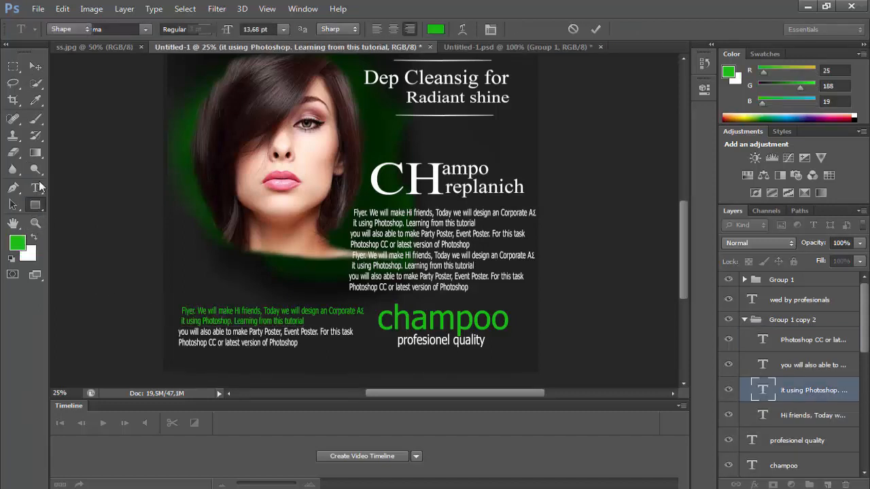
{"action": "left_click", "coordinate": [207, 331]}
{"action": "key", "text": "ctrl+a"}
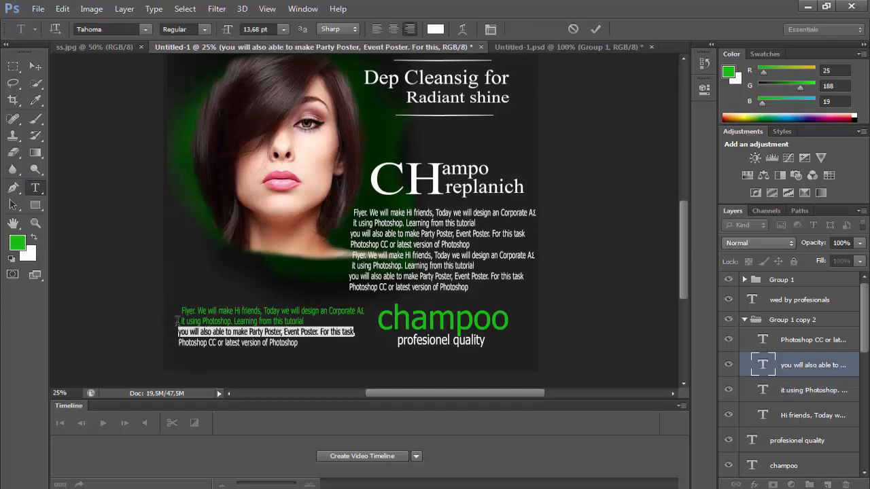
{"action": "left_click", "coordinate": [34, 237]}
{"action": "left_click", "coordinate": [34, 237]}
{"action": "left_click", "coordinate": [35, 188]}
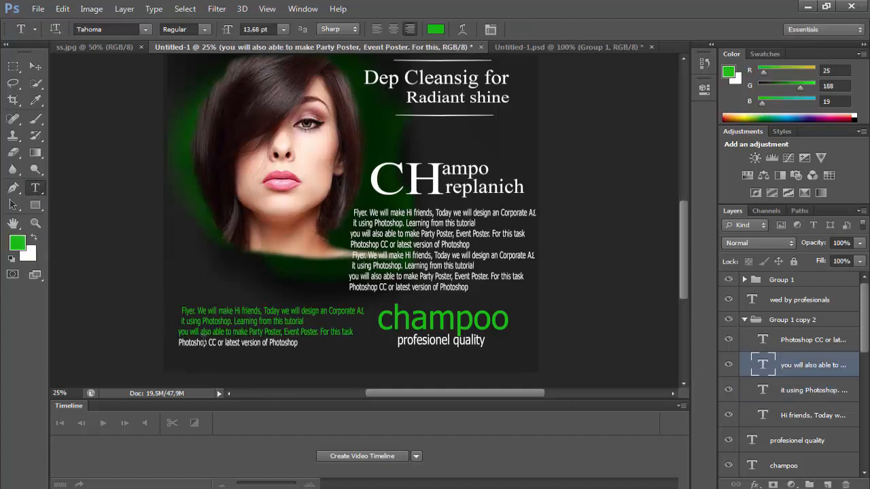
{"action": "left_click", "coordinate": [204, 342]}
{"action": "key", "text": "ctrl+a"}
{"action": "left_click", "coordinate": [35, 238]}
{"action": "left_click", "coordinate": [35, 239]}
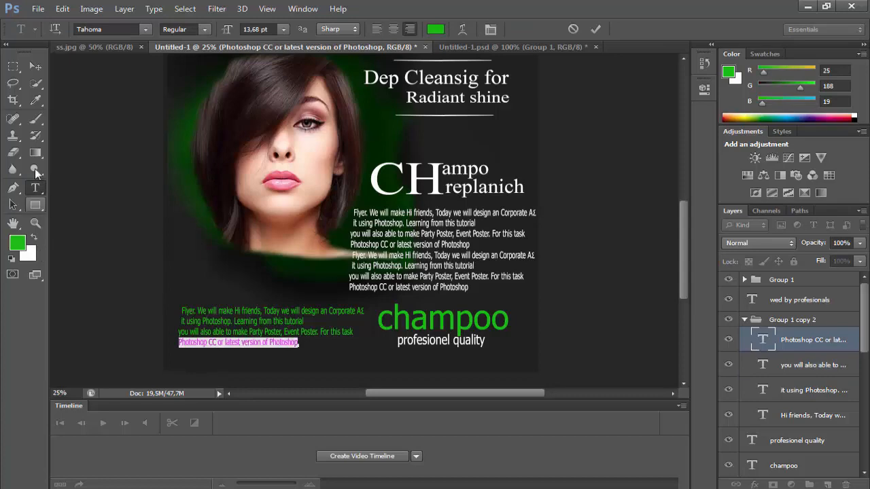
{"action": "left_click", "coordinate": [35, 66]}
Recolour the first line of the paragraph directly under the CHampo replanich wordmark green.
{"action": "scroll", "coordinate": [165, 148], "scroll_direction": "up", "scroll_amount": 3}
{"action": "scroll", "coordinate": [167, 150], "scroll_direction": "down", "scroll_amount": 3}
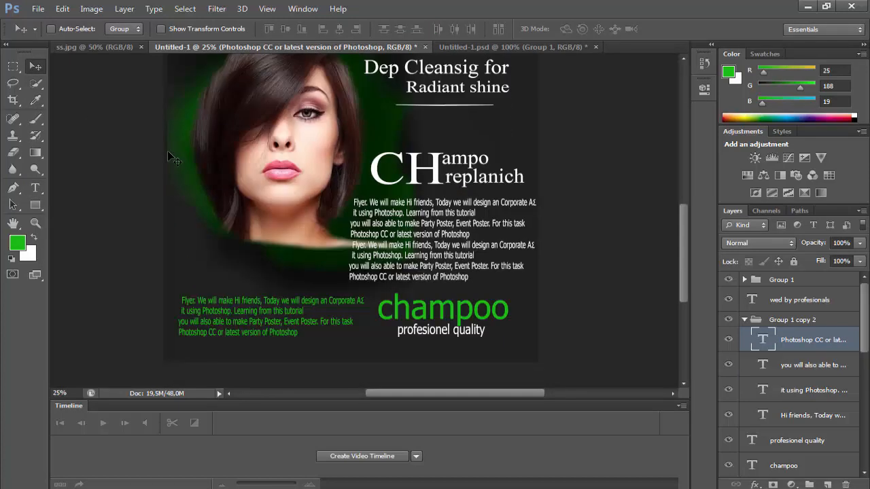
{"action": "scroll", "coordinate": [319, 192], "scroll_direction": "down", "scroll_amount": 1}
{"action": "scroll", "coordinate": [319, 192], "scroll_direction": "up", "scroll_amount": 2}
{"action": "scroll", "coordinate": [319, 192], "scroll_direction": "up", "scroll_amount": 3}
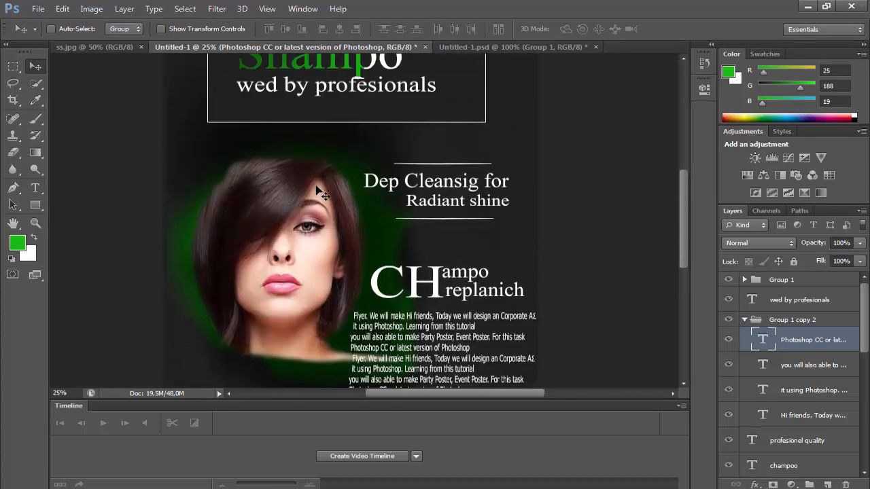
{"action": "scroll", "coordinate": [320, 192], "scroll_direction": "down", "scroll_amount": 4}
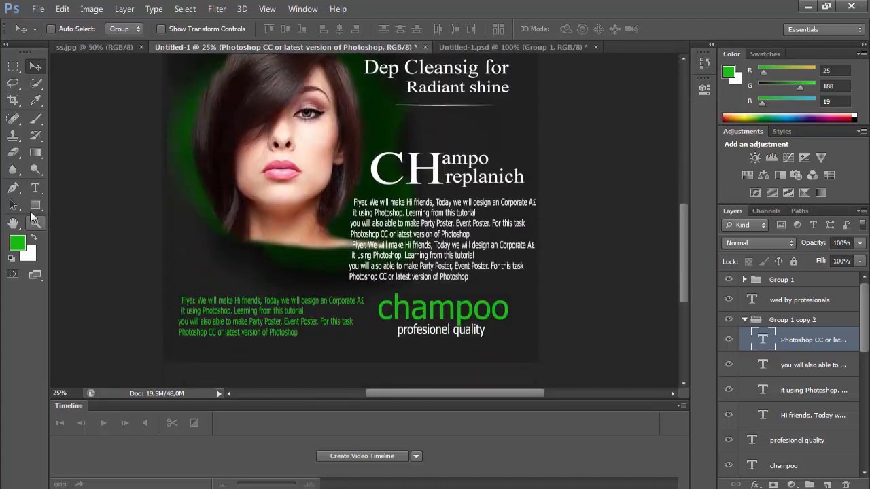
{"action": "left_click", "coordinate": [35, 187]}
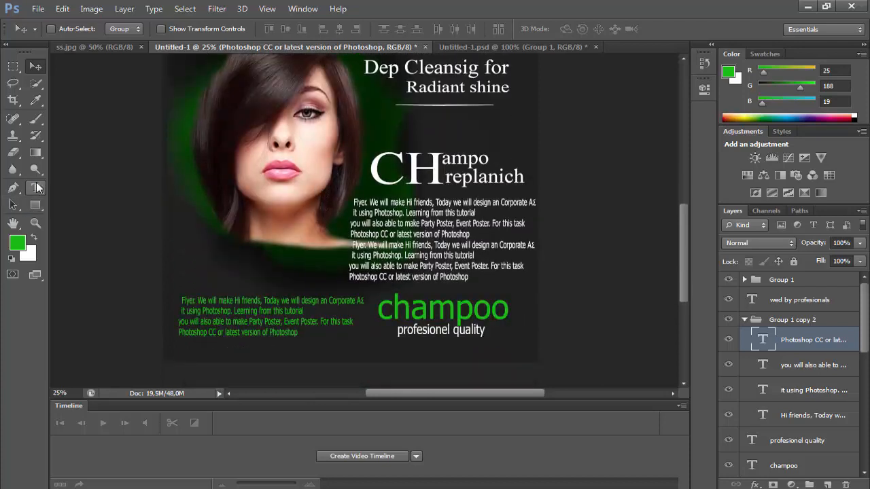
{"action": "triple_click", "coordinate": [399, 202]}
{"action": "left_click", "coordinate": [34, 238]}
{"action": "left_click", "coordinate": [34, 237]}
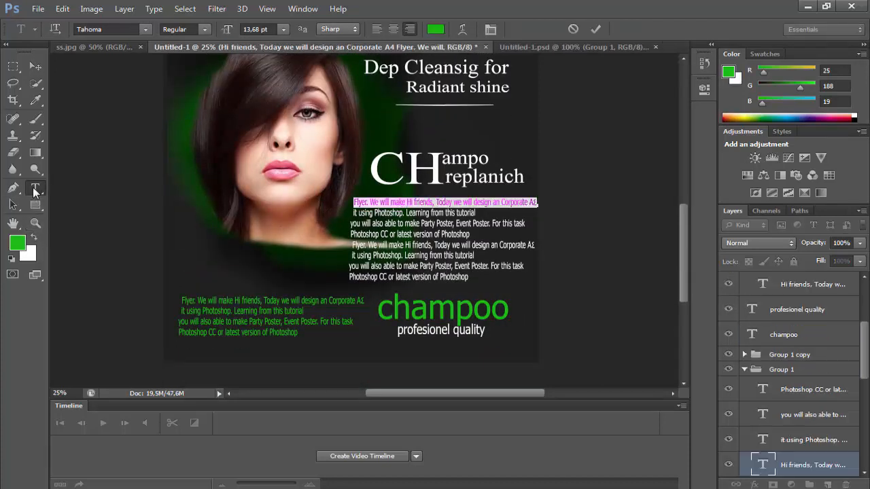
{"action": "left_click", "coordinate": [36, 205]}
Recolour the second and third lines of the paragraph under the CHampo replanich wordmark green.
{"action": "left_click", "coordinate": [35, 188]}
{"action": "triple_click", "coordinate": [367, 213]}
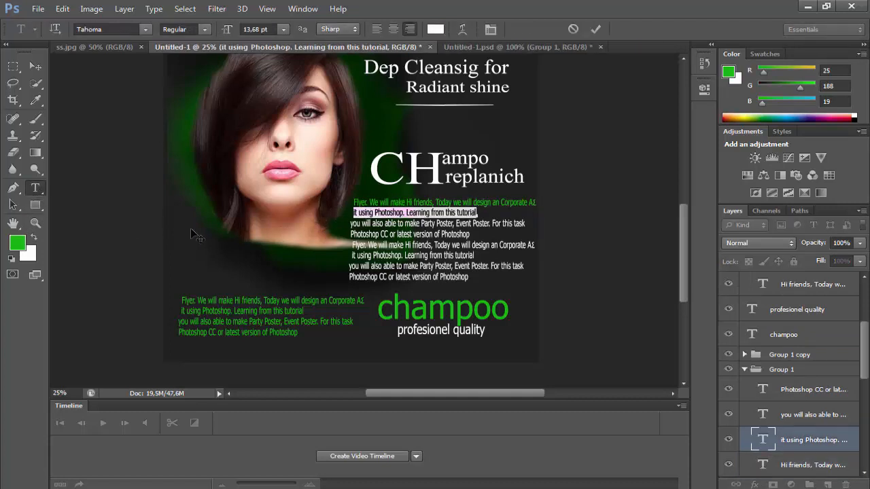
{"action": "left_click", "coordinate": [34, 237]}
{"action": "left_click", "coordinate": [34, 237]}
{"action": "left_click", "coordinate": [36, 205]}
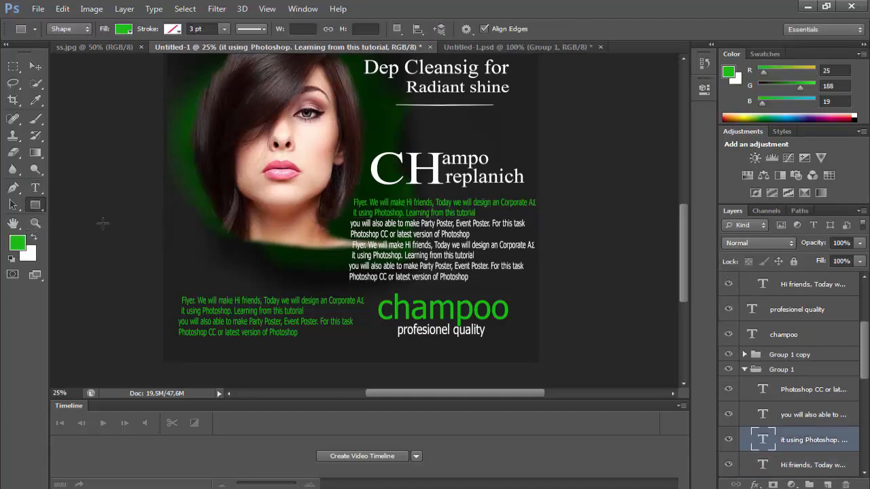
{"action": "left_click", "coordinate": [36, 187]}
{"action": "triple_click", "coordinate": [400, 225]}
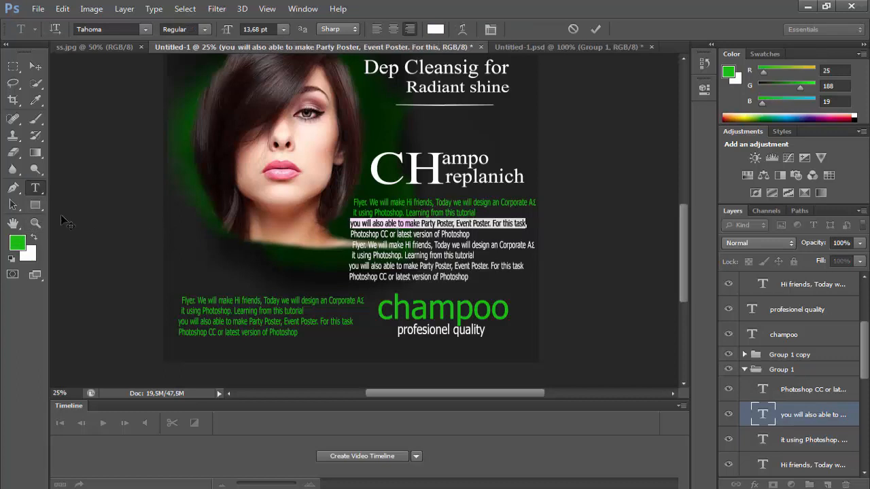
{"action": "left_click", "coordinate": [34, 237]}
{"action": "left_click", "coordinate": [34, 237]}
{"action": "left_click", "coordinate": [36, 206]}
Recolour the "Photoshop CC or latest version of Photoshop" line of the paragraph under the wordmark green.
{"action": "left_click", "coordinate": [36, 187]}
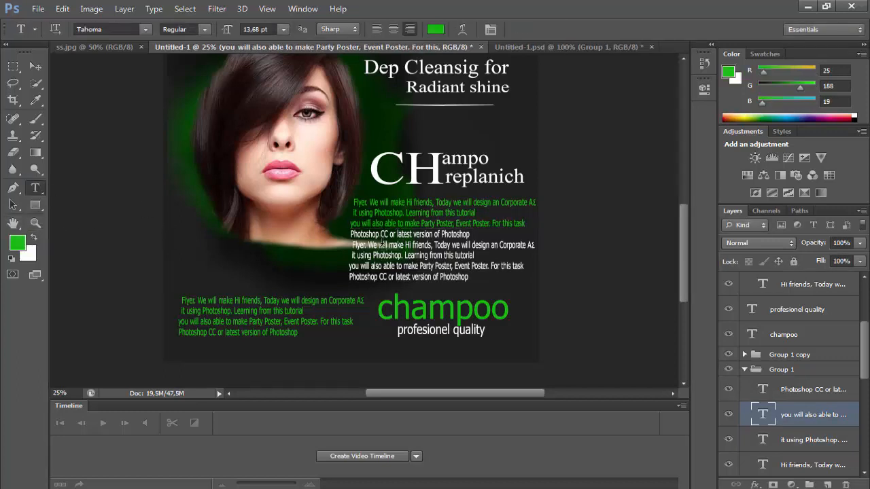
{"action": "triple_click", "coordinate": [383, 234]}
{"action": "left_click", "coordinate": [34, 237]}
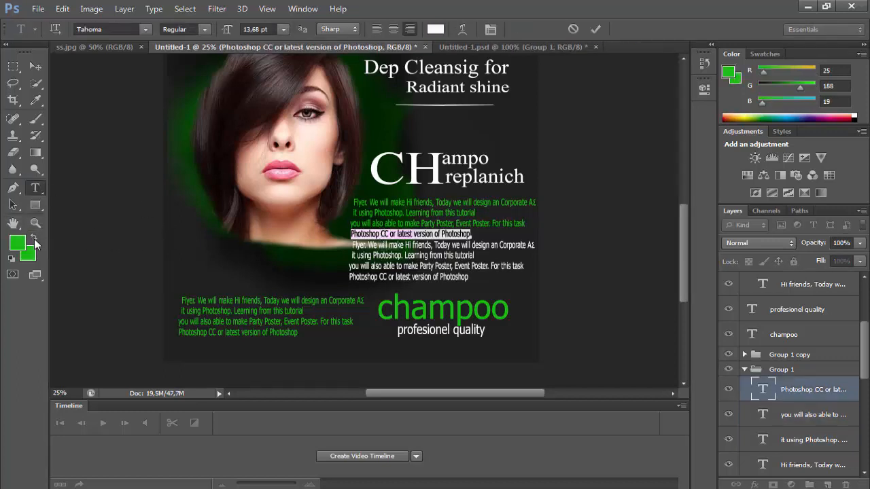
{"action": "left_click", "coordinate": [34, 237]}
{"action": "left_click", "coordinate": [31, 70]}
Set the Stroke effect size of the Rectangle 1 frame around the Shampo heading to 6 px.
{"action": "scroll", "coordinate": [240, 282], "scroll_direction": "up", "scroll_amount": 2}
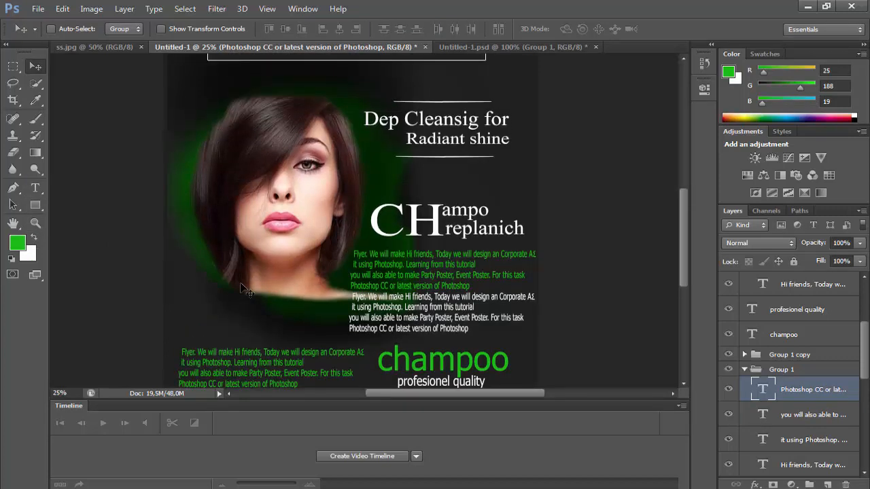
{"action": "scroll", "coordinate": [240, 282], "scroll_direction": "down", "scroll_amount": 2}
{"action": "left_click", "coordinate": [38, 224]}
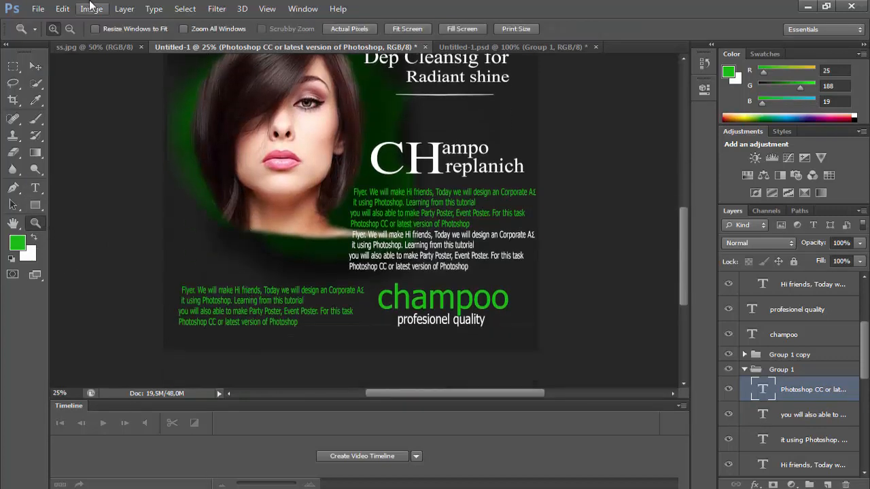
{"action": "left_click", "coordinate": [70, 28]}
{"action": "left_click", "coordinate": [341, 211]}
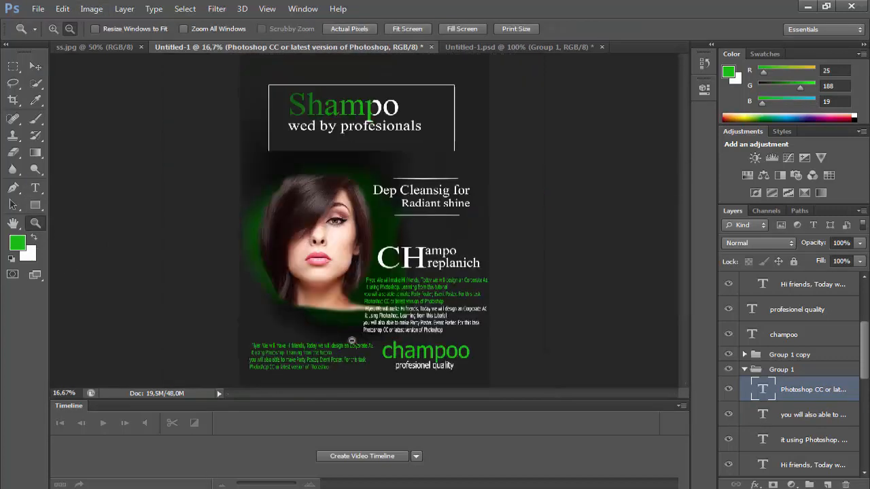
{"action": "scroll", "coordinate": [852, 411], "scroll_direction": "down", "scroll_amount": 5}
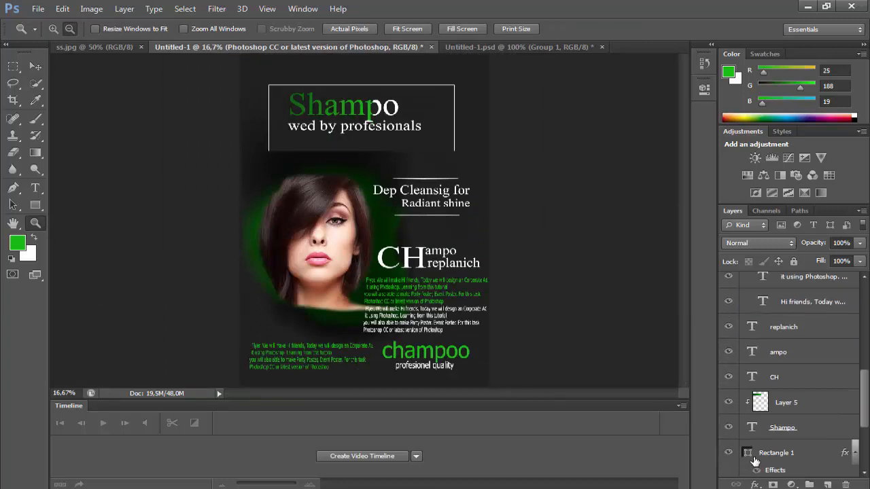
{"action": "scroll", "coordinate": [780, 467], "scroll_direction": "down", "scroll_amount": 1}
{"action": "double_click", "coordinate": [783, 467]}
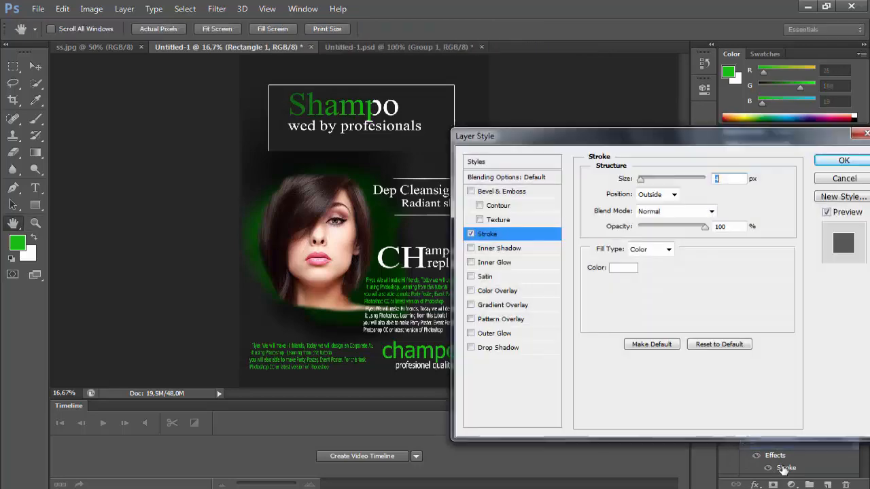
{"action": "type", "text": "-"}
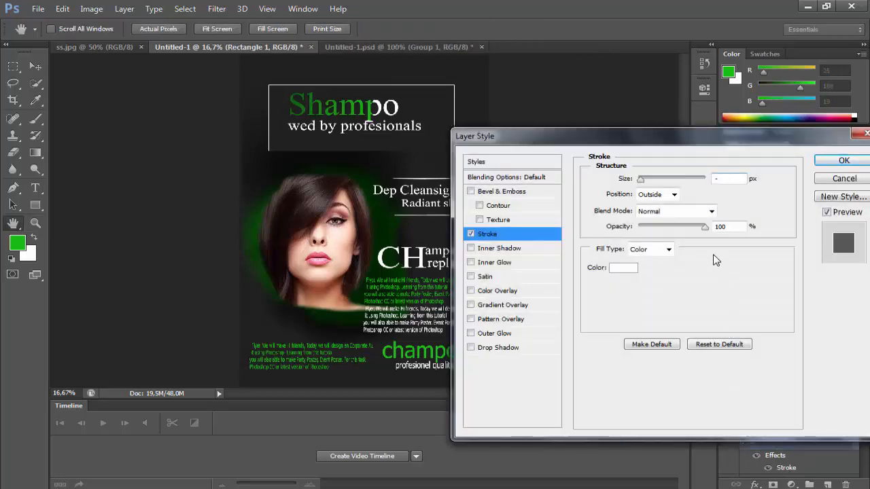
{"action": "type", "text": "6"}
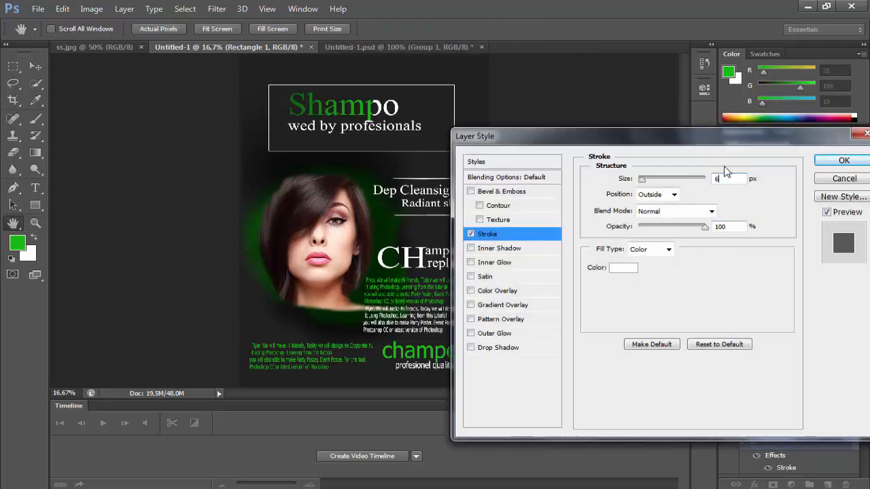